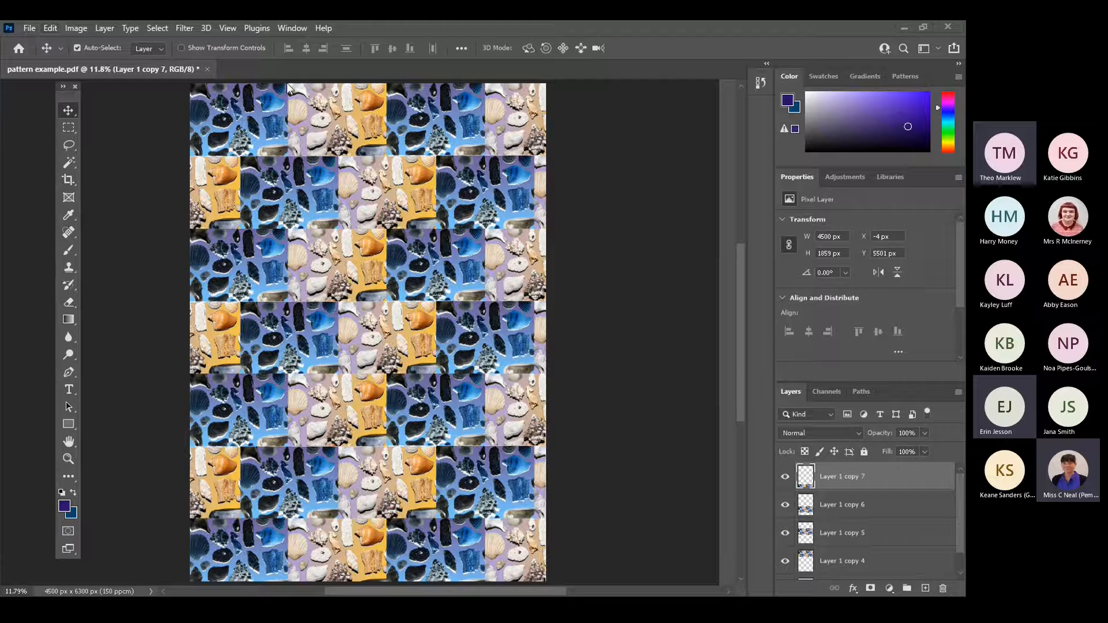
# Start opening a file and browse GCSE Photography 2021-22, checking the 2. OBJECTS PROJECT folder before returning to 1. Resources.
pyautogui.click(32, 26)
pyautogui.press('Escape')
pyautogui.hotkey('ctrl', 'o')
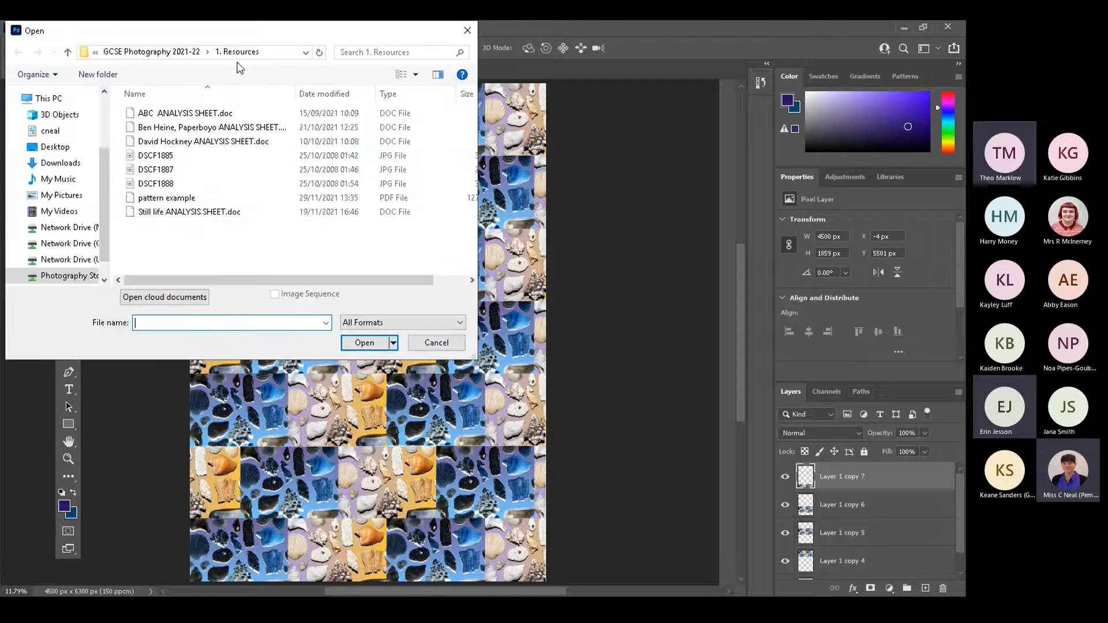
pyautogui.click(155, 51)
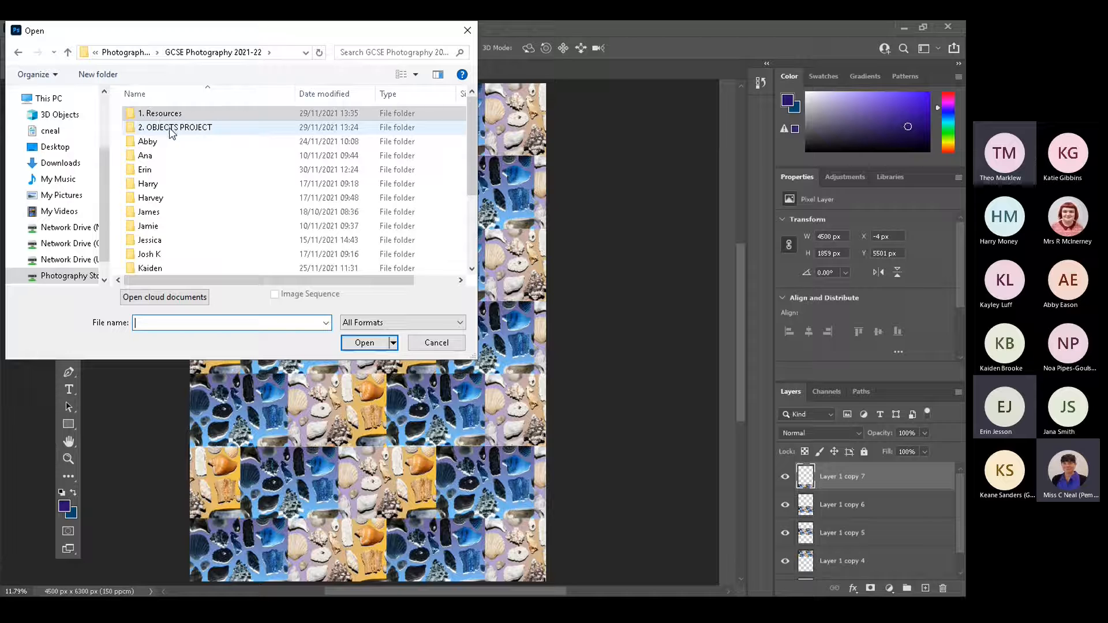
pyautogui.doubleClick(171, 128)
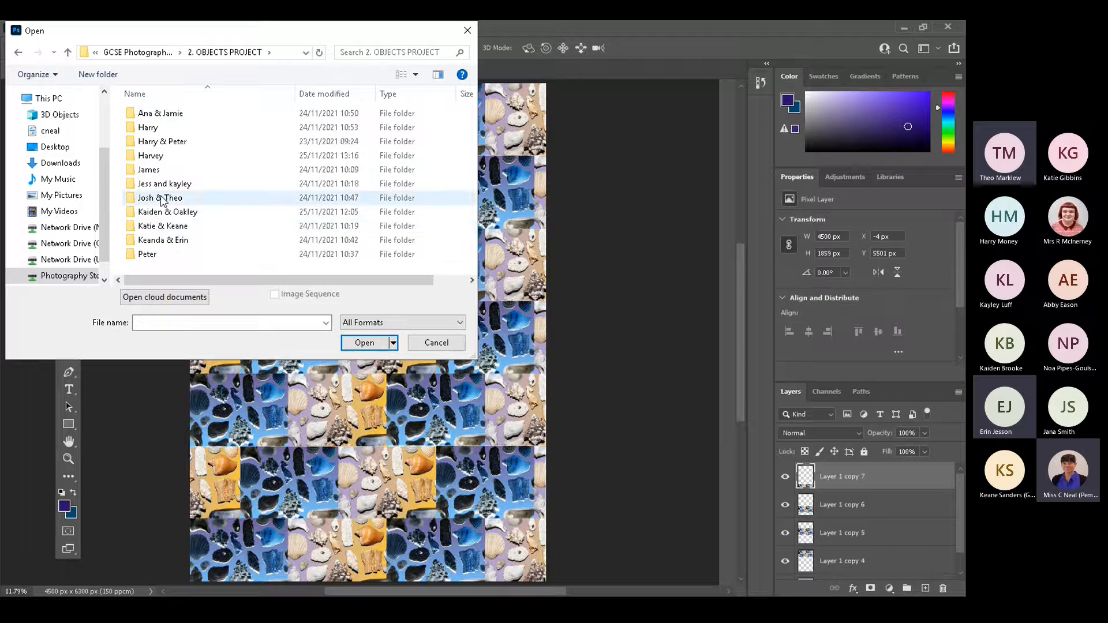
pyautogui.click(134, 53)
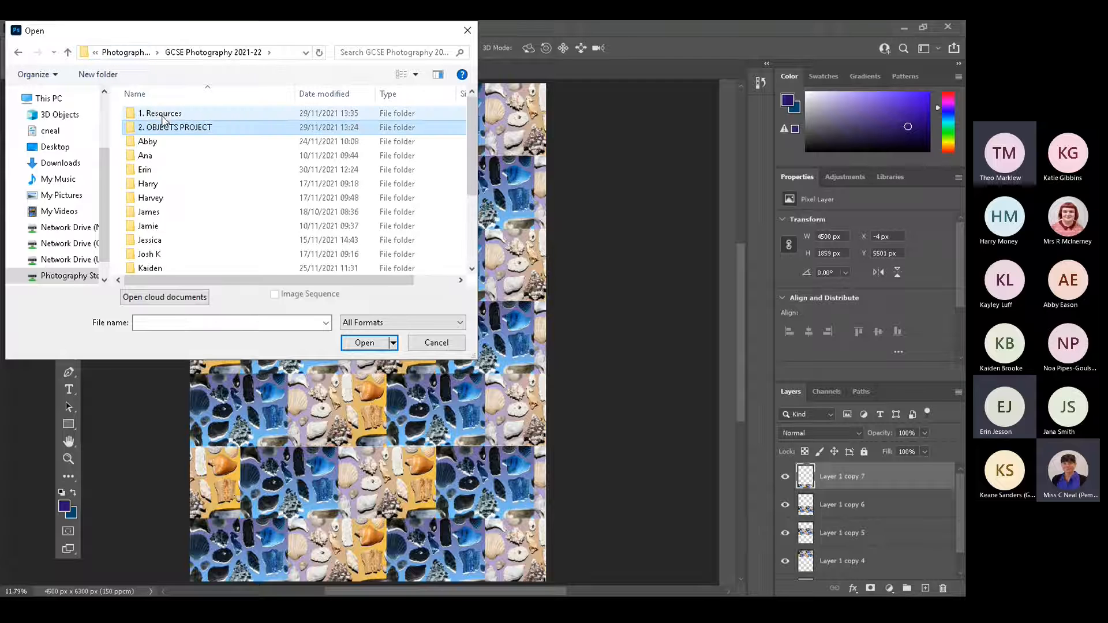
pyautogui.doubleClick(162, 113)
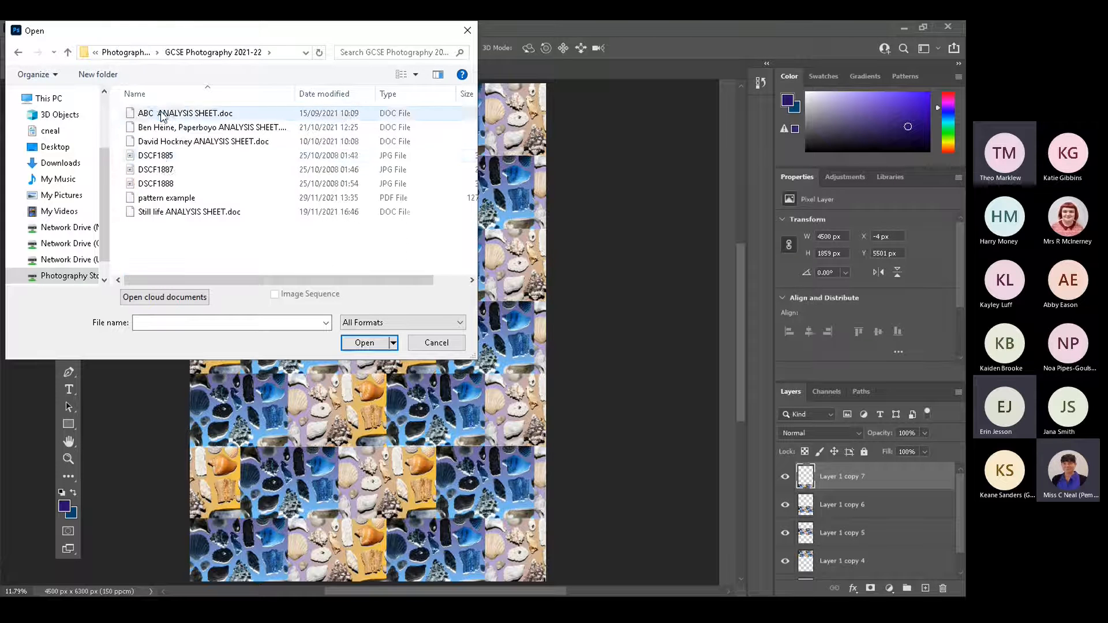
# Show the 1. Resources files as large icons in a widened dialog and open the shell photo DSCF1885.
pyautogui.click(166, 158)
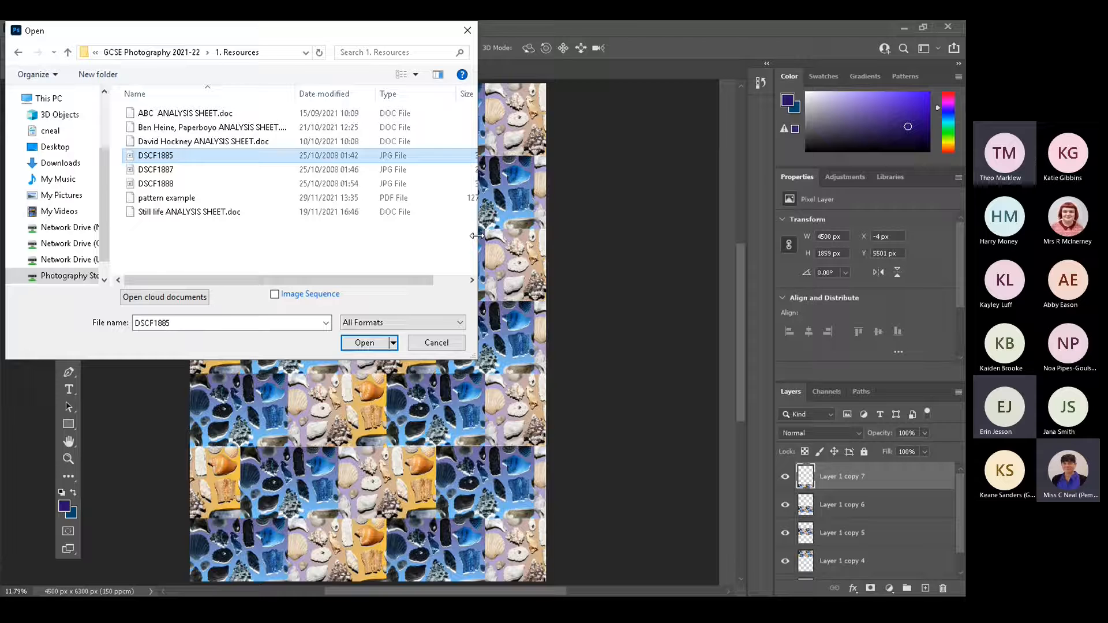
pyautogui.moveTo(477, 236); pyautogui.dragTo(639, 236)
pyautogui.click(579, 75)
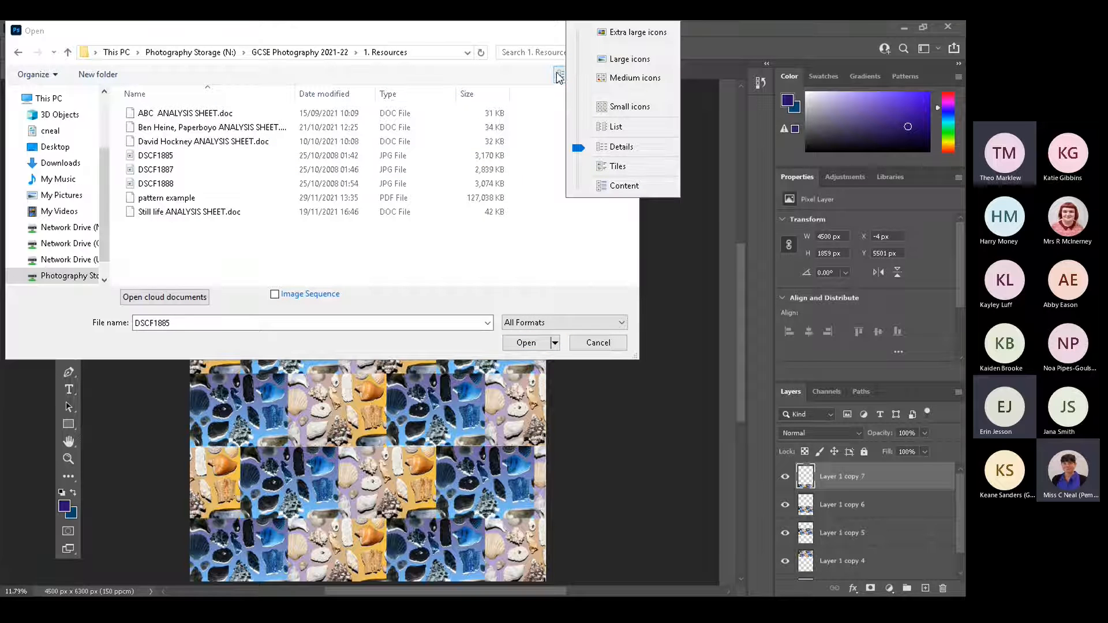
pyautogui.click(622, 61)
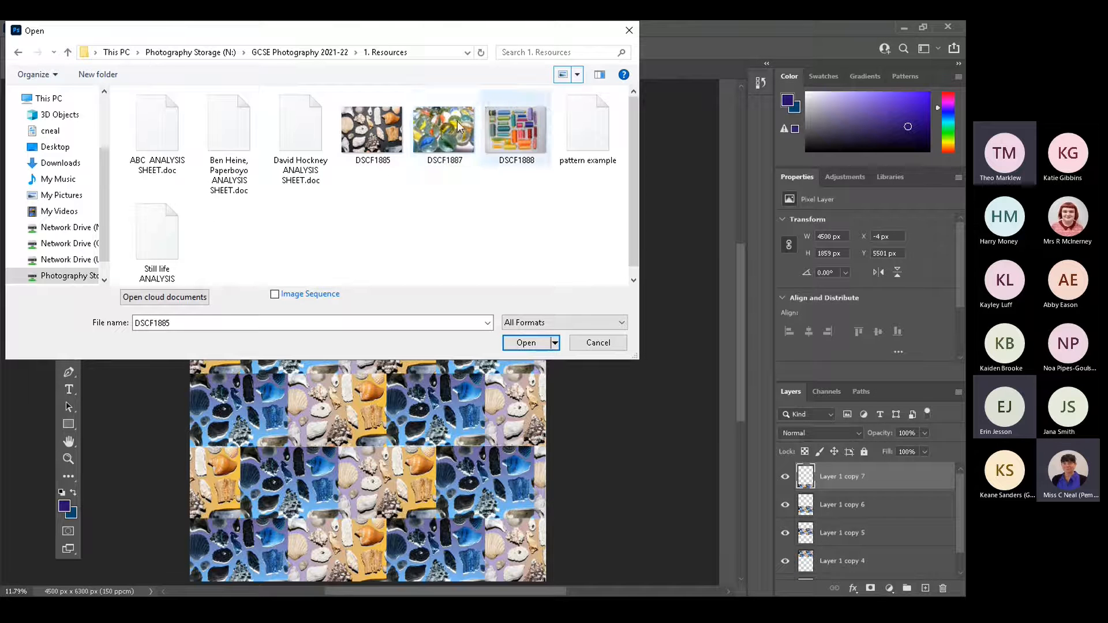
pyautogui.click(372, 134)
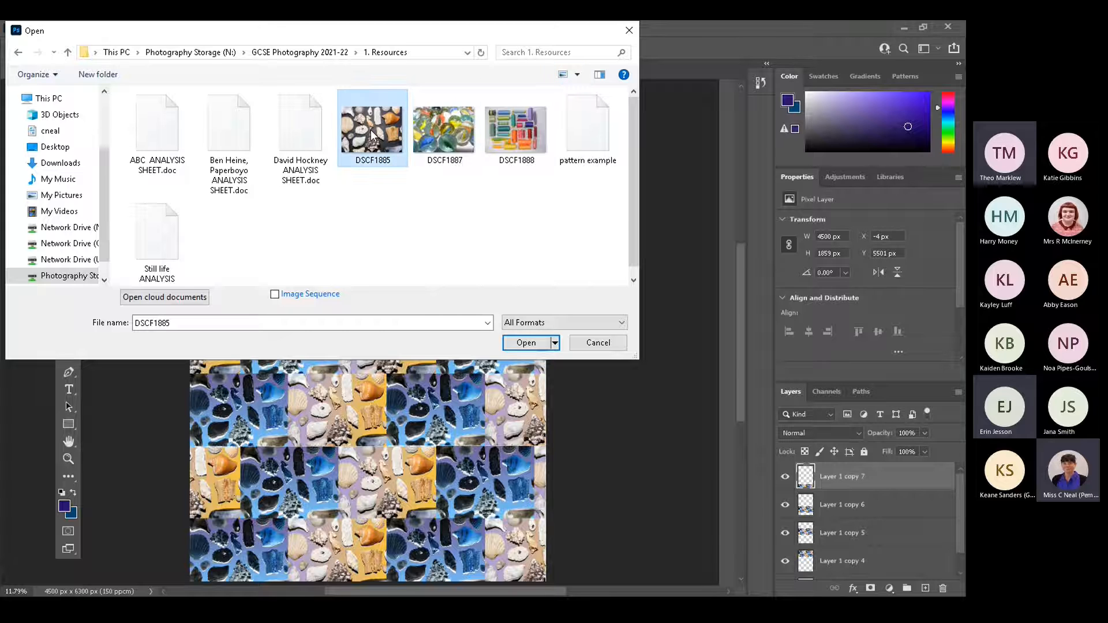
pyautogui.click(526, 343)
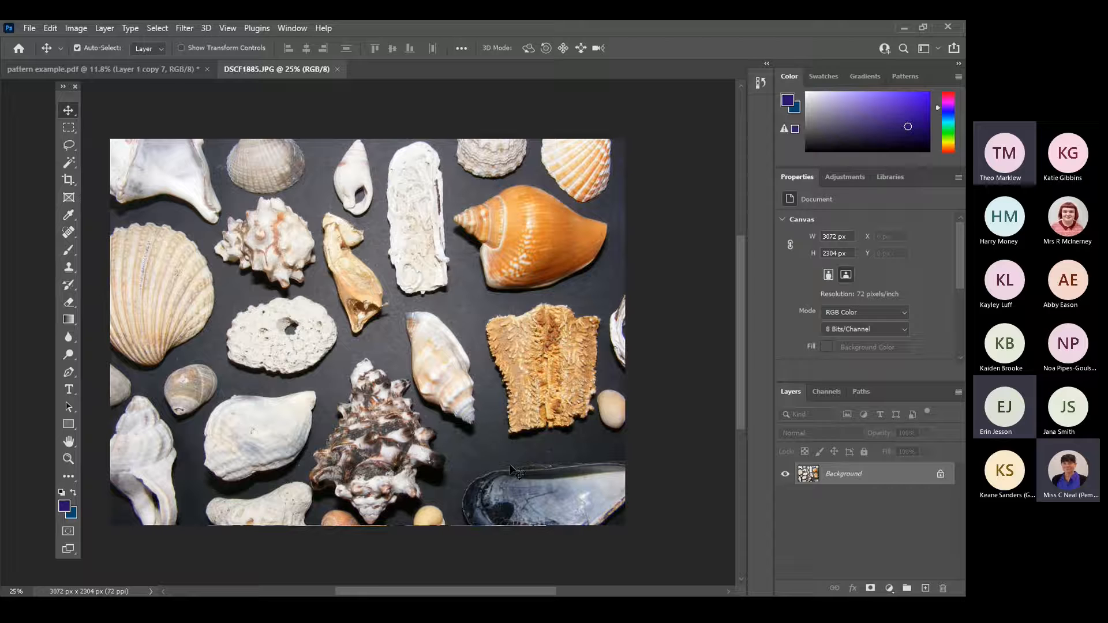
# Convert the locked Background into an editable layer named Layer 0 and activate the Magic Wand Tool.
pyautogui.doubleClick(845, 474)
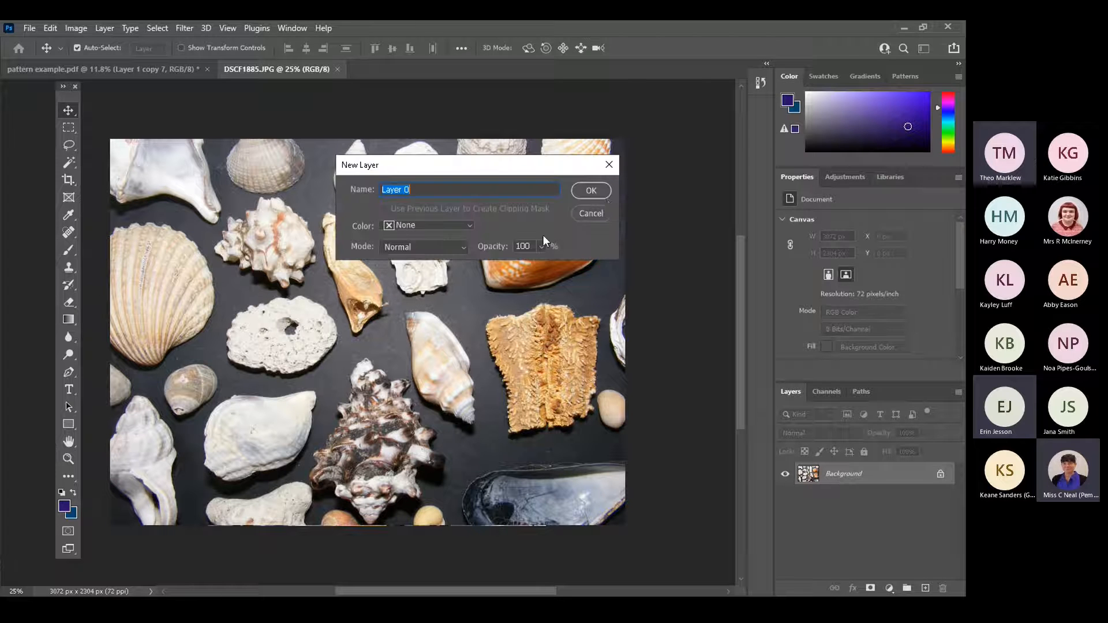
pyautogui.click(590, 190)
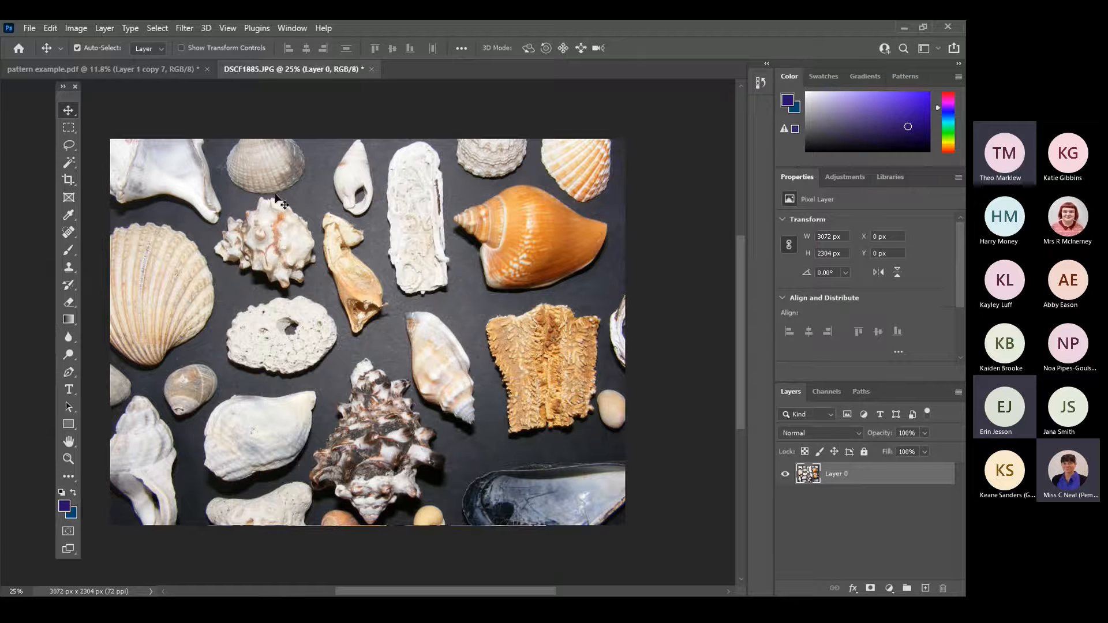
pyautogui.click(68, 163)
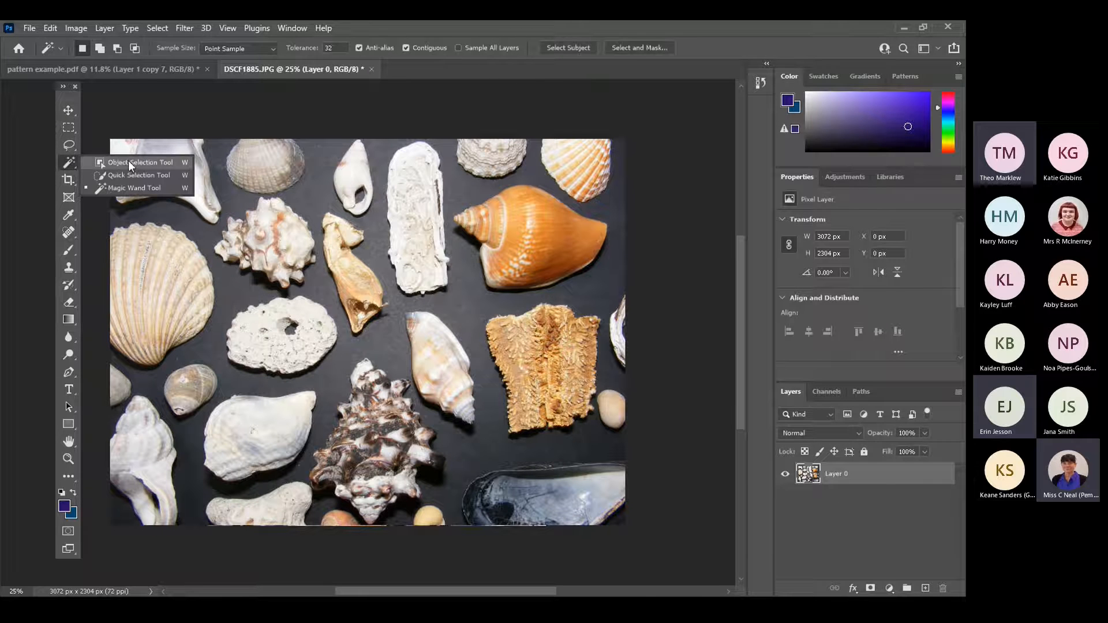
pyautogui.click(128, 161)
pyautogui.click(71, 161)
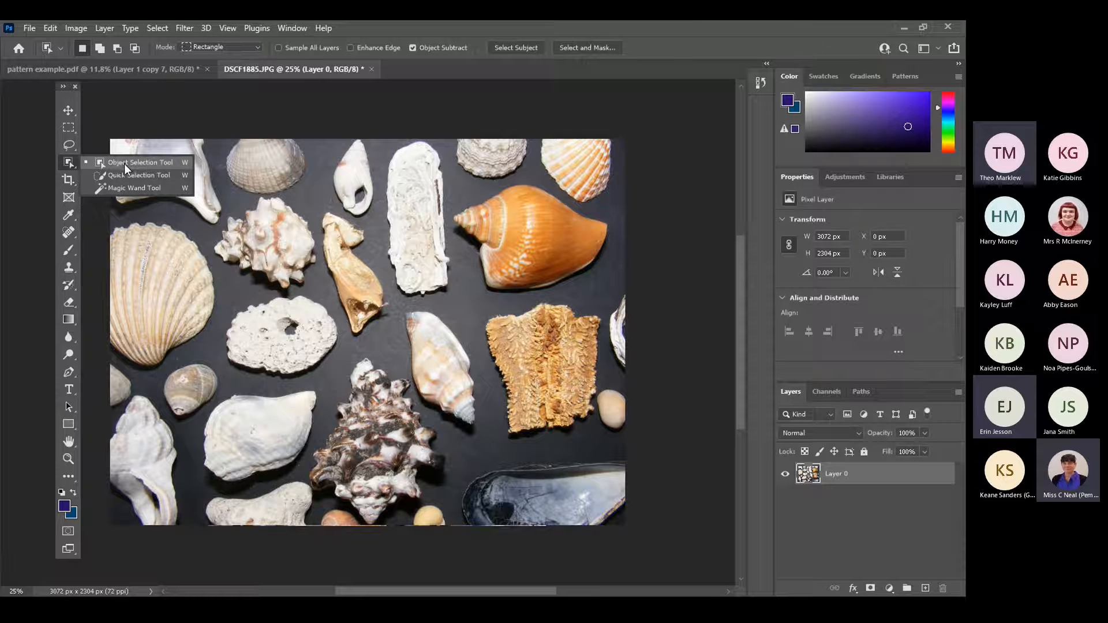
pyautogui.click(139, 190)
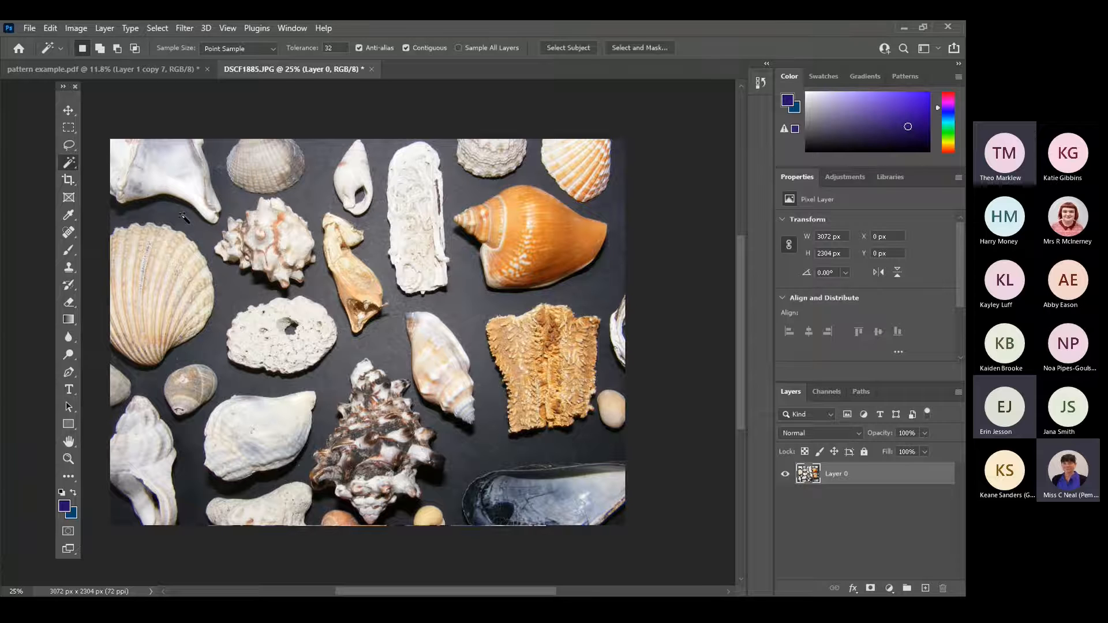
# Try selecting the dark background around the shells with a Magic Wand tolerance of 100, and deselect it.
pyautogui.click(337, 47)
pyautogui.write('100')
pyautogui.click(314, 189)
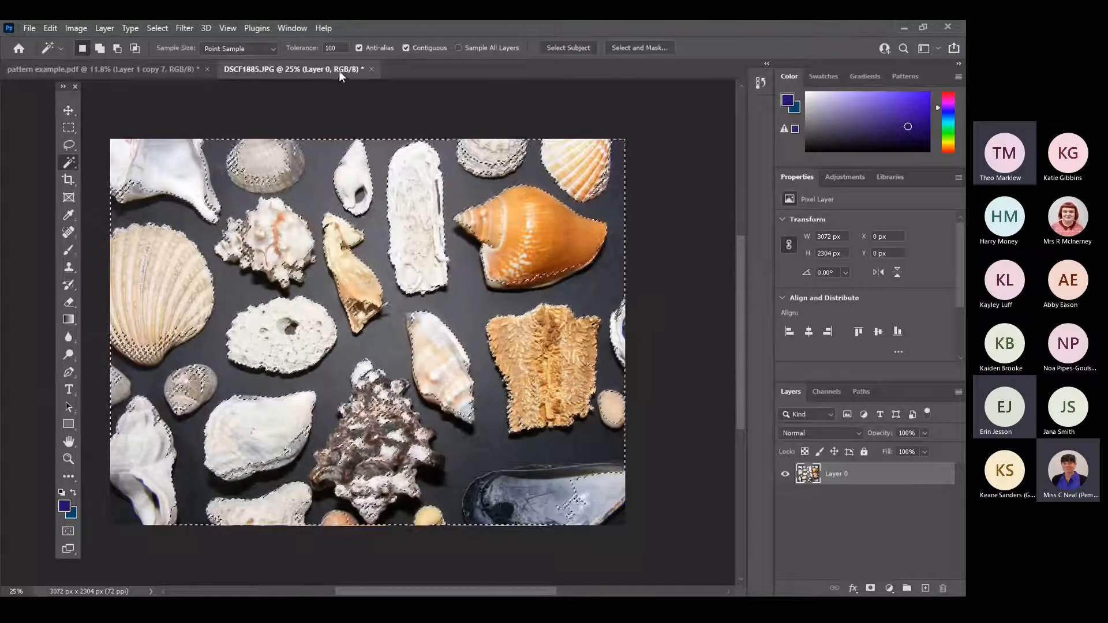
pyautogui.hotkey('ctrl', 'd')
# Try the dark background selection with the tolerance lowered to 80, and clear the selection.
pyautogui.click(325, 48)
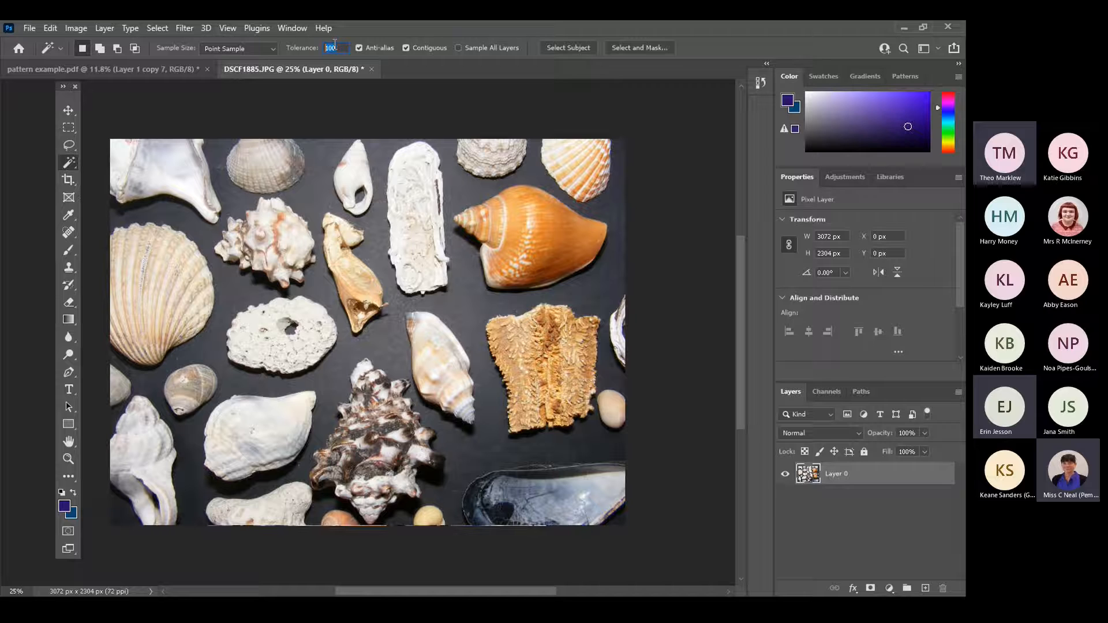
pyautogui.write('80')
pyautogui.click(321, 184)
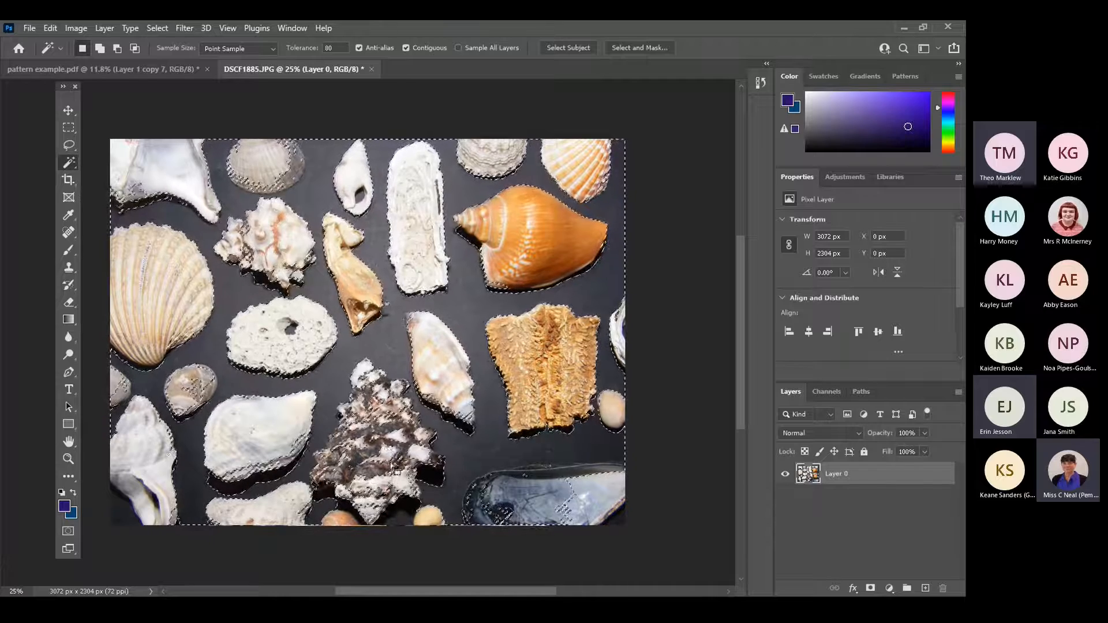
pyautogui.hotkey('ctrl', 'd')
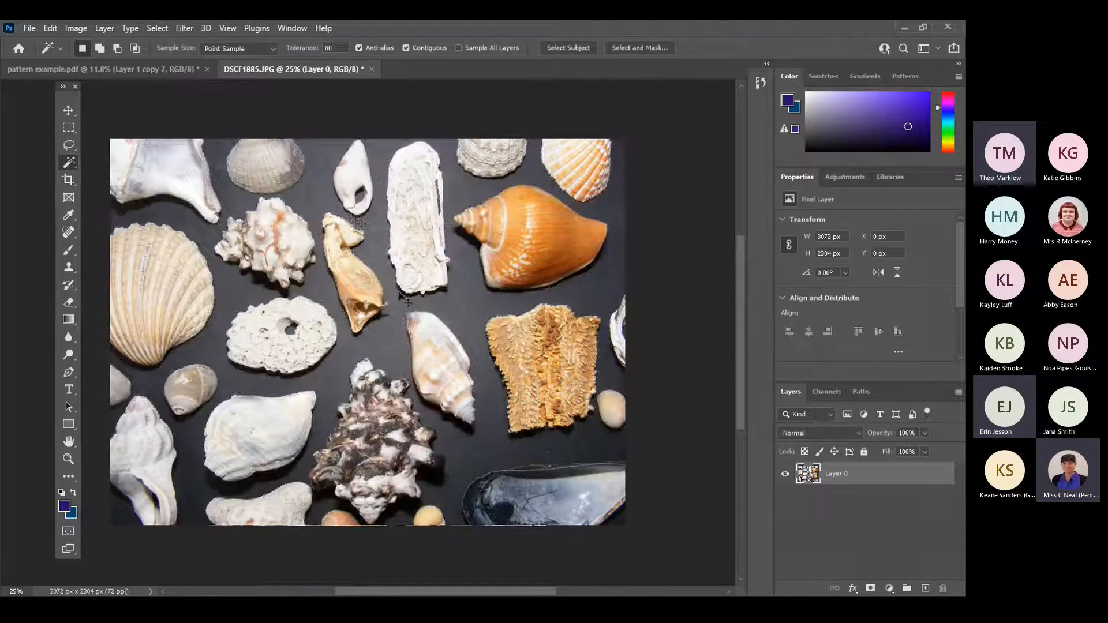
# Try selecting the dark background with the Magic Wand tolerance set to 50.
pyautogui.press('BackSpace')
pyautogui.press('BackSpace')
pyautogui.write('50')
pyautogui.click(377, 283)
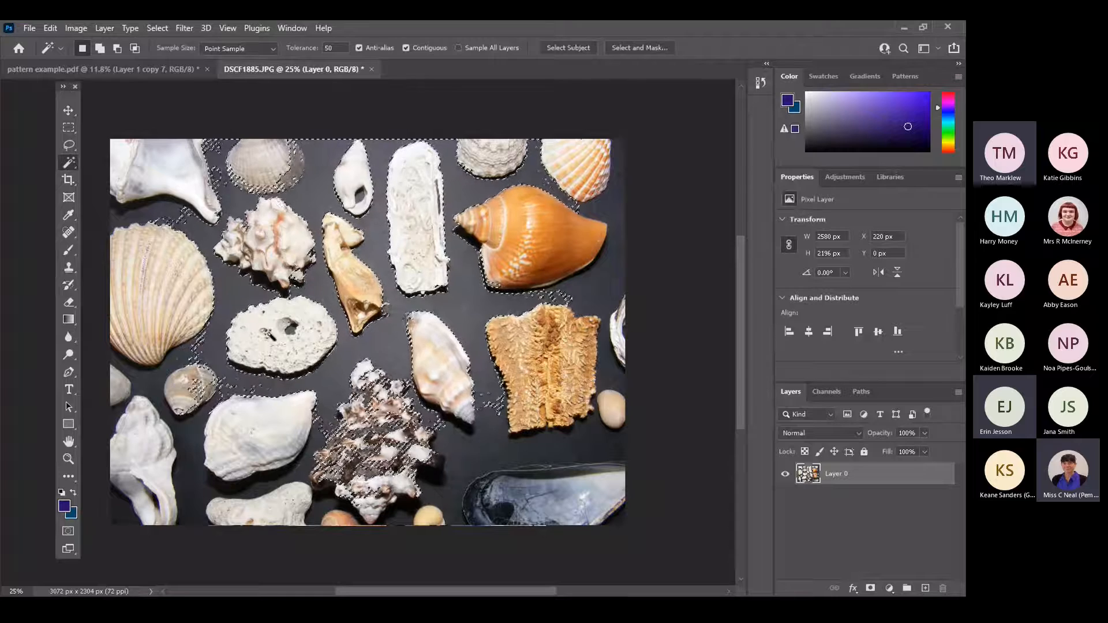
# Set the Magic Wand tolerance to 60 and select the dark background between the shells.
pyautogui.moveTo(340, 47); pyautogui.dragTo(321, 46)
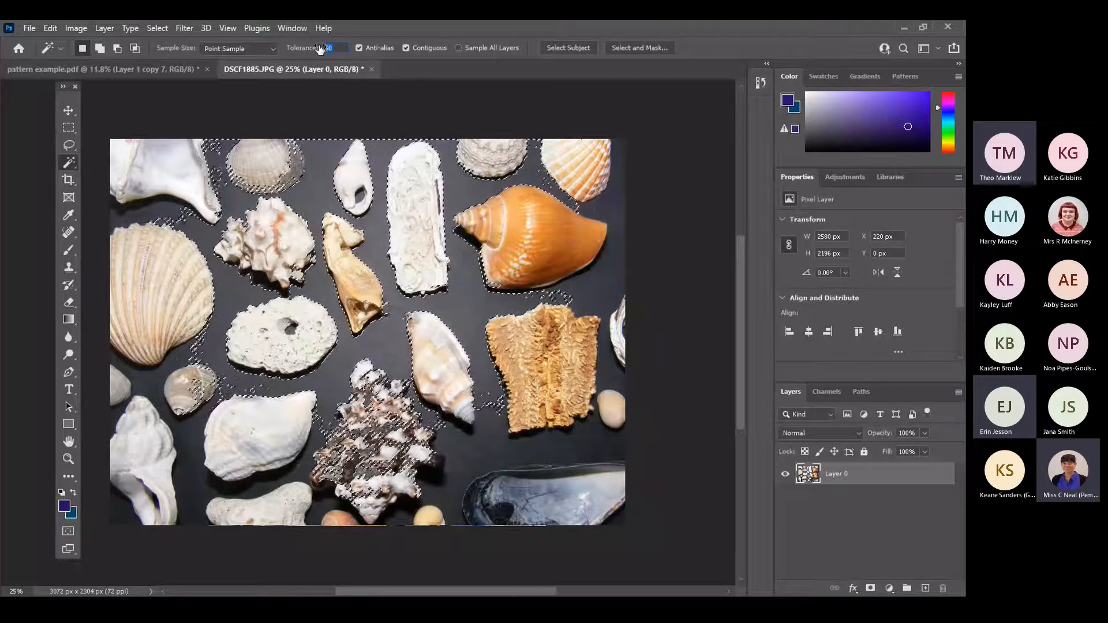
pyautogui.write('60')
pyautogui.click(377, 185)
pyautogui.click(378, 208)
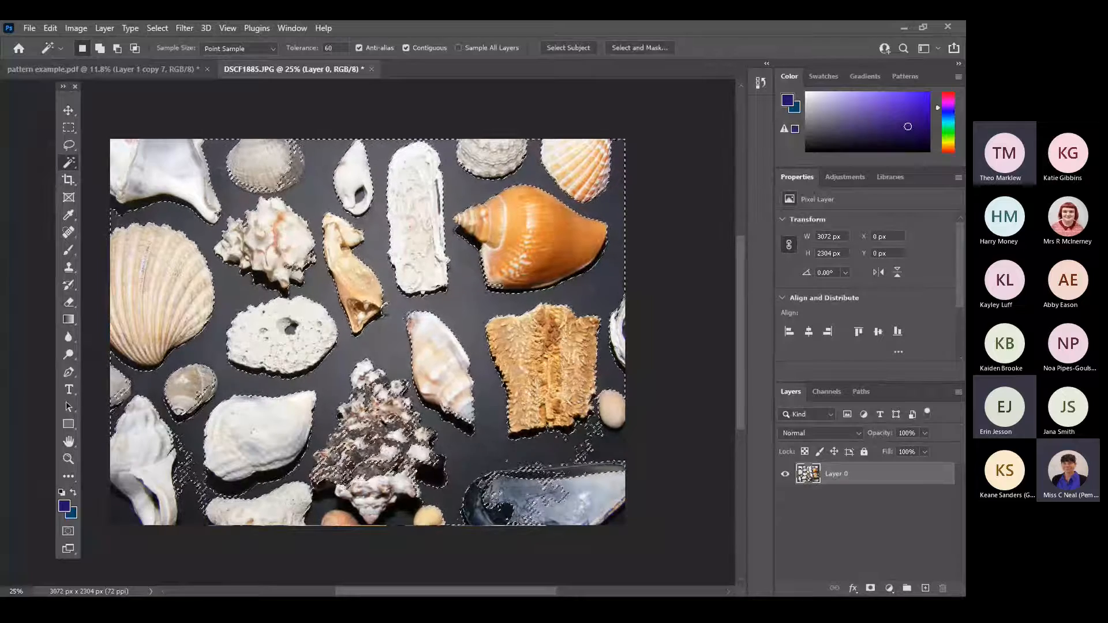
# Activate the Polygonal Lasso Tool while keeping the background selection.
pyautogui.click(69, 149)
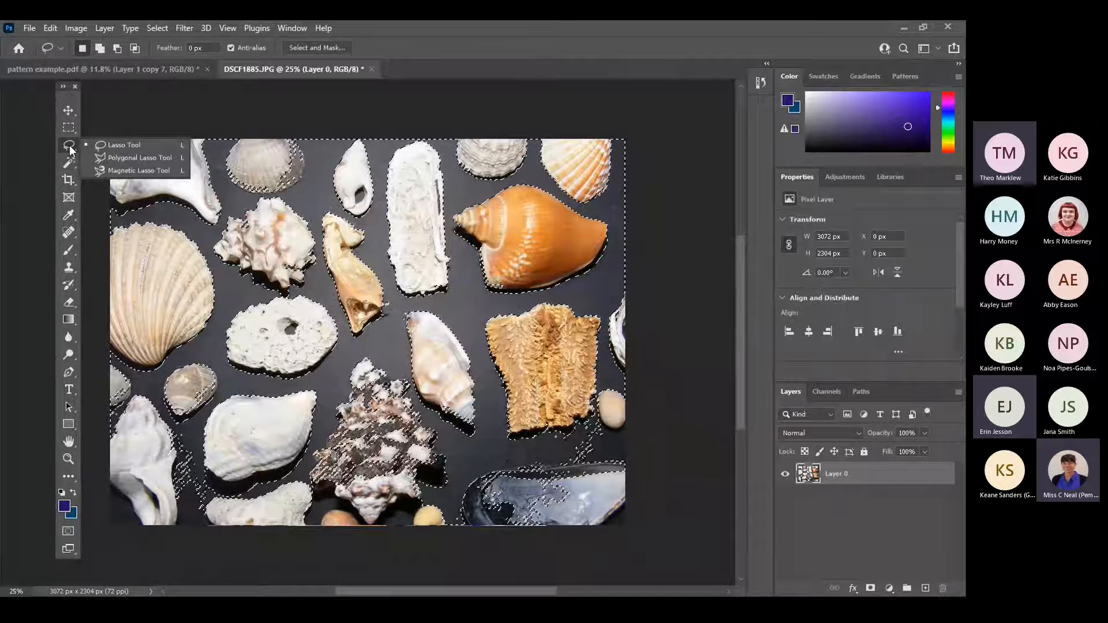
pyautogui.click(144, 157)
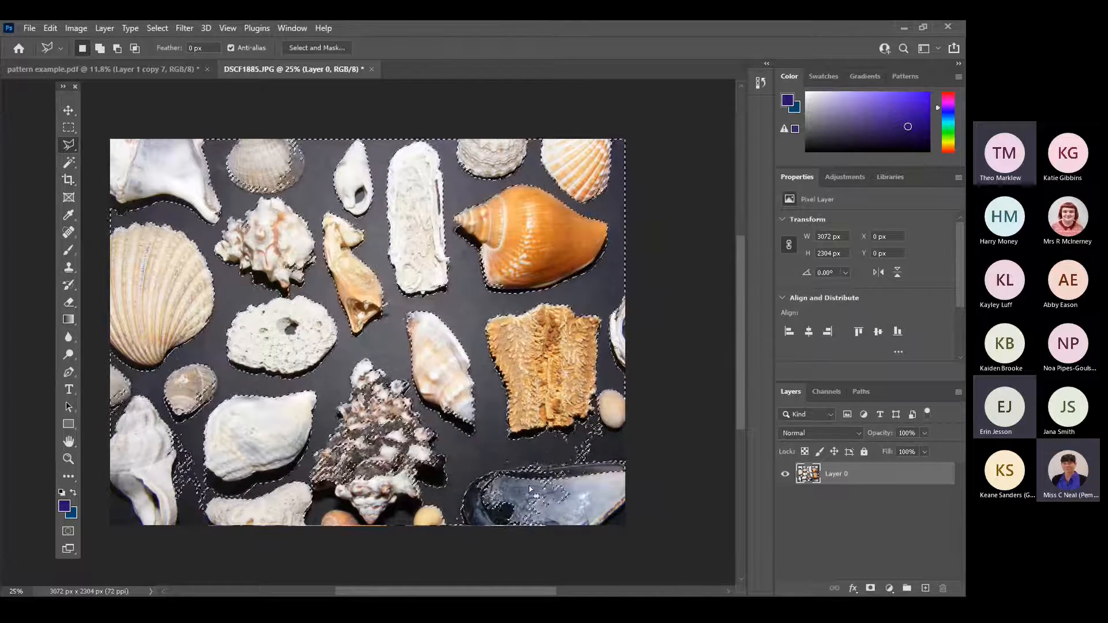
# Try deleting the selected dark background and undo the deletion.
pyautogui.press('Delete')
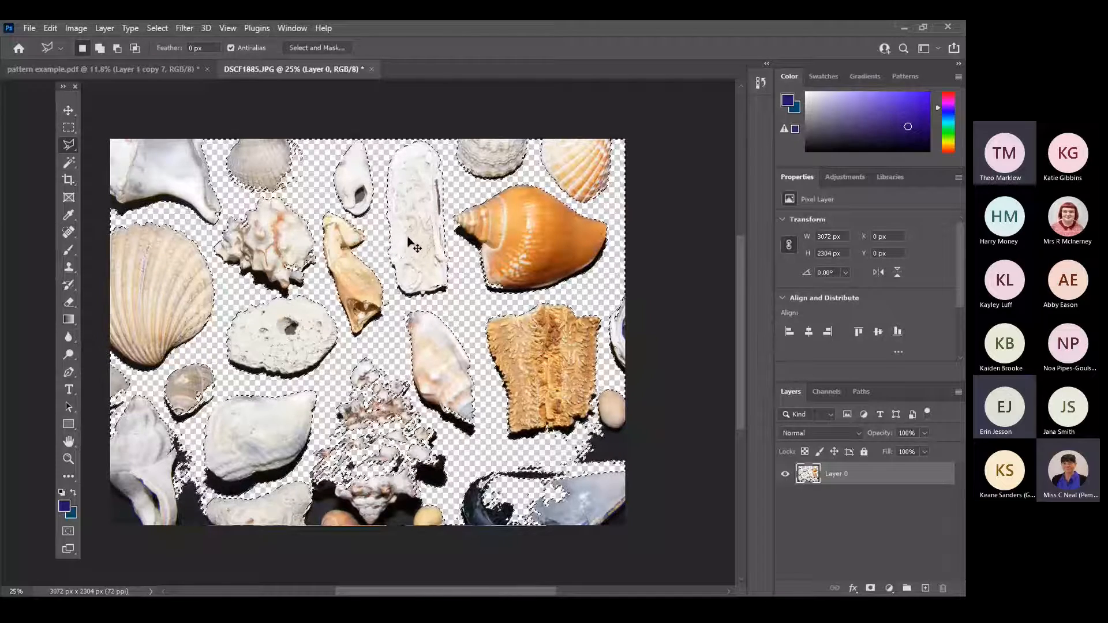
pyautogui.hotkey('ctrl', 'z')
pyautogui.hotkey('ctrl', 'z')
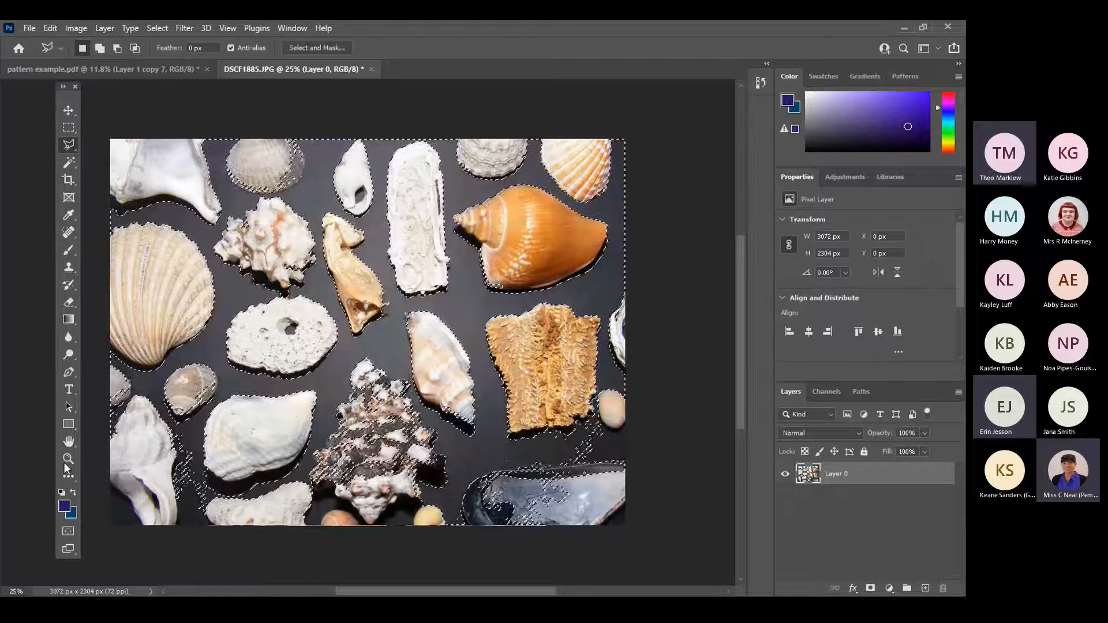
# With the Polygonal Lasso, subtract the cut-off shell at the photo's left edge from the selection and add the stray dark patch below it.
pyautogui.press('z')
pyautogui.moveTo(99, 335)
pyautogui.mouseDown()
pyautogui.moveTo(219, 424)
pyautogui.moveTo(274, 545)
pyautogui.mouseUp()
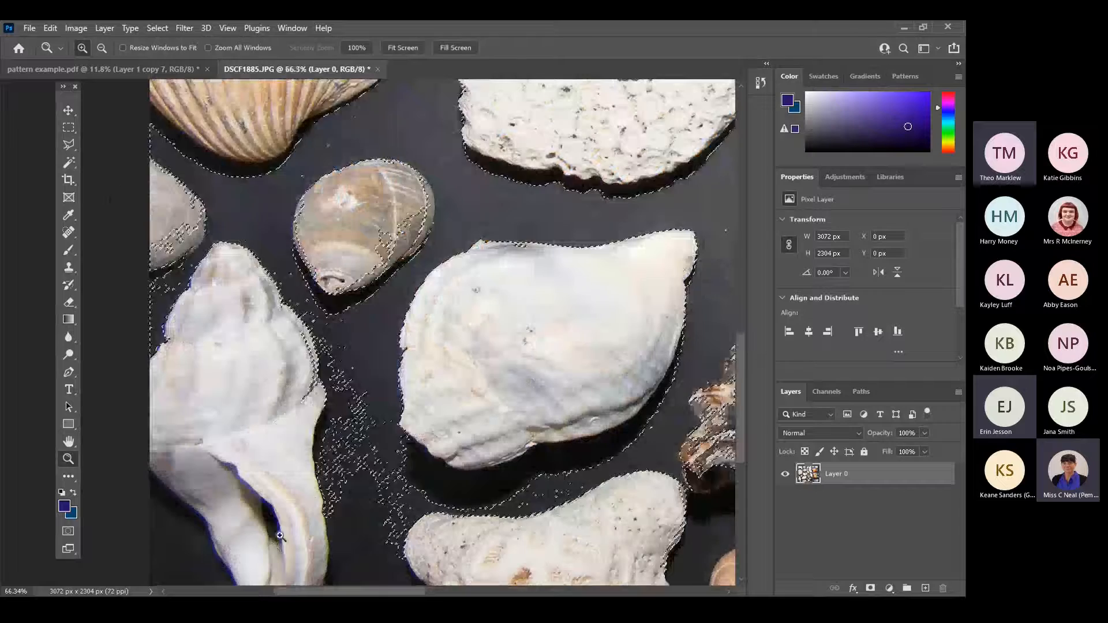
pyautogui.click(69, 146)
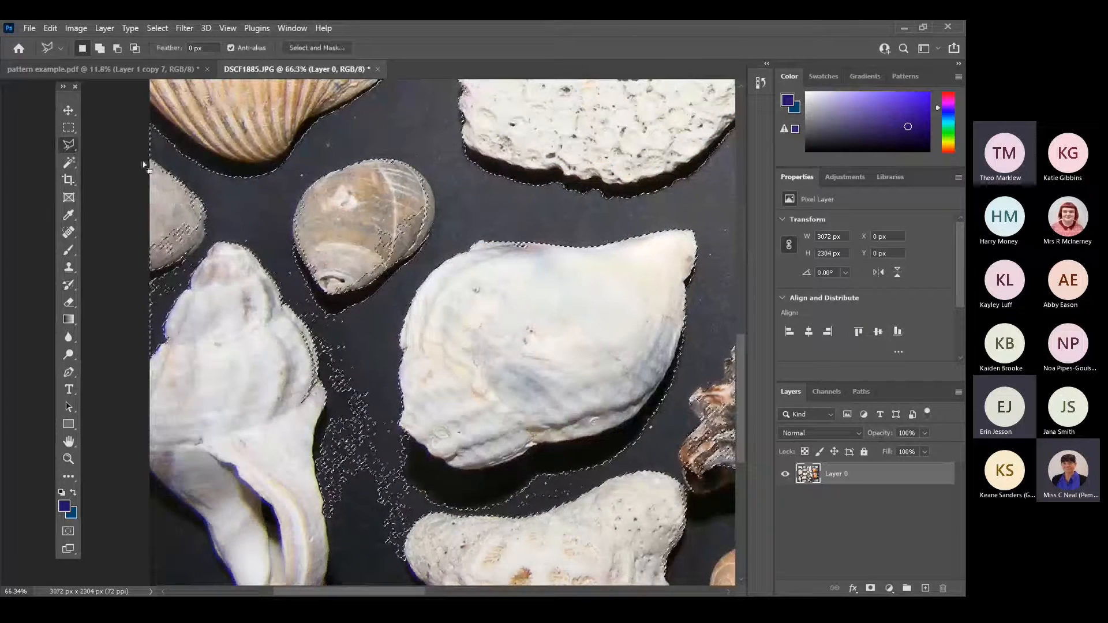
pyautogui.press('shift')
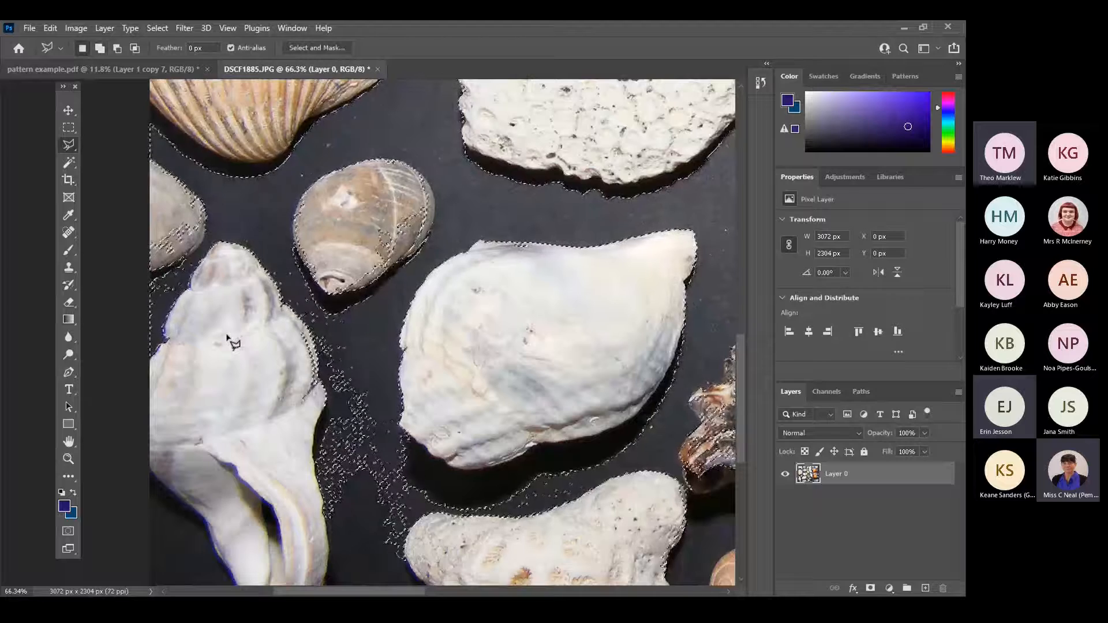
pyautogui.press('alt')
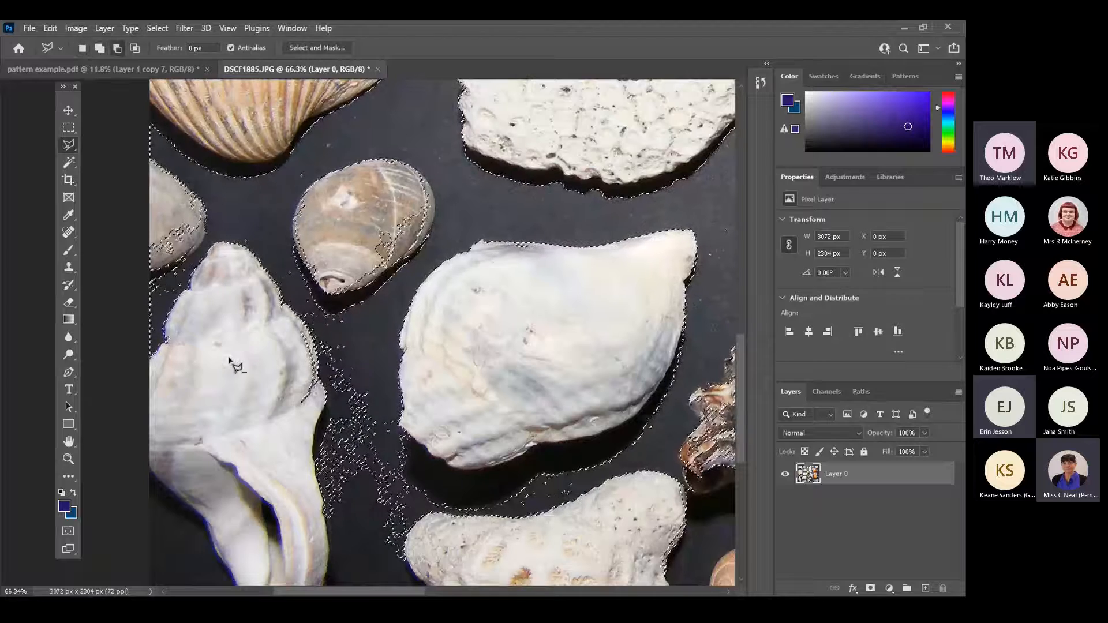
pyautogui.press('shift')
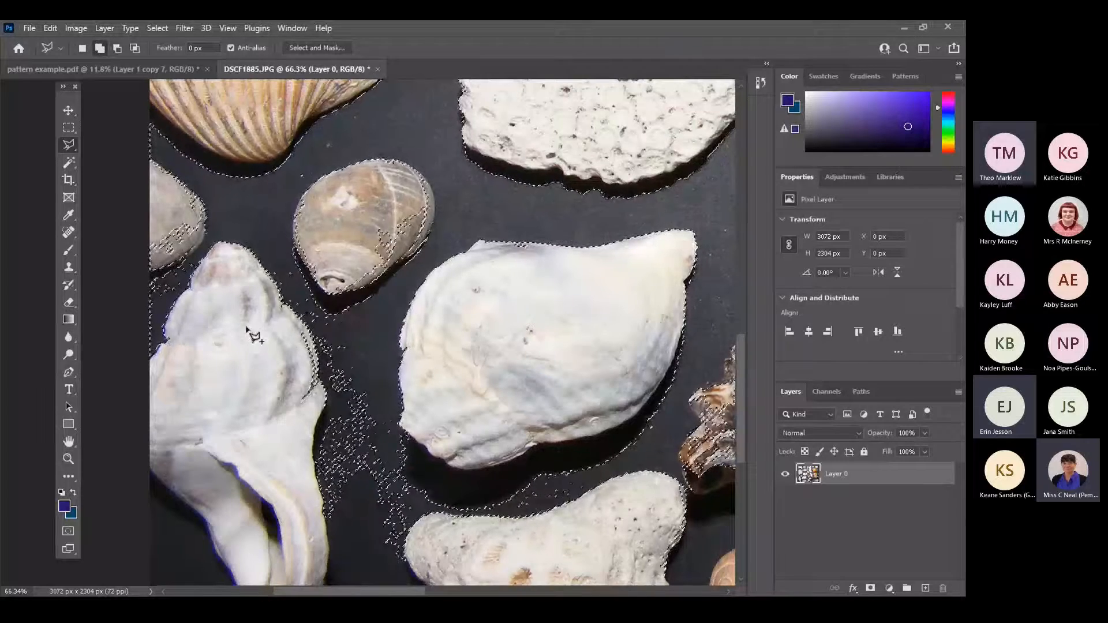
pyautogui.press('alt')
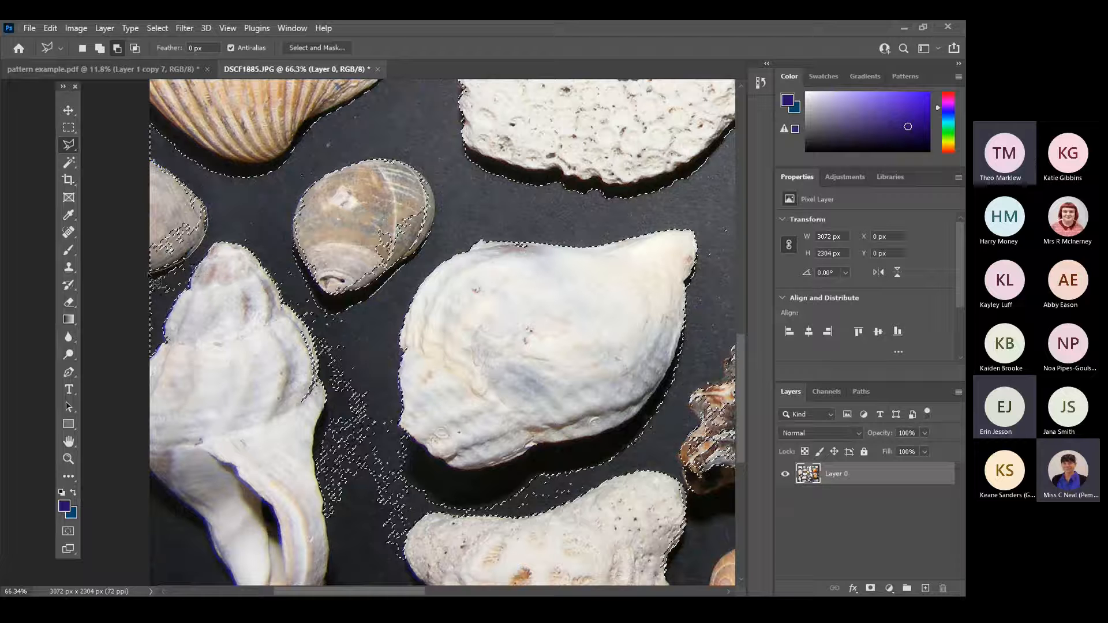
pyautogui.click(148, 273)
pyautogui.click(142, 163)
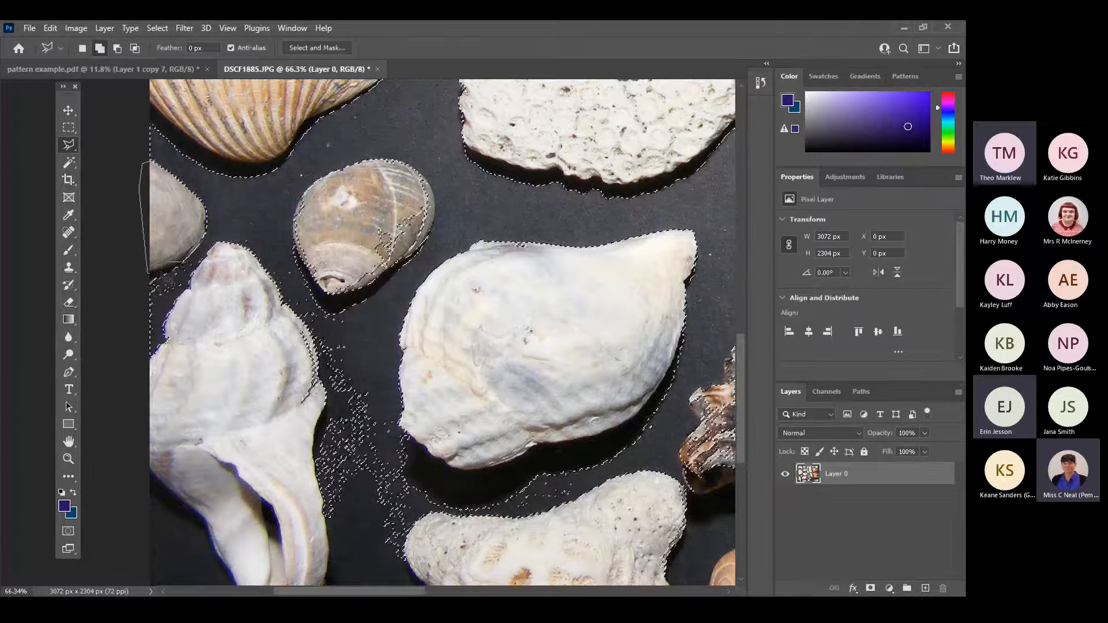
pyautogui.click(152, 342)
pyautogui.click(189, 262)
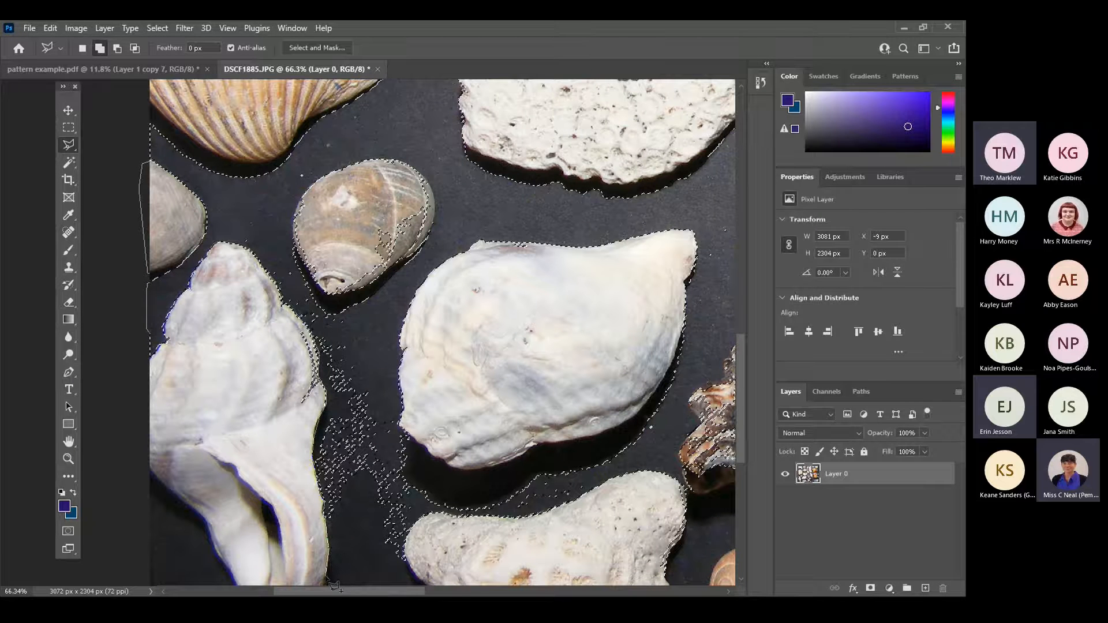
# With the Polygonal Lasso, add the speckled dark gap between the tall whelk shell and the large white shell to the selection.
pyautogui.scroll(-5, 332, 591)
pyautogui.moveTo(335, 318)
pyautogui.mouseDown()
pyautogui.moveTo(433, 306)
pyautogui.moveTo(407, 273)
pyautogui.moveTo(416, 239)
pyautogui.moveTo(430, 226)
pyautogui.moveTo(509, 232)
pyautogui.moveTo(505, 219)
pyautogui.moveTo(483, 218)
pyautogui.moveTo(491, 228)
pyautogui.moveTo(480, 233)
pyautogui.moveTo(450, 231)
pyautogui.moveTo(416, 204)
pyautogui.moveTo(418, 161)
pyautogui.mouseUp()
pyautogui.click(398, 139)
pyautogui.click(396, 123)
pyautogui.click(376, 91)
pyautogui.scroll(5, 369, 87)
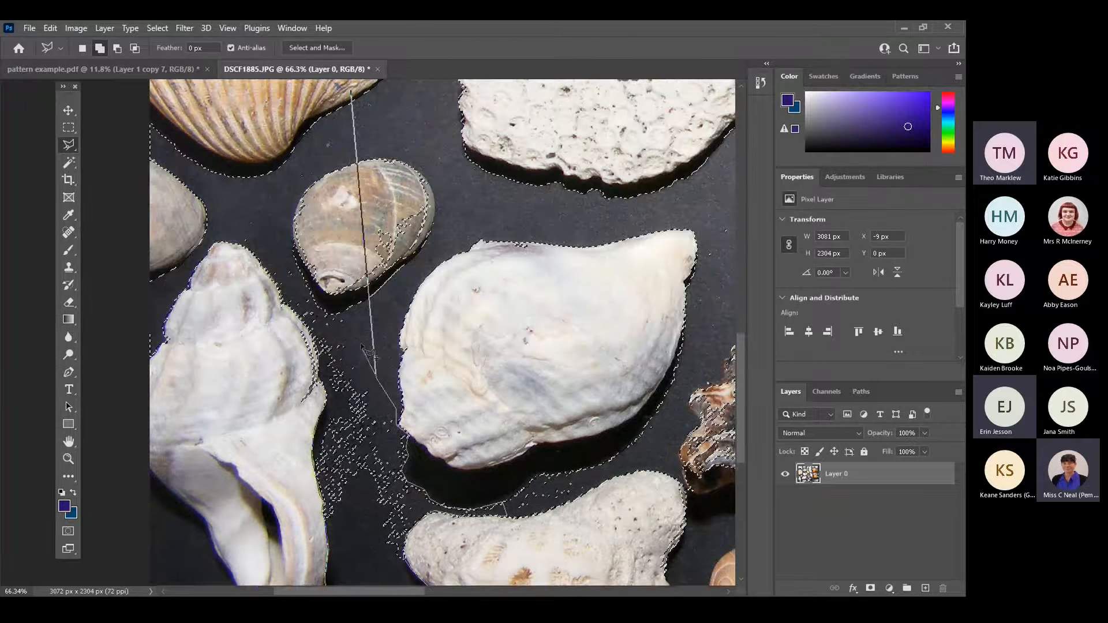
pyautogui.click(356, 344)
pyautogui.doubleClick(335, 397)
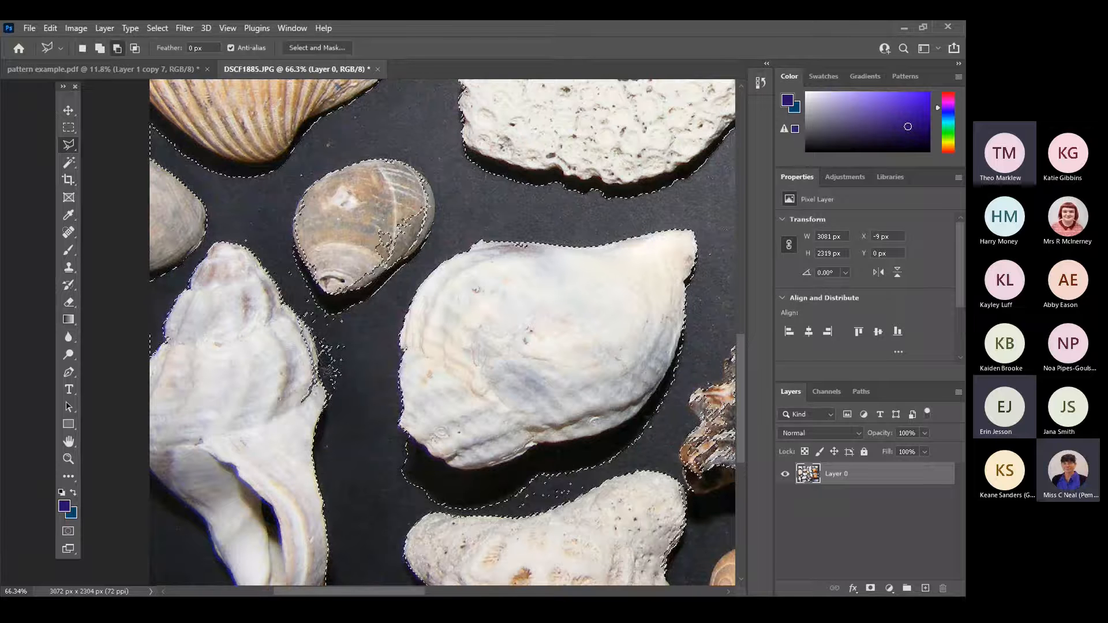
# Subtract the stray specks along the tall whelk's inner edge from the selection and add the dark specks in the gap beside it.
pyautogui.click(292, 412)
pyautogui.click(273, 332)
pyautogui.click(295, 302)
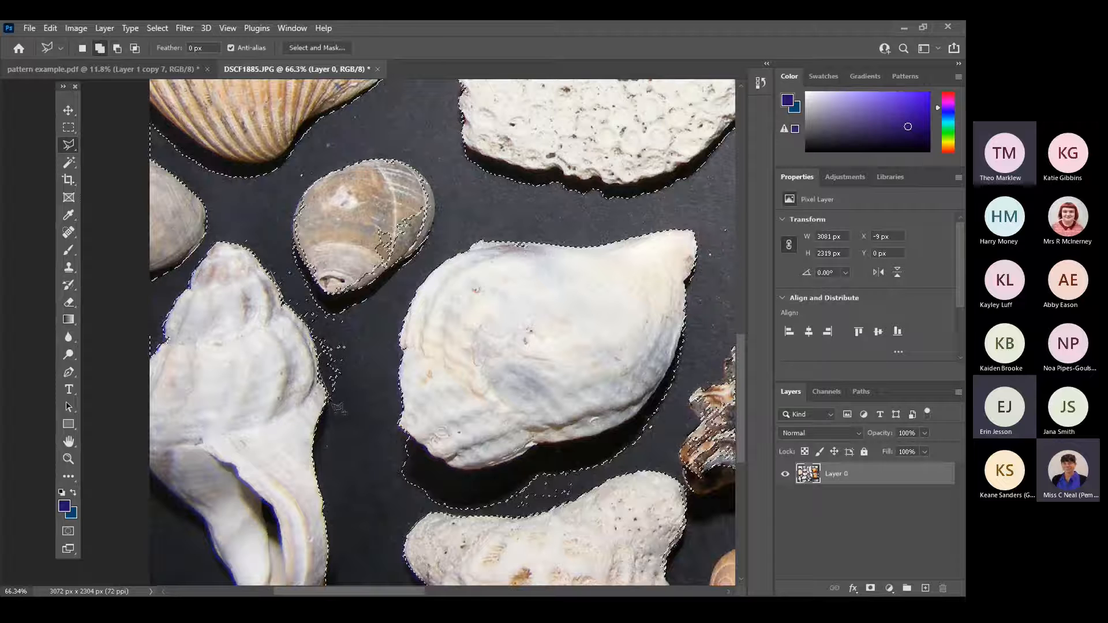
pyautogui.click(352, 309)
pyautogui.click(315, 304)
pyautogui.click(293, 264)
pyautogui.click(276, 276)
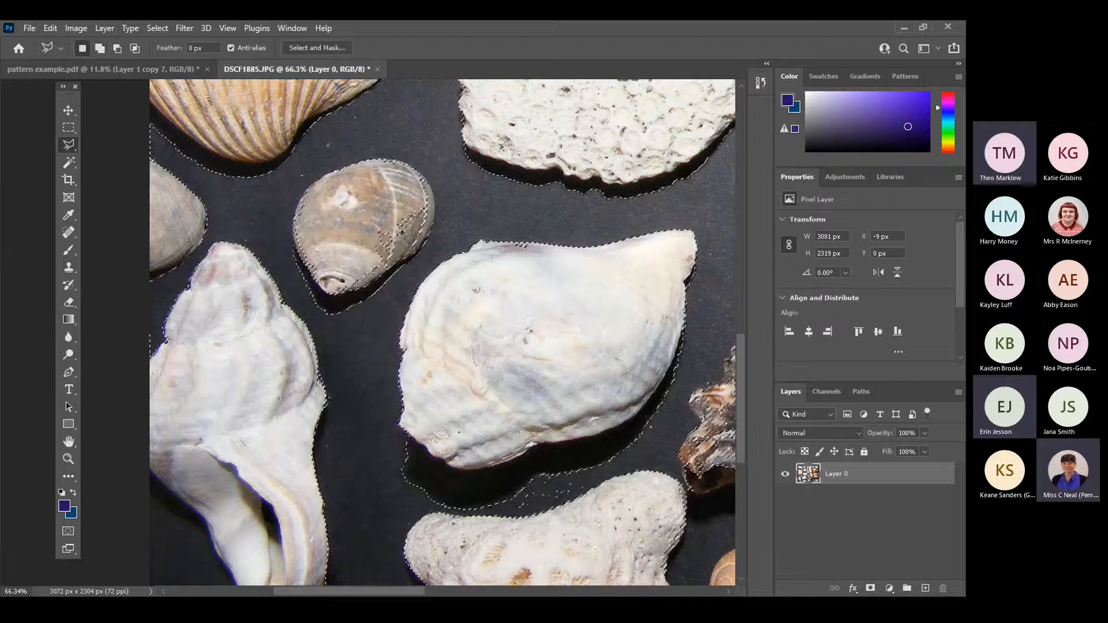
# Subtract the speckled area on the small brown striped shell from the selection.
pyautogui.keyDown('alt'); pyautogui.click(425, 178); pyautogui.keyUp('alt')
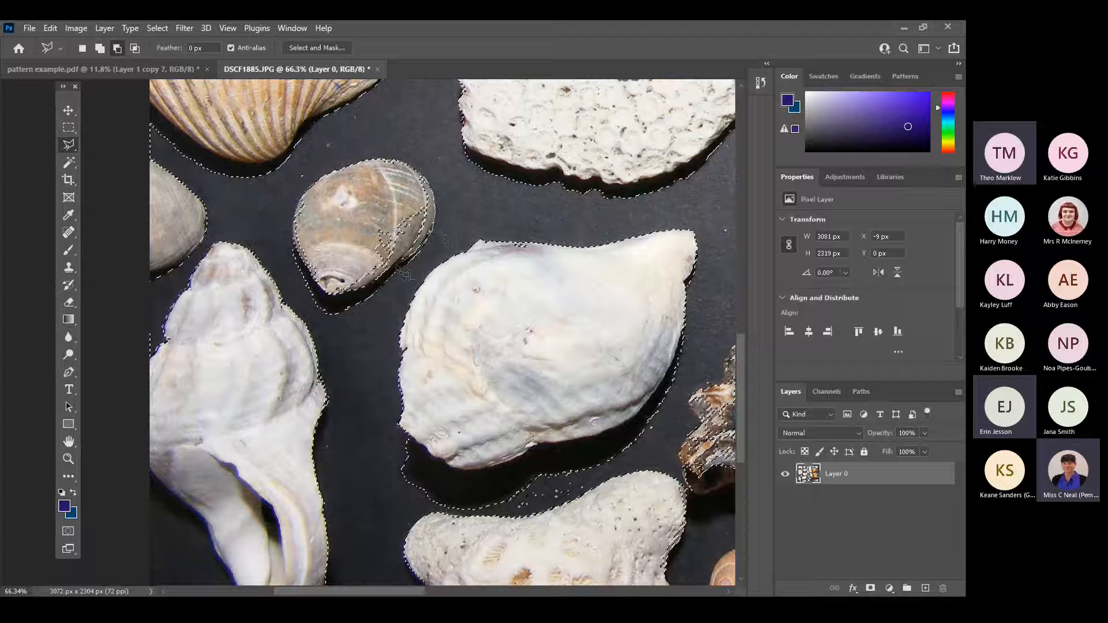
pyautogui.click(334, 305)
pyautogui.click(296, 217)
pyautogui.click(302, 198)
pyautogui.click(316, 183)
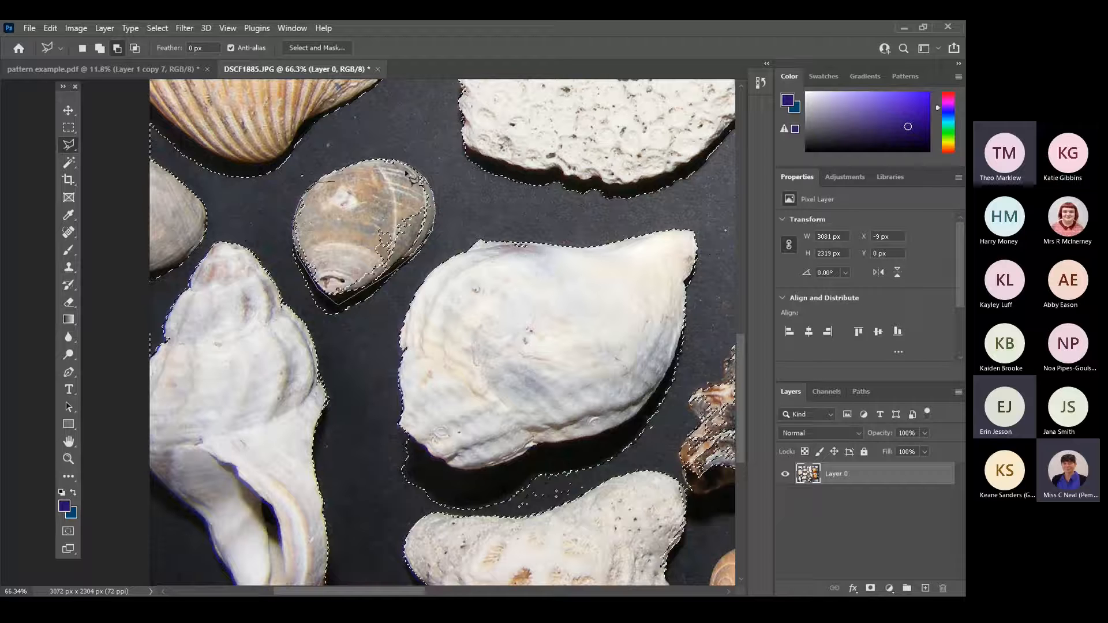
pyautogui.click(432, 185)
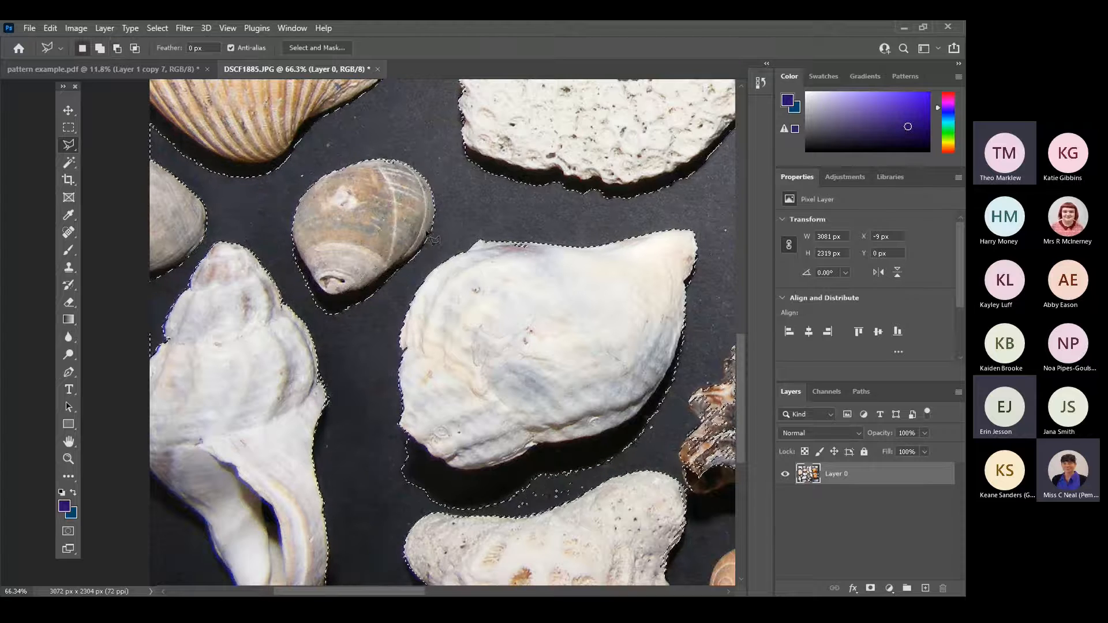
# Subtract the stray specks on the spiky white shell and on the grey scallop above it from the selection.
pyautogui.hotkey('ctrl', '0')
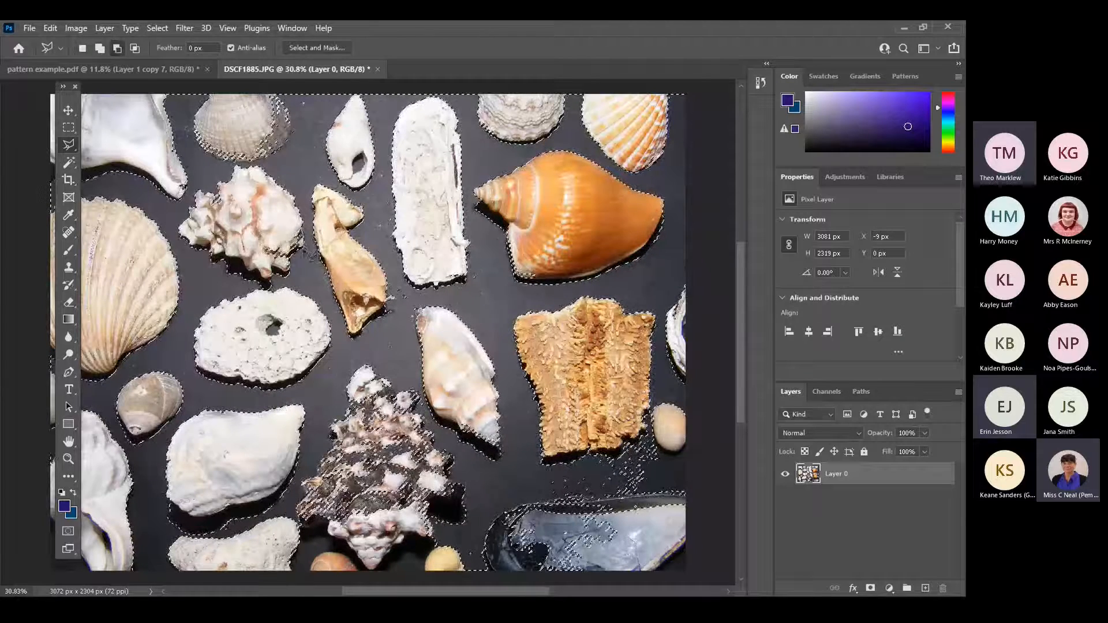
pyautogui.click(287, 262)
pyautogui.click(264, 262)
pyautogui.click(254, 246)
pyautogui.click(278, 221)
pyautogui.click(303, 223)
pyautogui.doubleClick(304, 235)
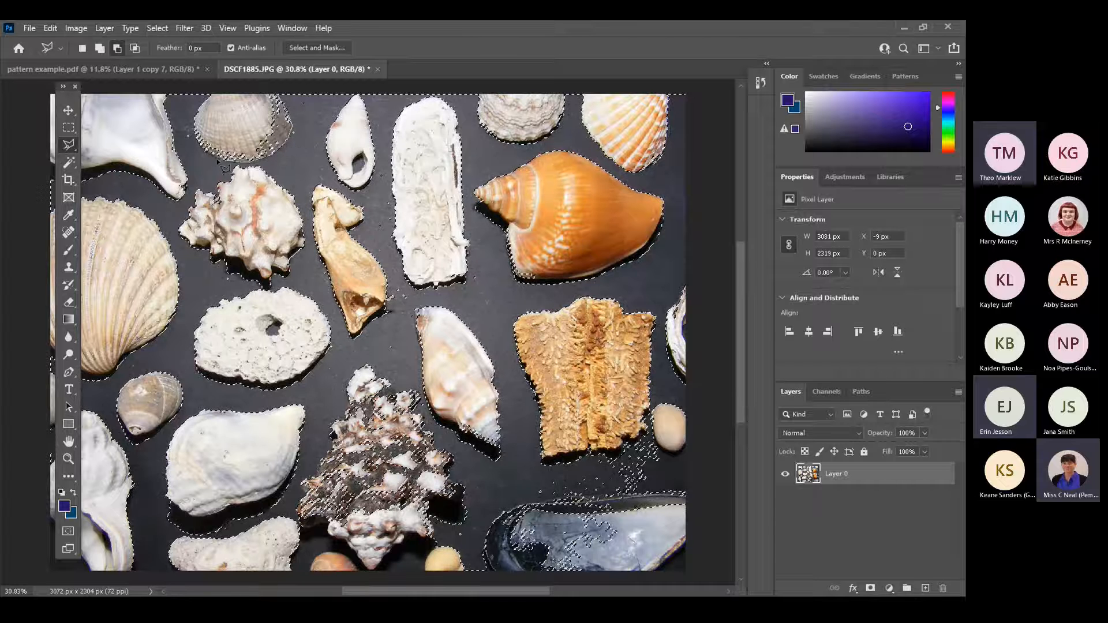
pyautogui.click(195, 115)
pyautogui.doubleClick(277, 99)
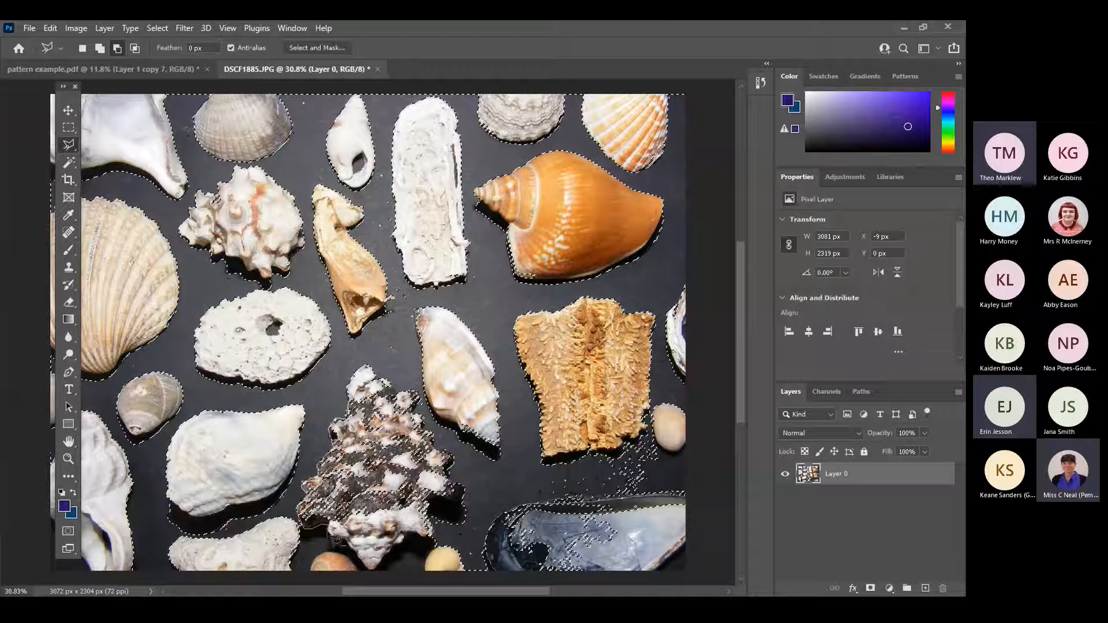
# Subtract the dark spiky shell and the blue mussel shell in the photo's lower right corner from the selection.
pyautogui.click(334, 537)
pyautogui.click(370, 571)
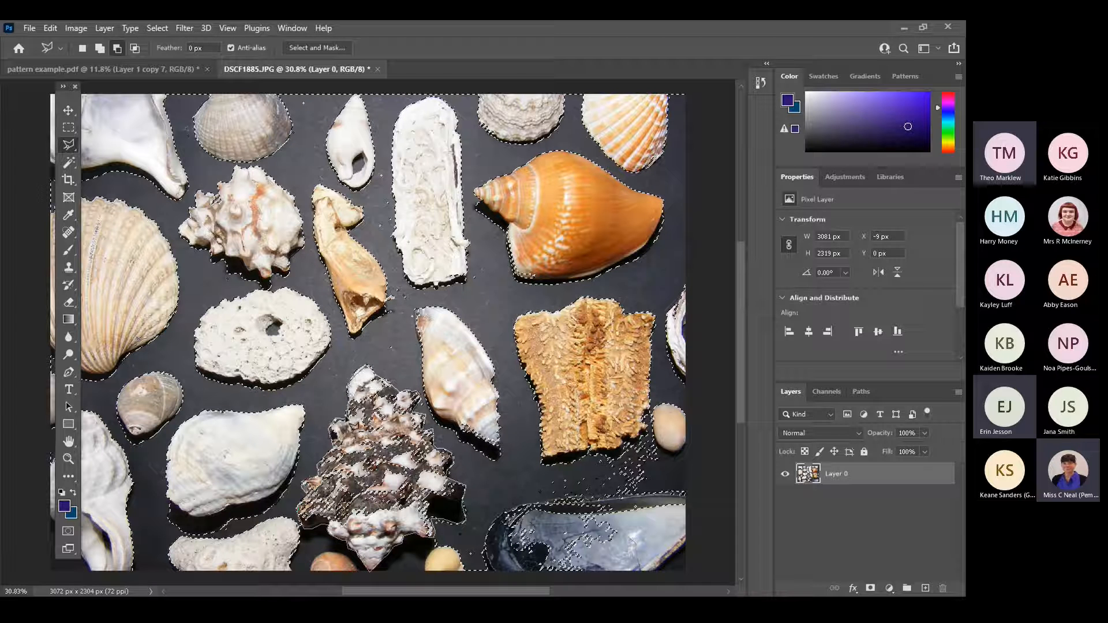
pyautogui.click(353, 427)
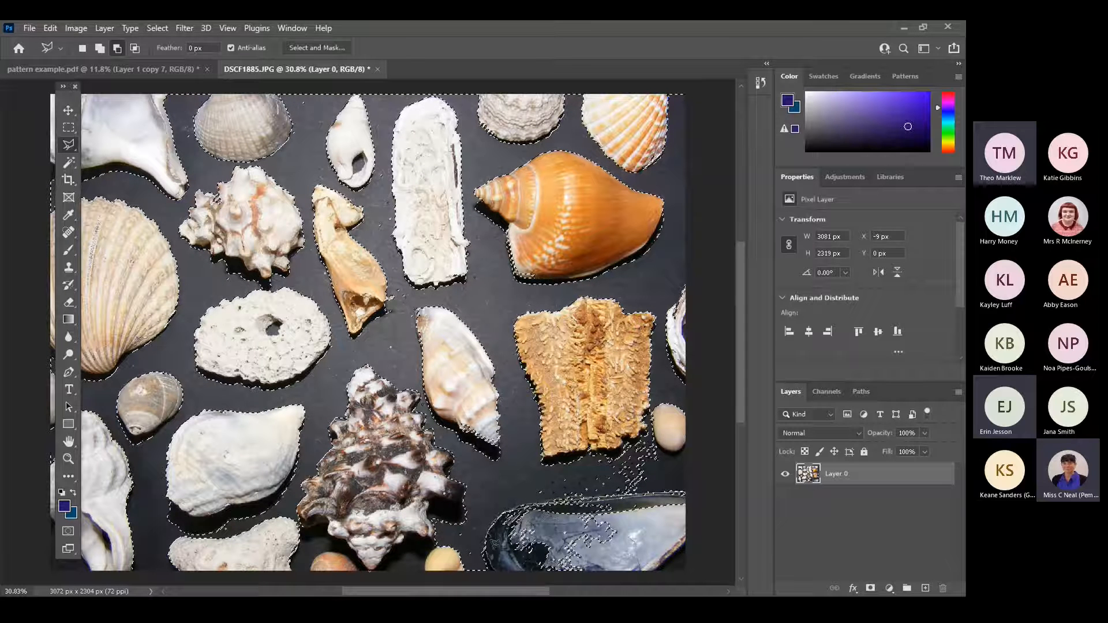
pyautogui.click(488, 573)
pyautogui.click(693, 575)
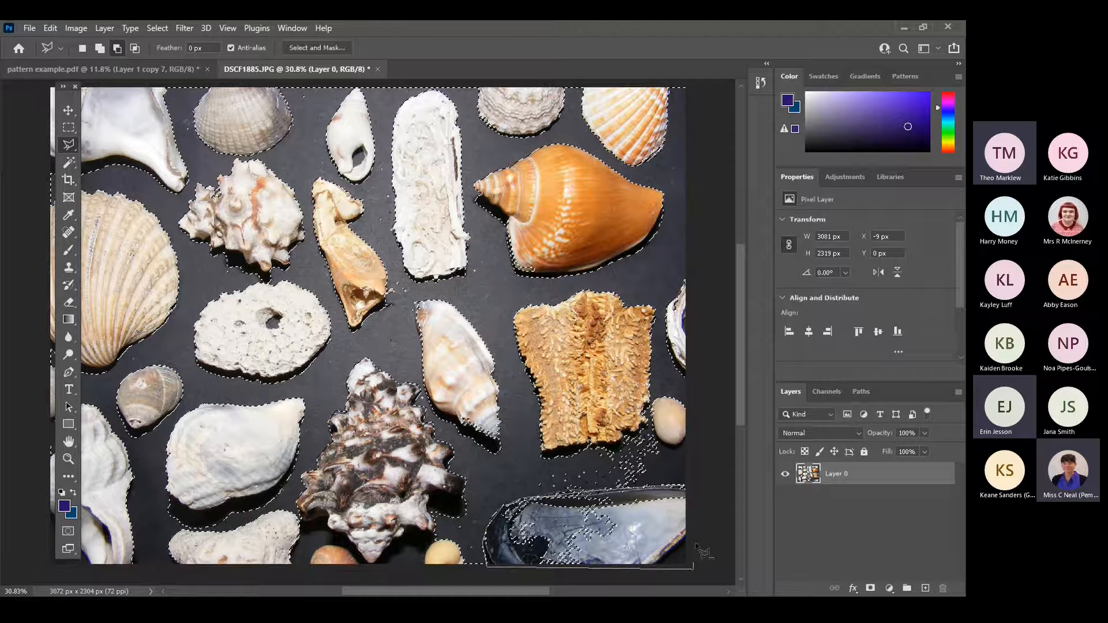
pyautogui.doubleClick(687, 490)
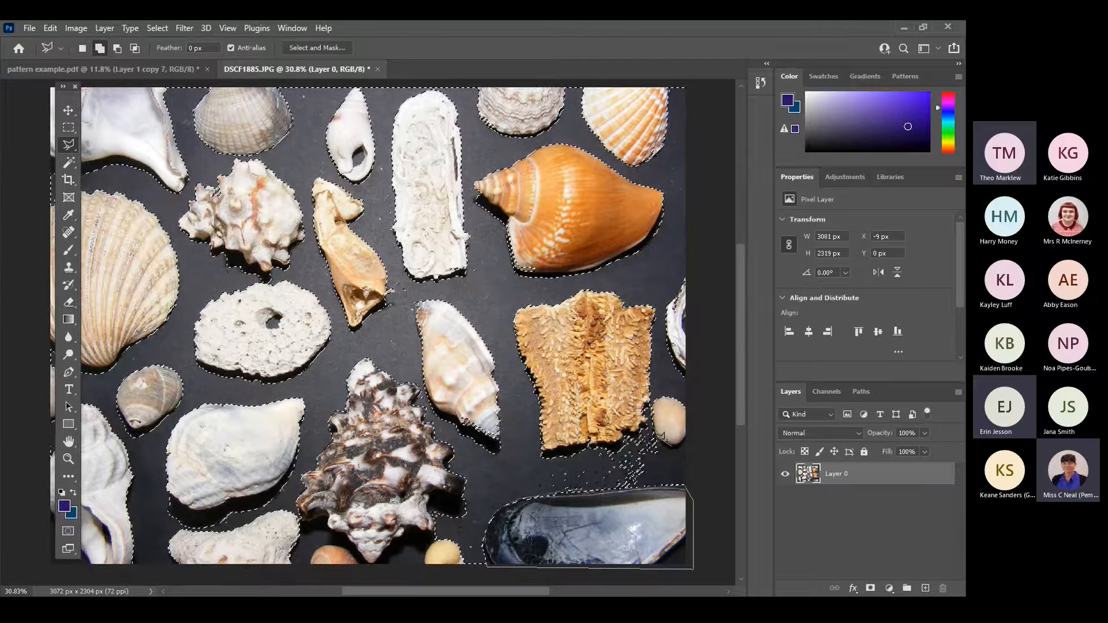
# Add the speckled background strip between the golden textured piece and the mussel shell to the selection.
pyautogui.click(643, 452)
pyautogui.click(539, 467)
pyautogui.click(547, 491)
pyautogui.click(689, 484)
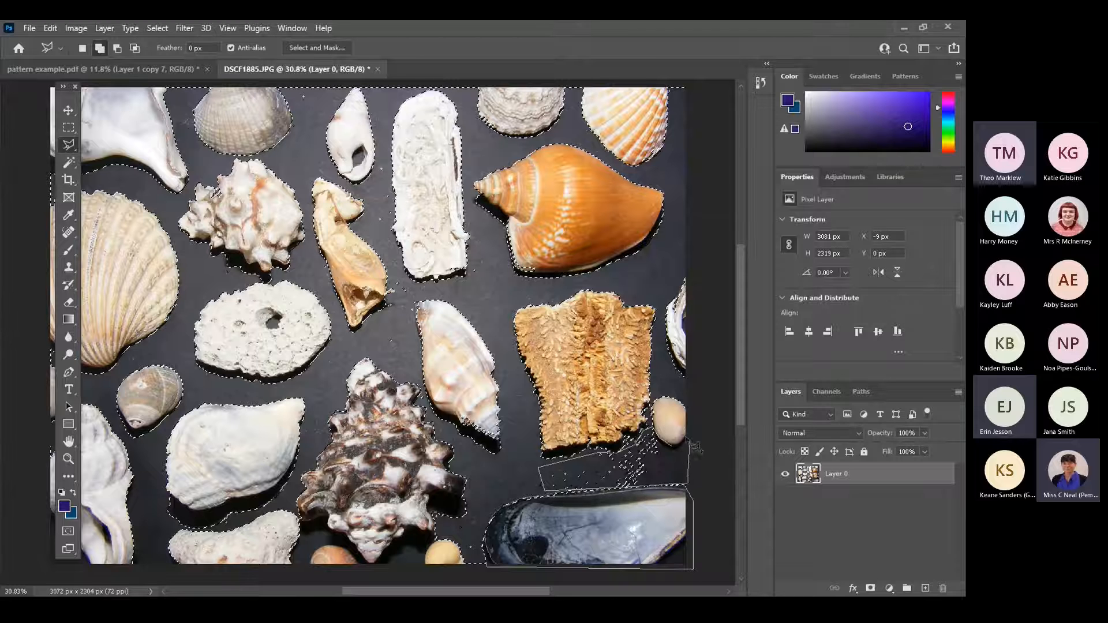
pyautogui.click(683, 458)
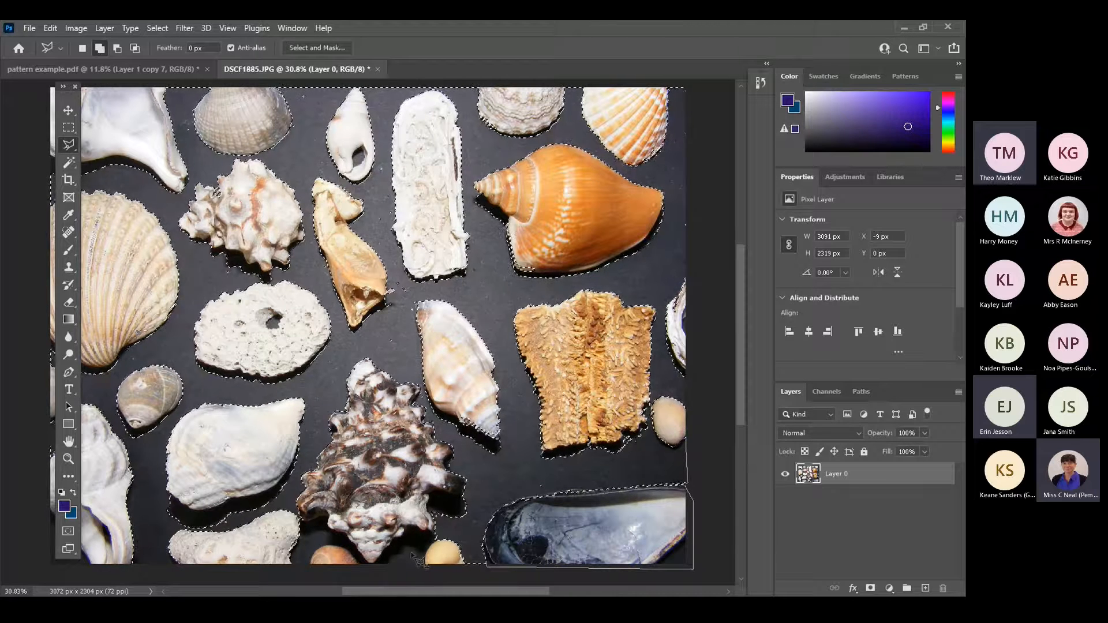
# With the Magic Wand at tolerance 30, add the dark areas beside the small yellow shell and below the elongated white coral to the selection.
pyautogui.press('w')
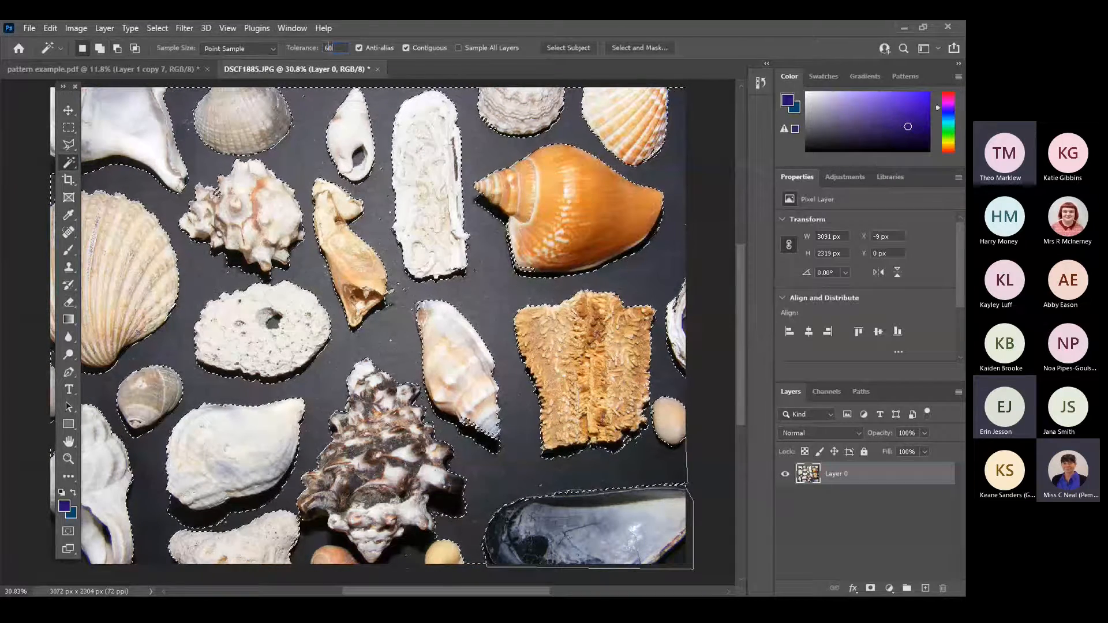
pyautogui.write('30')
pyautogui.press('shift')
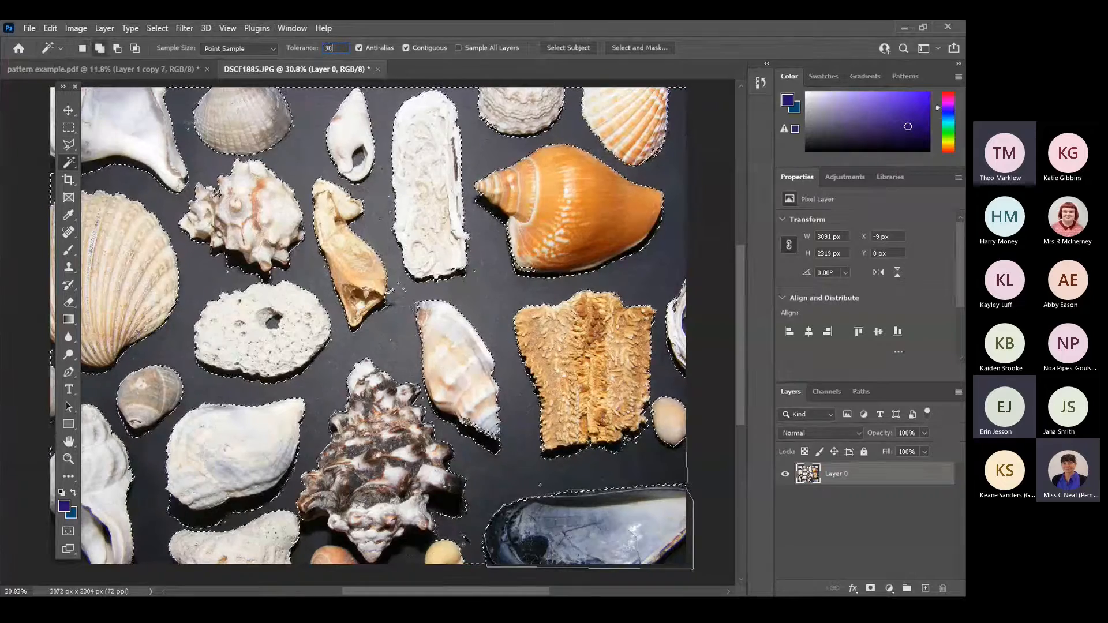
pyautogui.keyDown('shift'); pyautogui.click(429, 551); pyautogui.keyUp('shift')
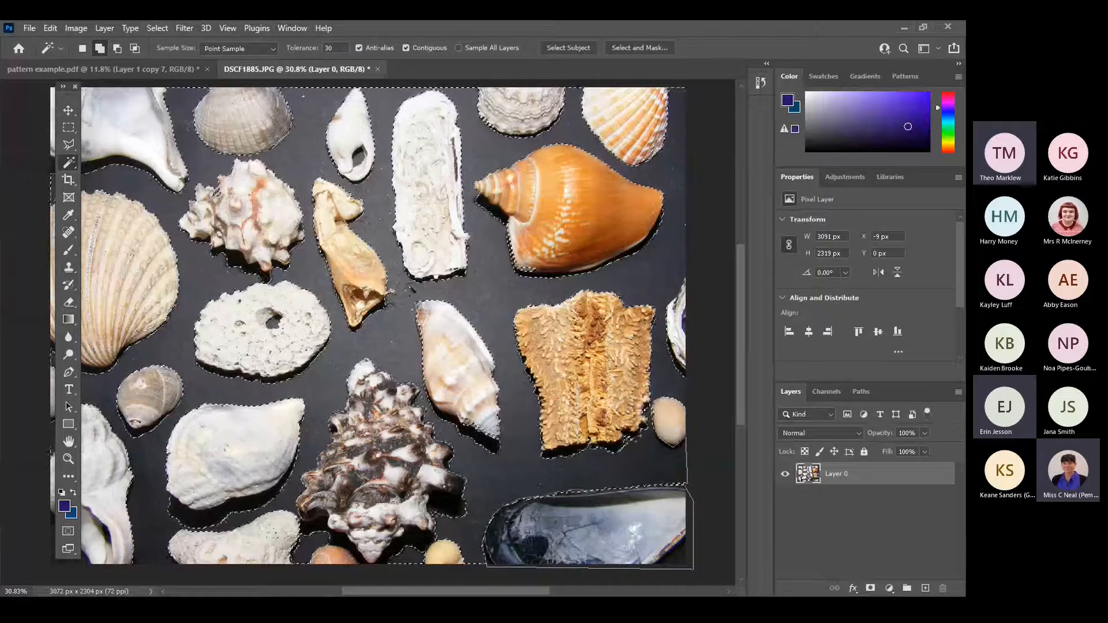
pyautogui.click(407, 298)
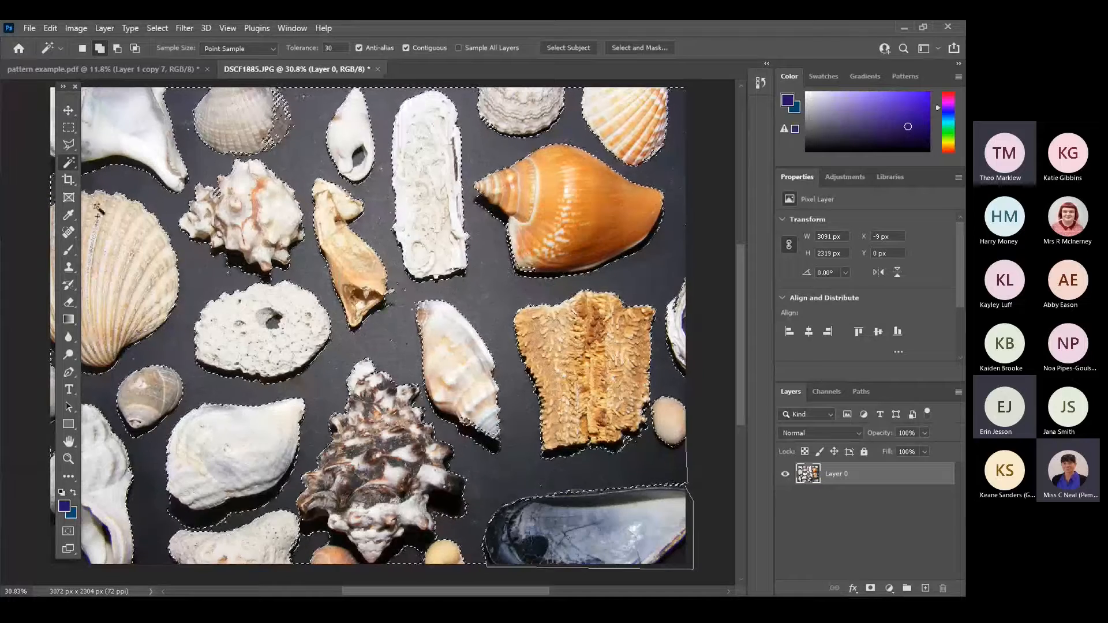
# With the Polygonal Lasso, add the stray specks between the golden shell fragment and the cream conch to the selection, and undo the deselection.
pyautogui.press('l')
pyautogui.press('shift')
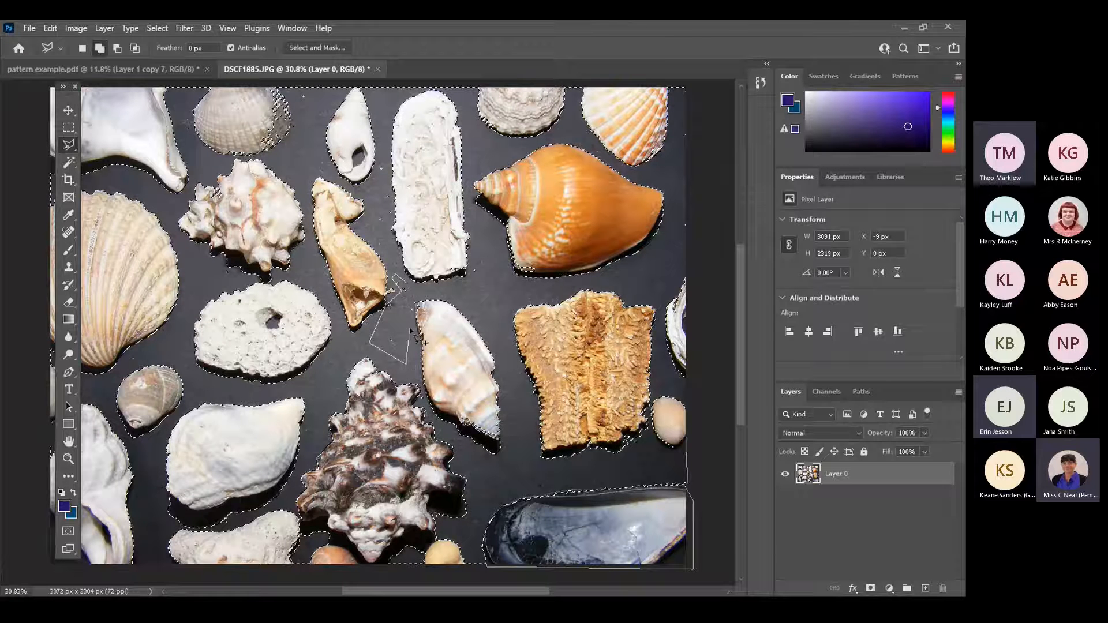
pyautogui.press('Escape')
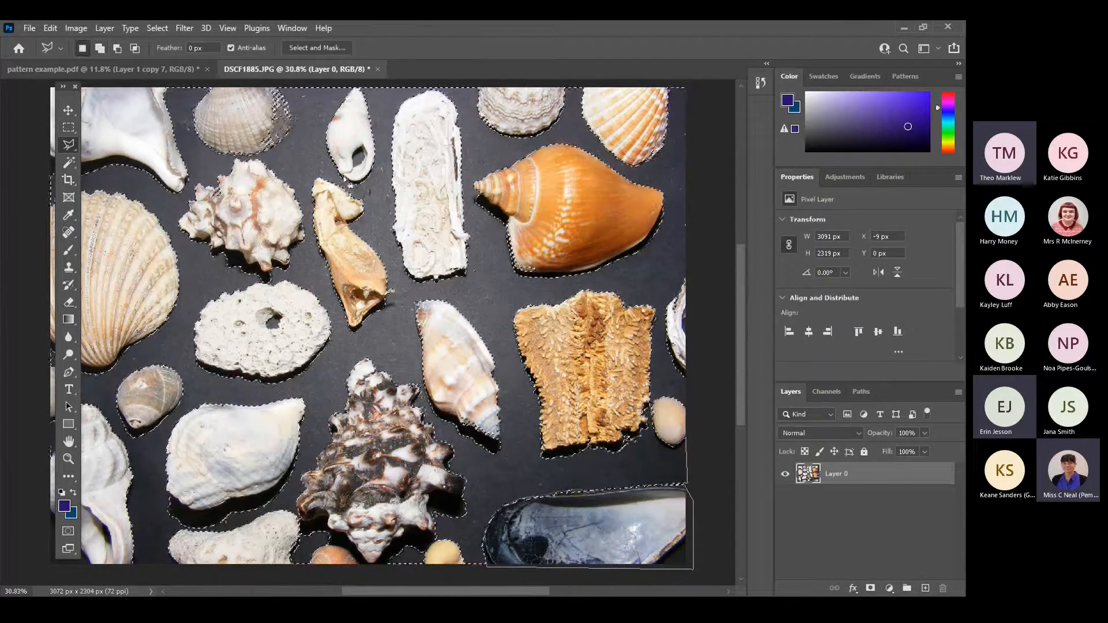
pyautogui.hotkey('ctrl', 'd')
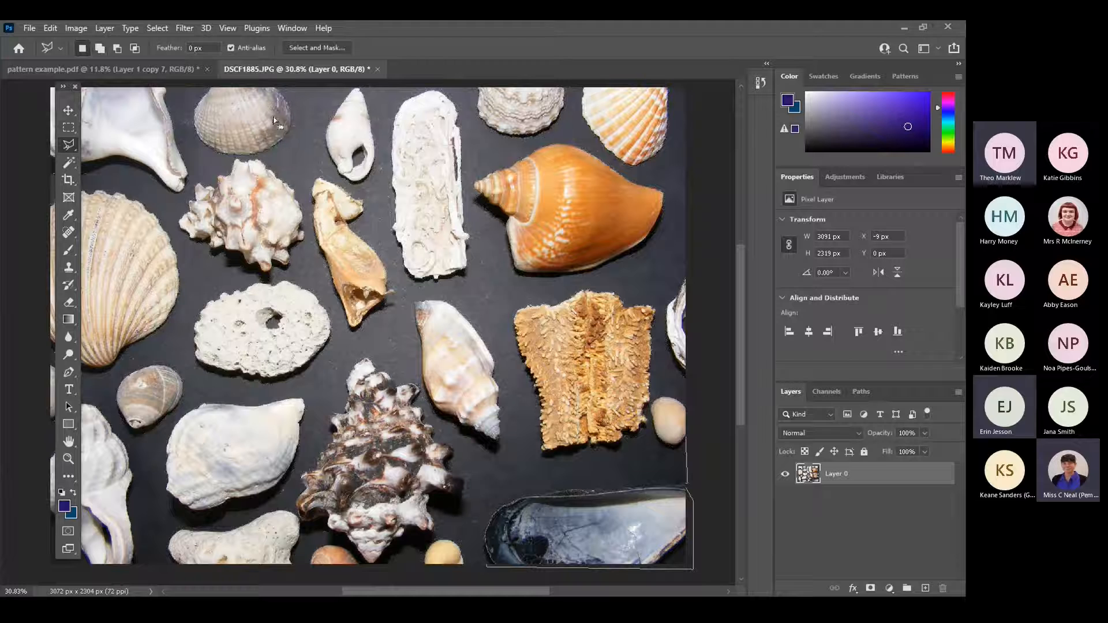
pyautogui.hotkey('ctrl', 'z')
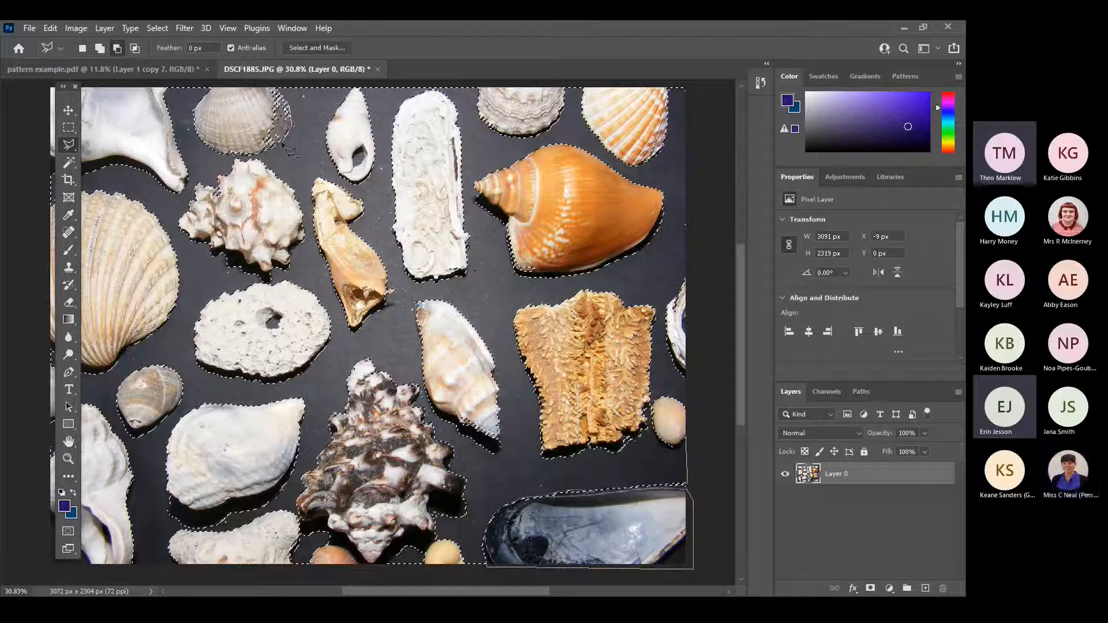
# Subtract the speckled area on the grey scallop at the photo's upper edge from the selection and delete the selected dark background.
pyautogui.click(258, 150)
pyautogui.click(241, 129)
pyautogui.click(254, 97)
pyautogui.click(276, 87)
pyautogui.click(291, 105)
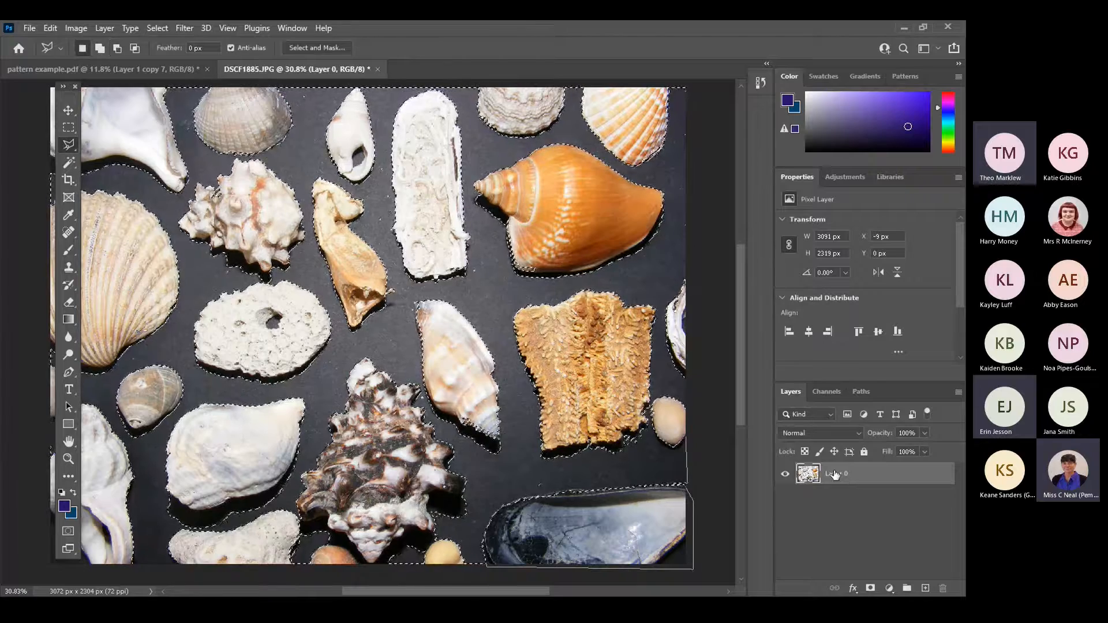
pyautogui.press('Delete')
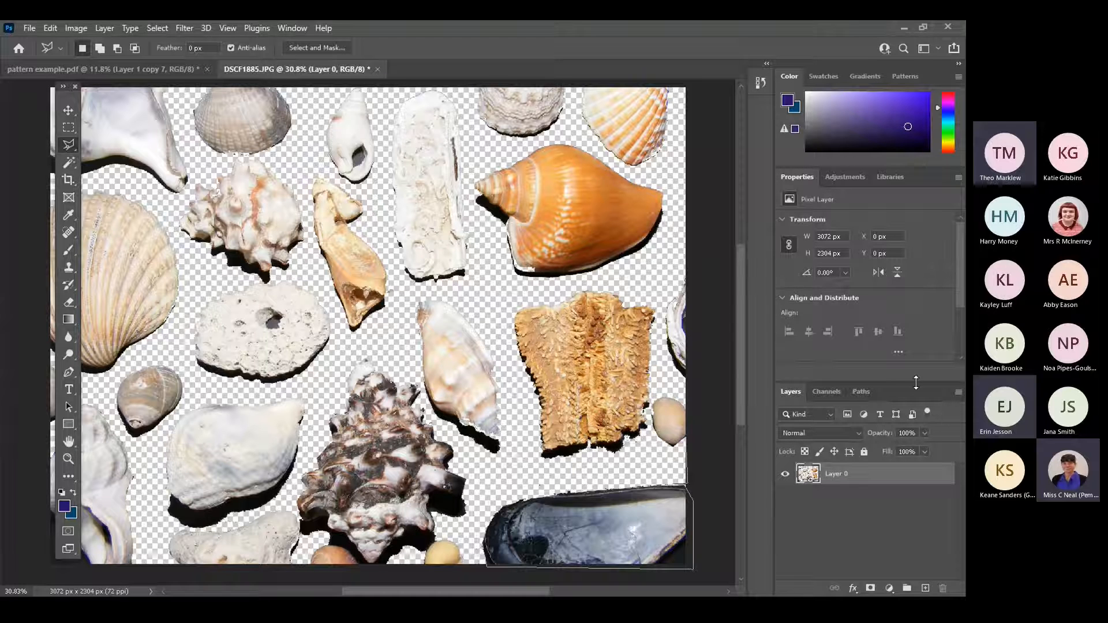
# Create a new layer named baCKGROUND and move it below Layer 0.
pyautogui.click(959, 394)
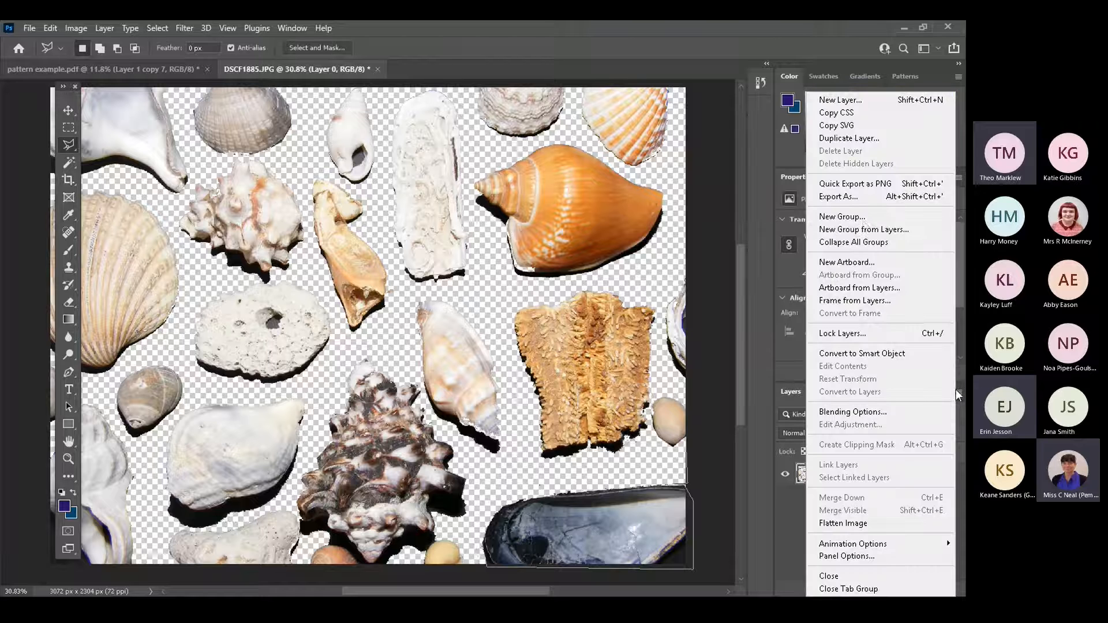
pyautogui.click(835, 103)
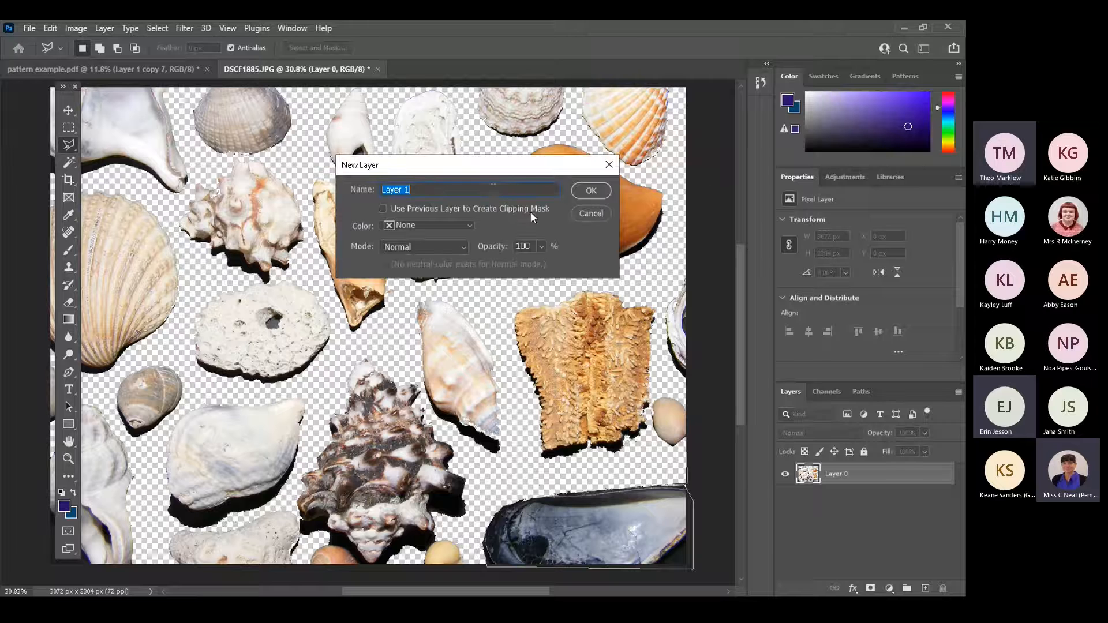
pyautogui.write('bacKGROUND')
pyautogui.click(593, 192)
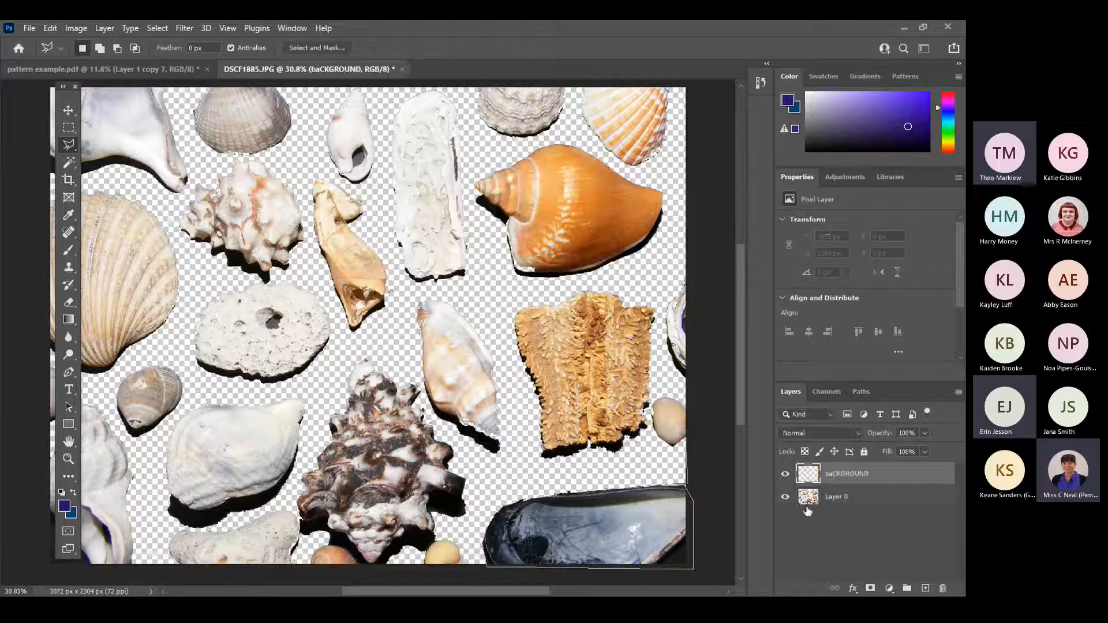
pyautogui.moveTo(832, 475); pyautogui.dragTo(837, 512)
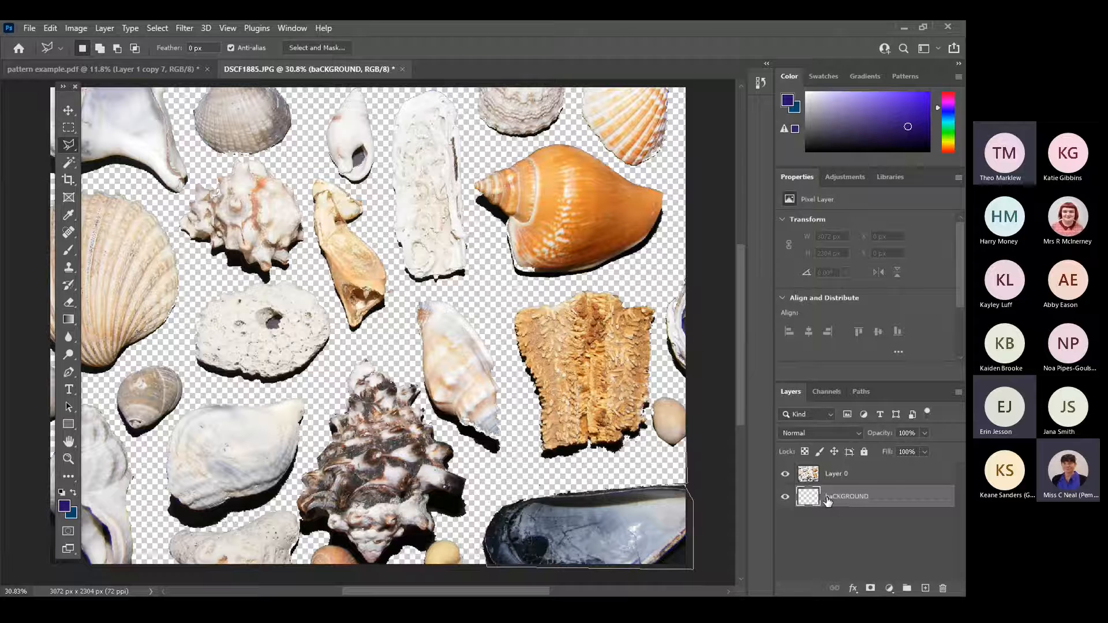
# Fill the baCKGROUND layer with the dark purple foreground colour using the Paint Bucket Tool.
pyautogui.click(68, 320)
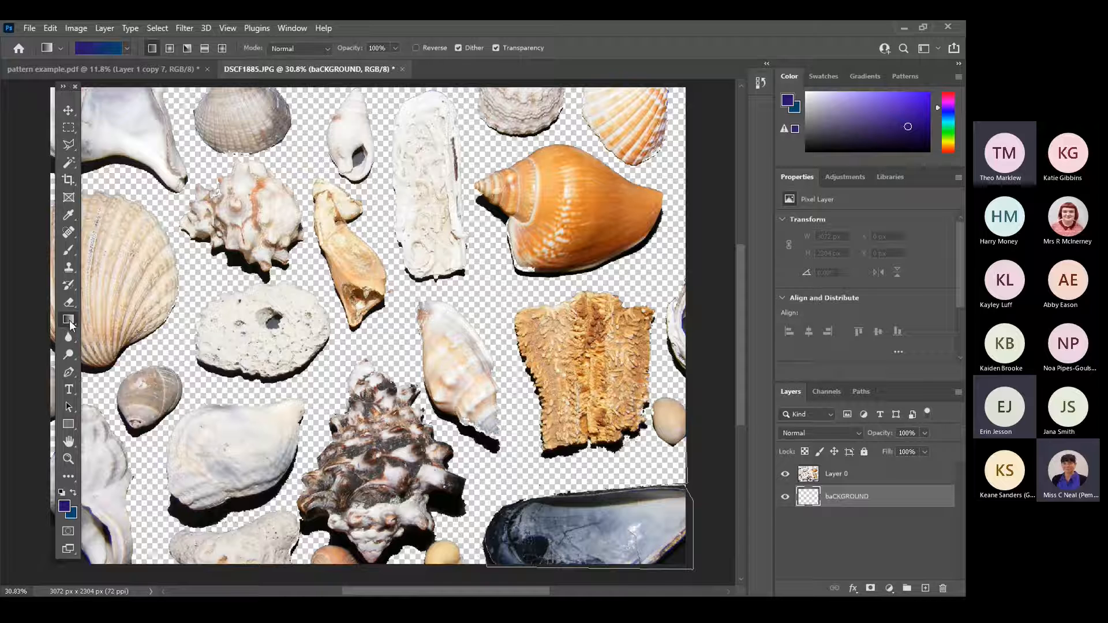
pyautogui.click(69, 317)
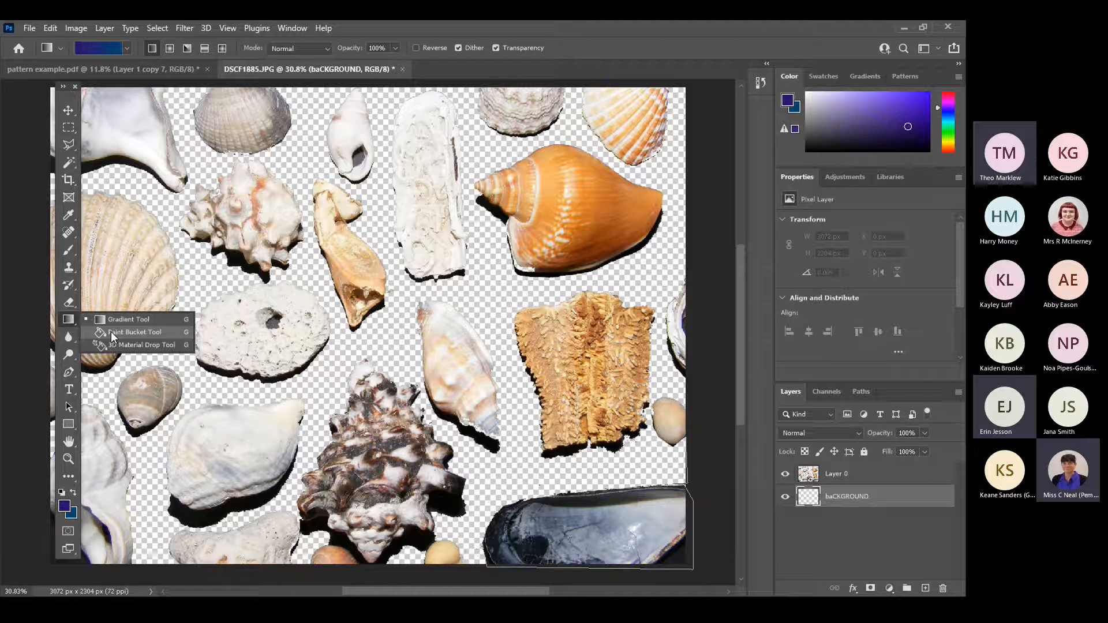
pyautogui.click(111, 331)
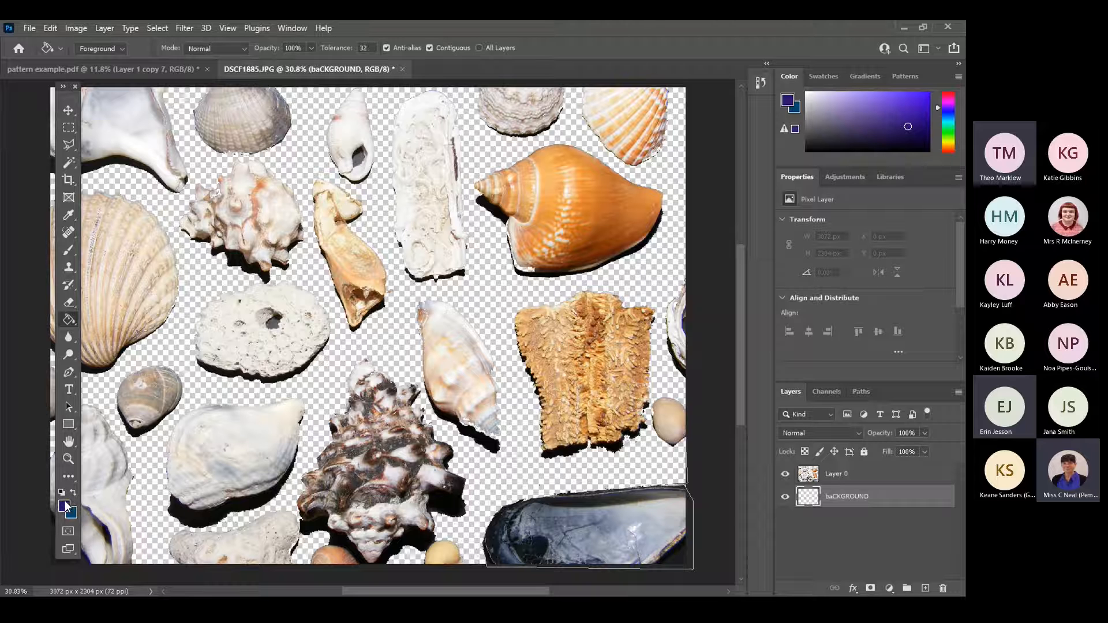
pyautogui.click(315, 381)
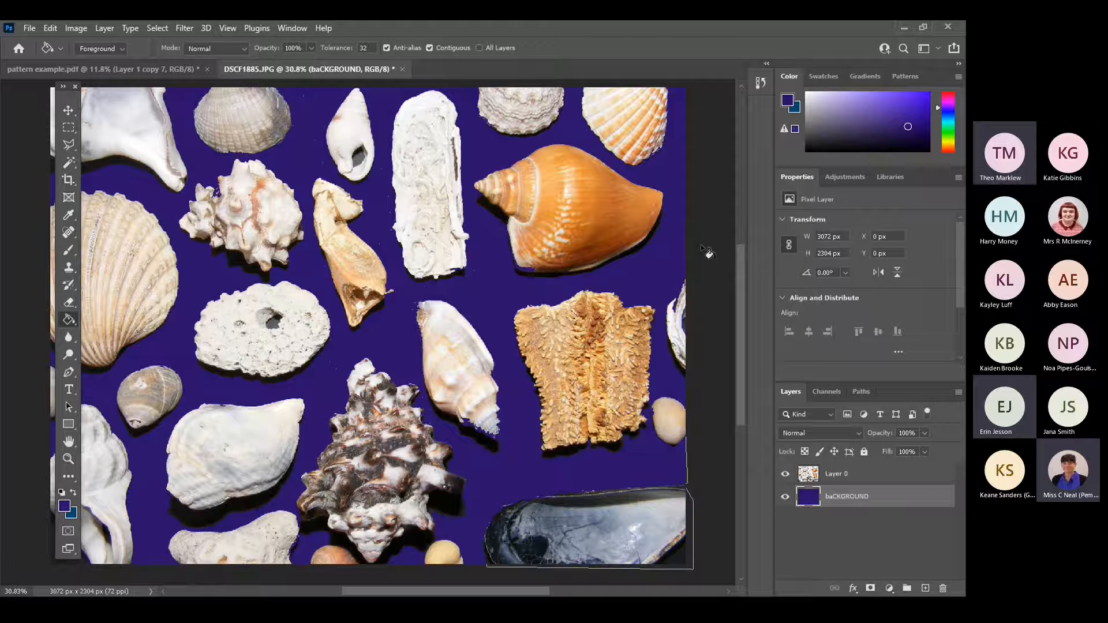
# Undo the Paint Bucket fill and apply a dark purple-to-blue linear gradient across the baCKGROUND layer with the Gradient Tool.
pyautogui.hotkey('ctrl', 'z')
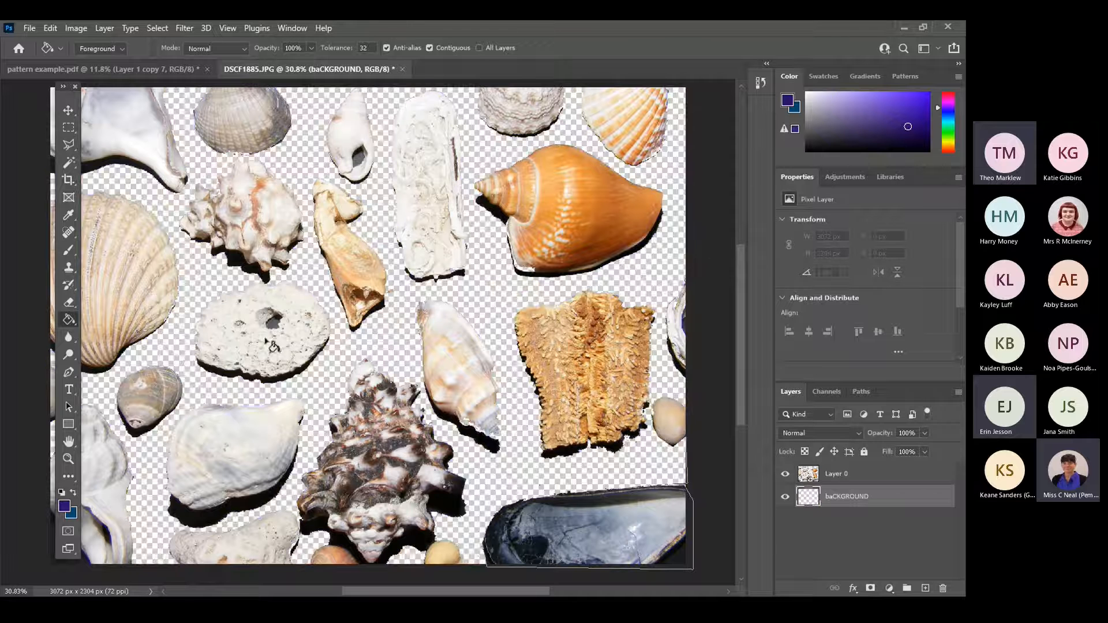
pyautogui.rightClick(69, 319)
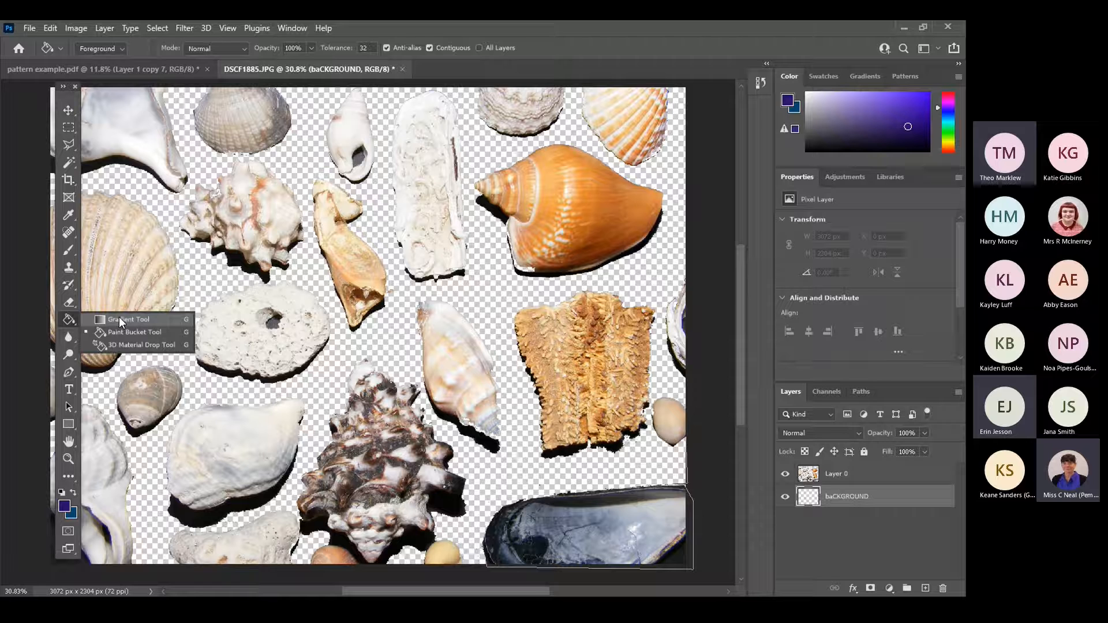
pyautogui.click(118, 319)
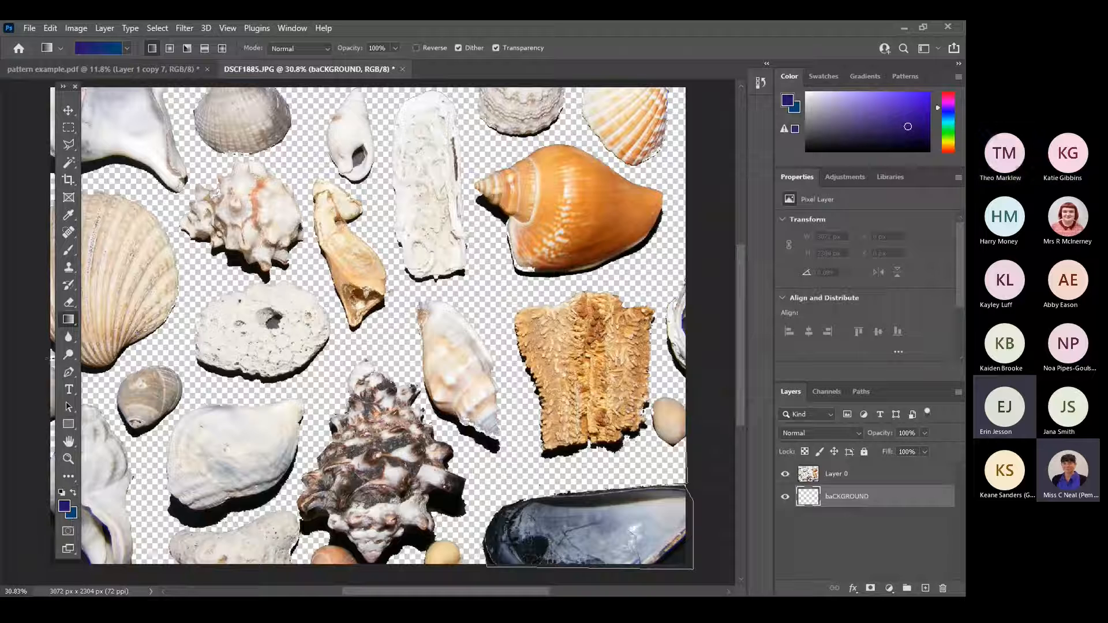
pyautogui.moveTo(51, 358); pyautogui.dragTo(693, 269)
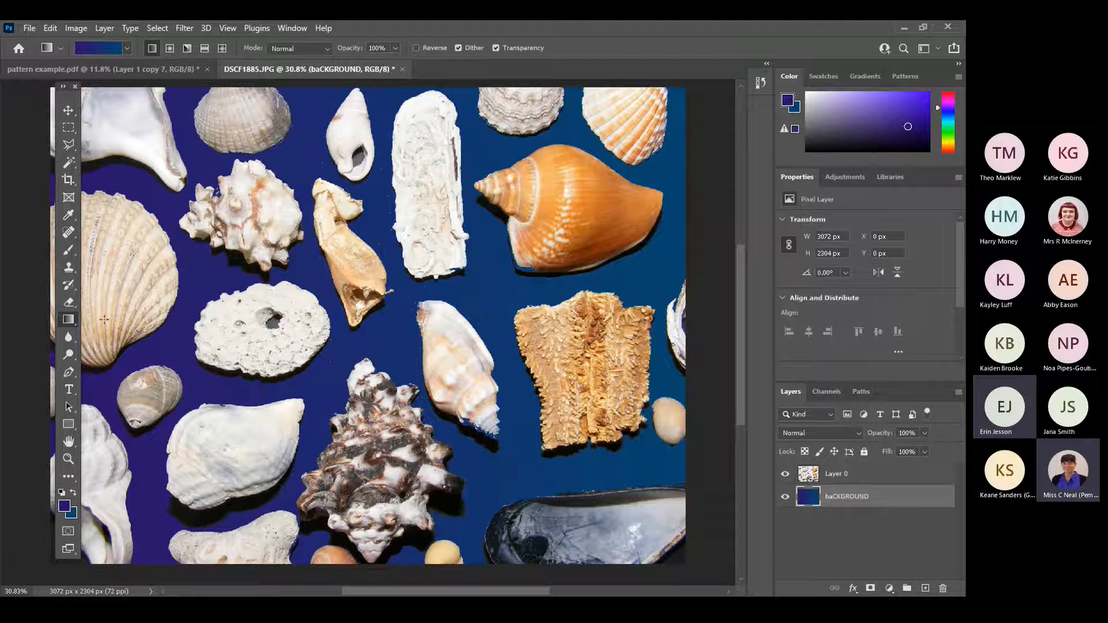
# Set the foreground to light purple and the background to light blue, and apply the gradient diagonally from the photo's upper-right to its lower-left corner.
pyautogui.click(844, 102)
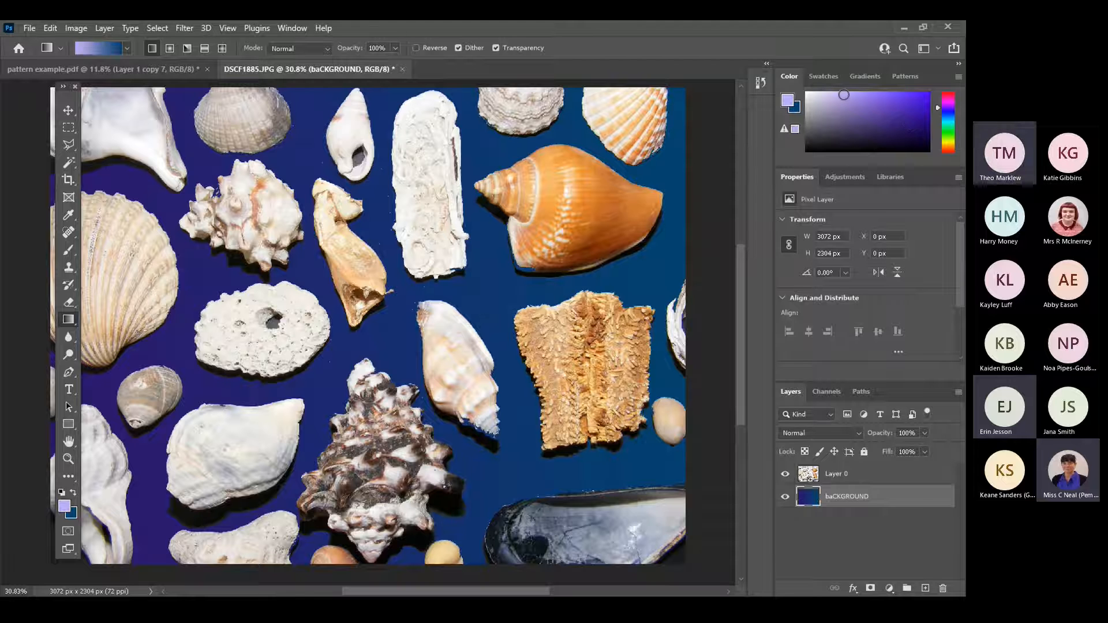
pyautogui.click(797, 110)
pyautogui.click(878, 96)
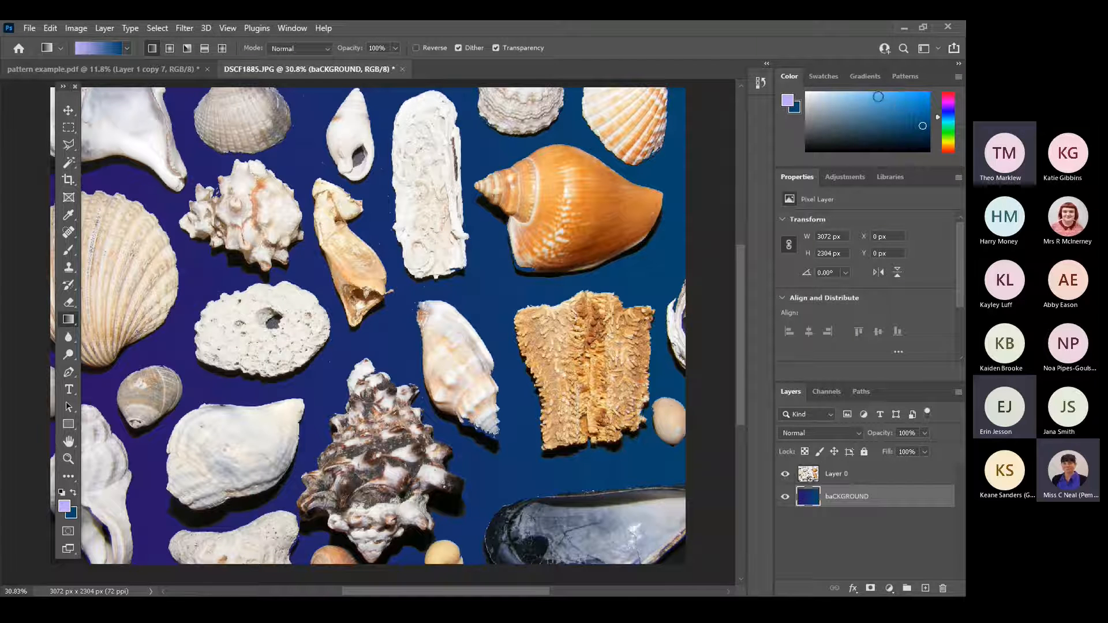
pyautogui.moveTo(91, 173); pyautogui.dragTo(608, 536)
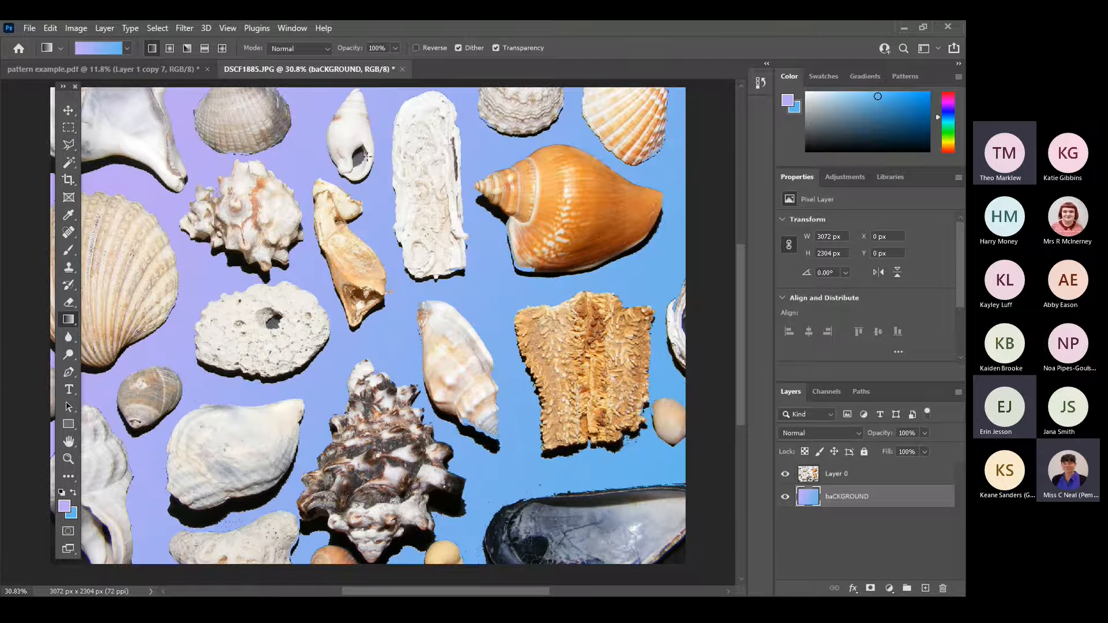
pyautogui.moveTo(314, 90); pyautogui.dragTo(353, 561)
pyautogui.moveTo(654, 109); pyautogui.dragTo(109, 579)
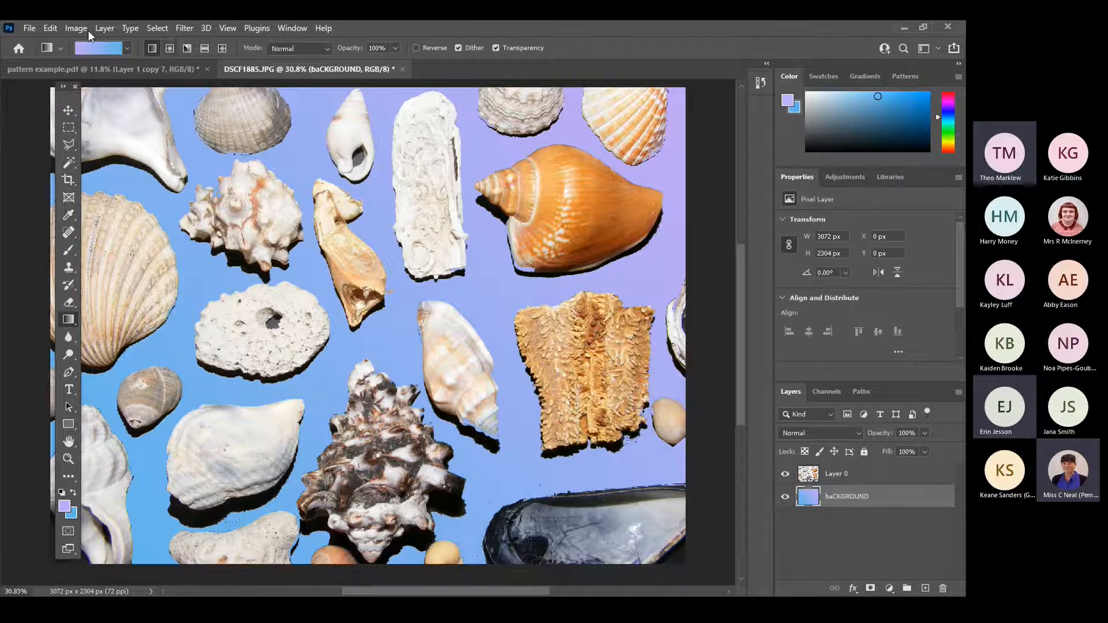
# Flatten the shells and gradient into a single layer and invert the image's colours.
pyautogui.click(957, 394)
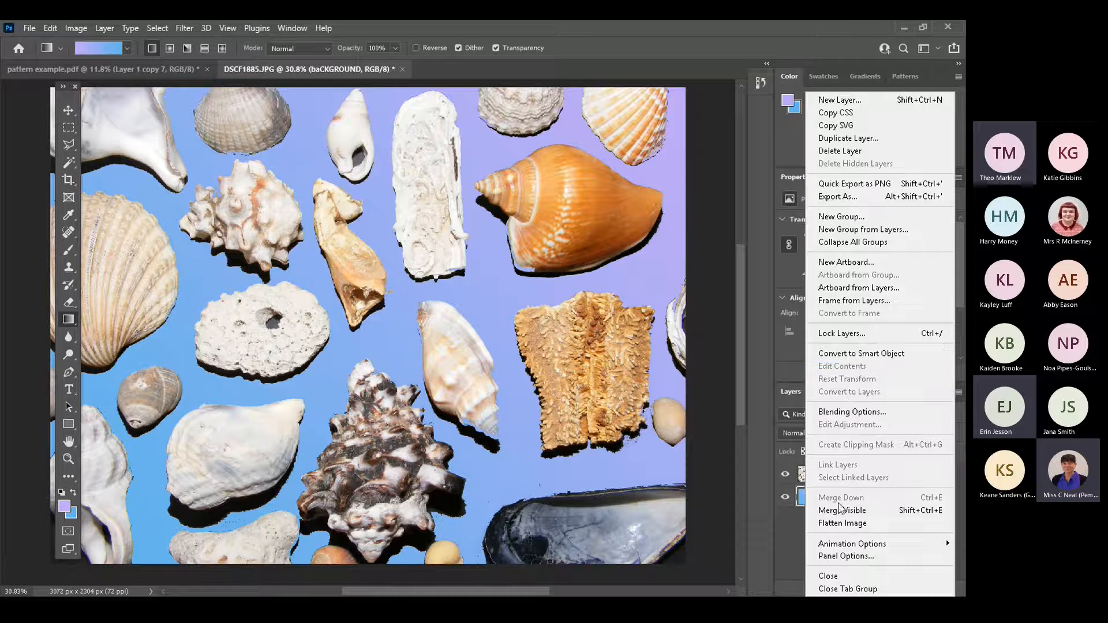
pyautogui.click(840, 524)
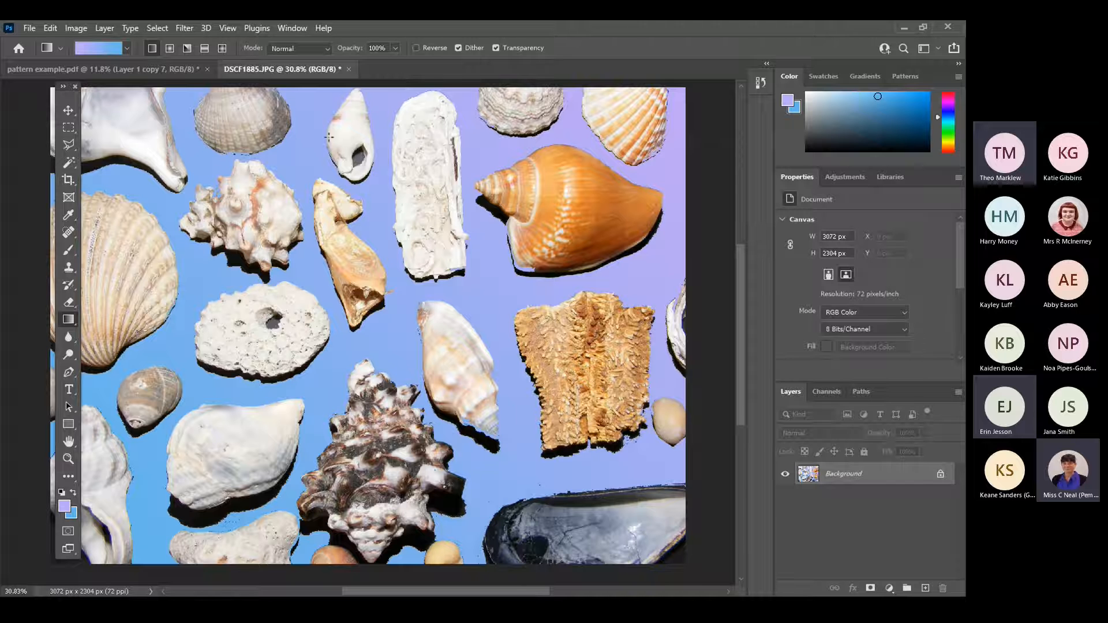
pyautogui.click(81, 30)
pyautogui.moveTo(89, 67)
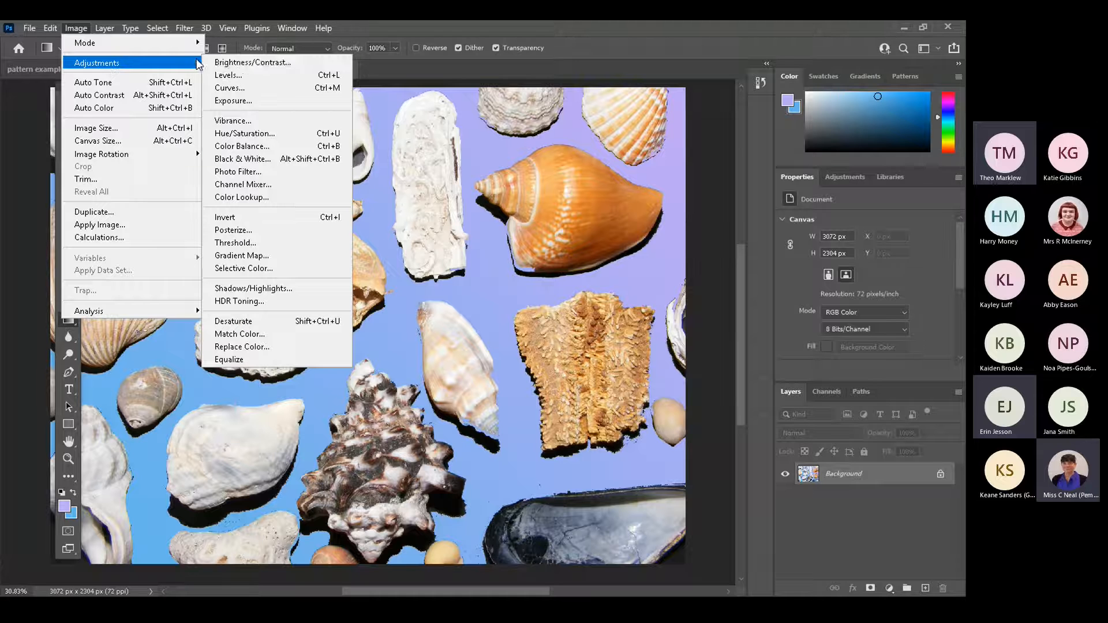
pyautogui.click(245, 223)
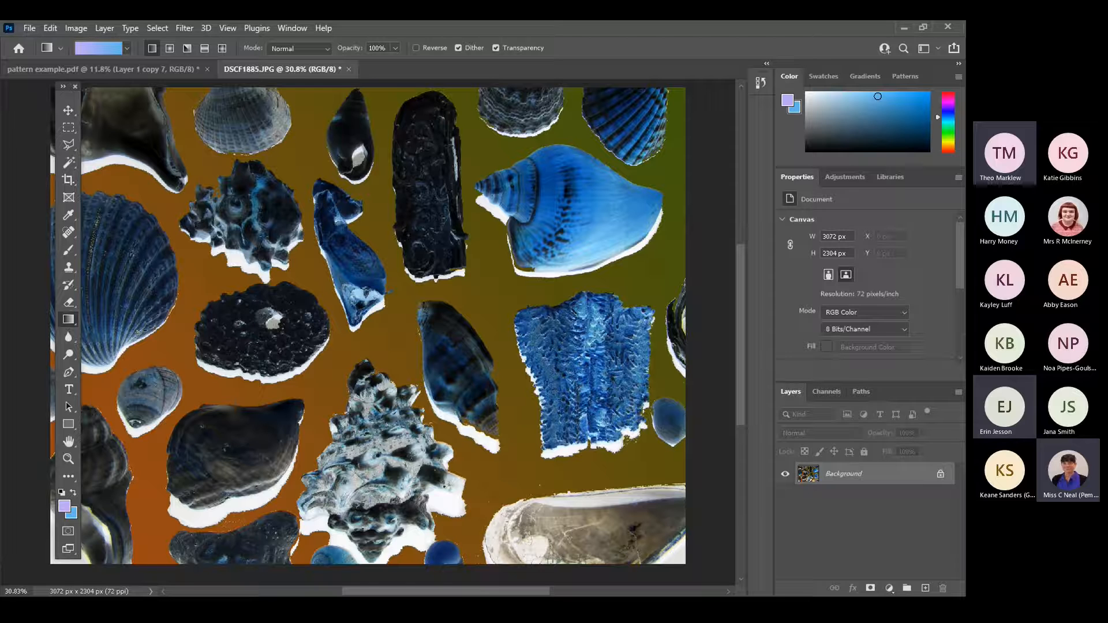
# Save the inverted shell image on the computer as a JPEG named one in the 1. Resources folder.
pyautogui.click(32, 25)
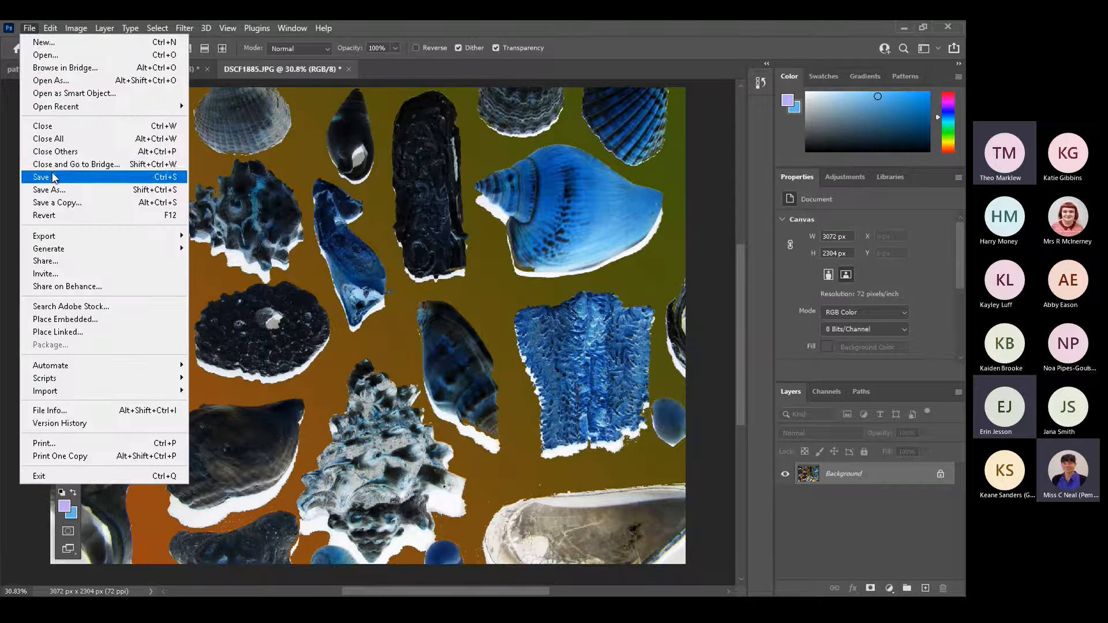
pyautogui.click(51, 190)
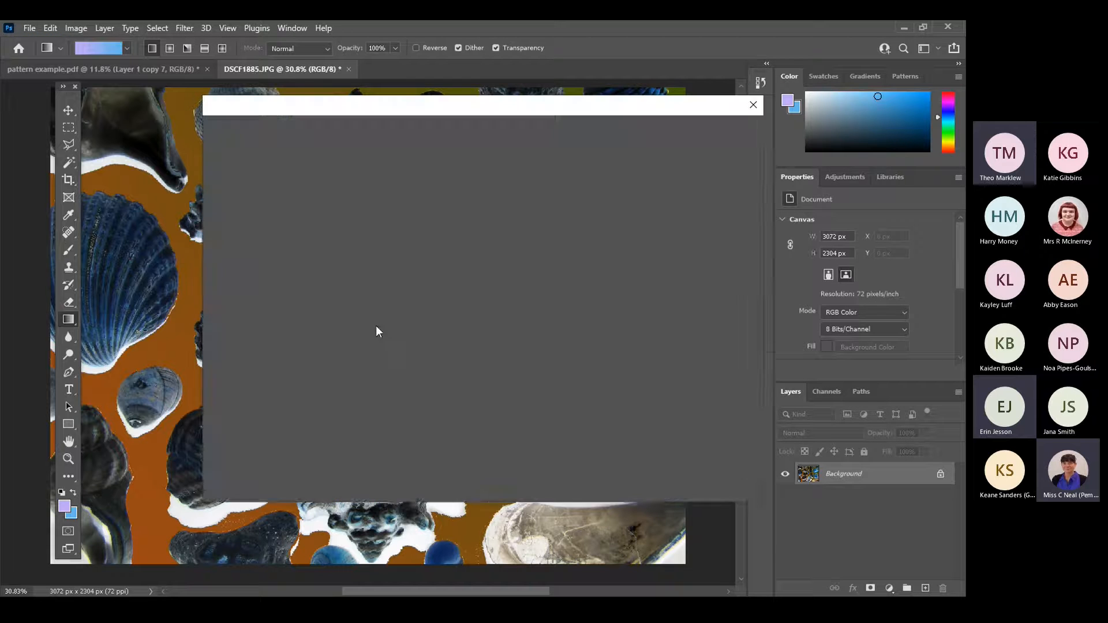
pyautogui.click(564, 432)
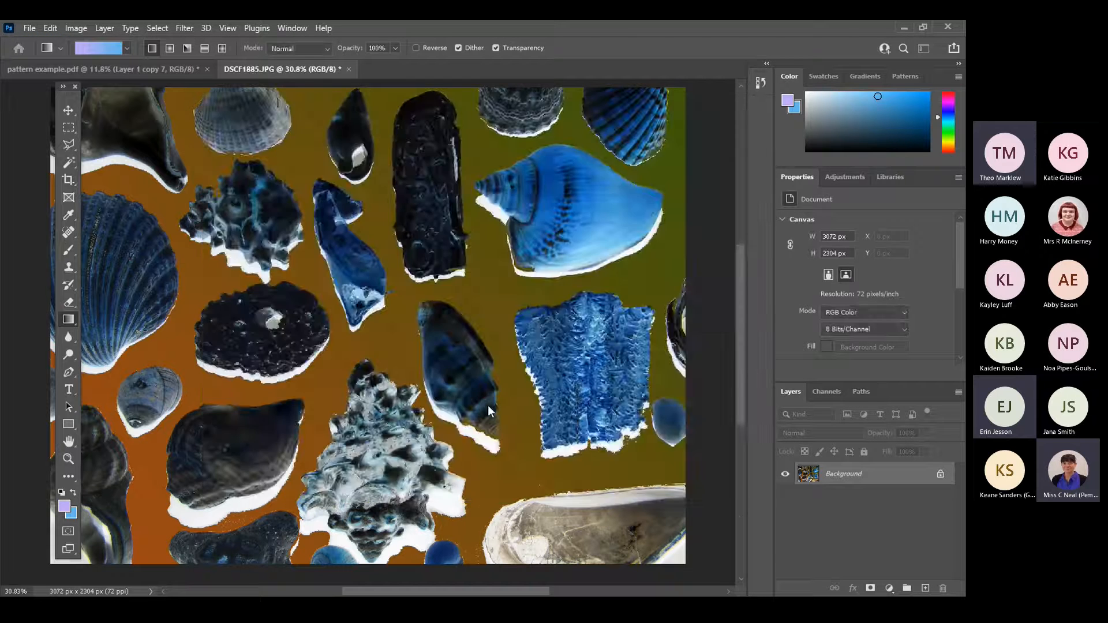
pyautogui.write('one')
pyautogui.click(529, 366)
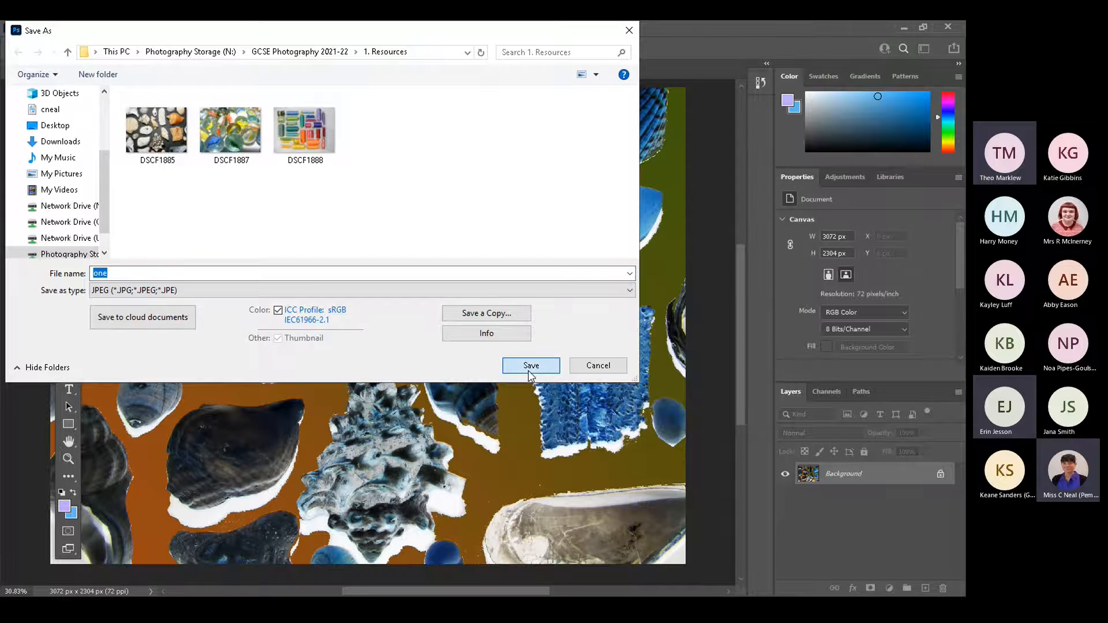
pyautogui.click(558, 157)
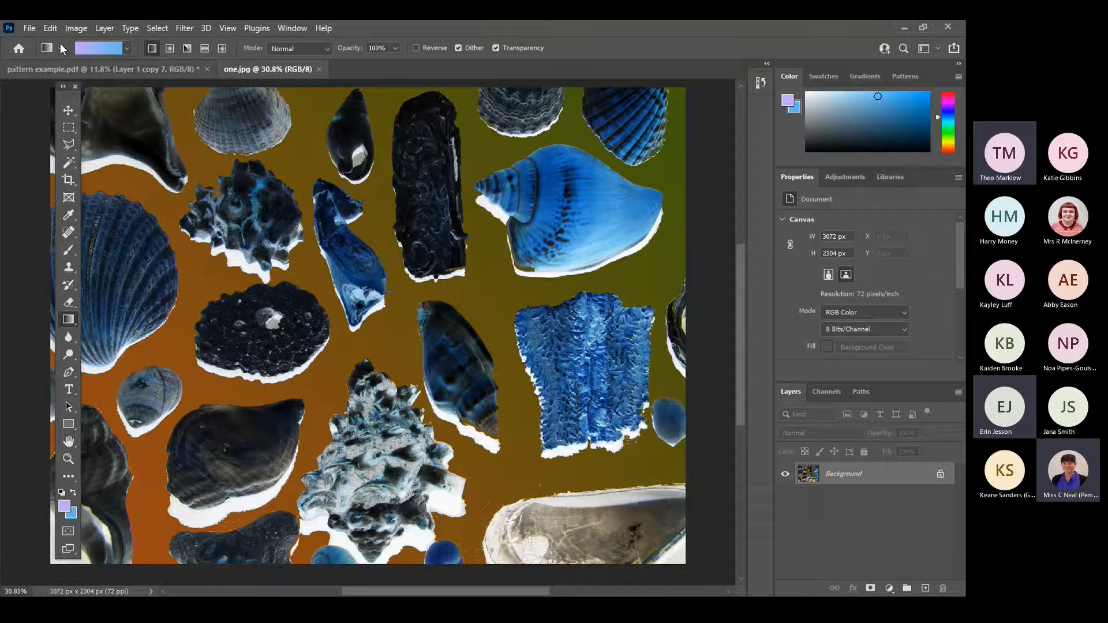
# Undo the colour inversion and save the image on the computer as a JPEG named two in the 1. Resources folder.
pyautogui.click(50, 28)
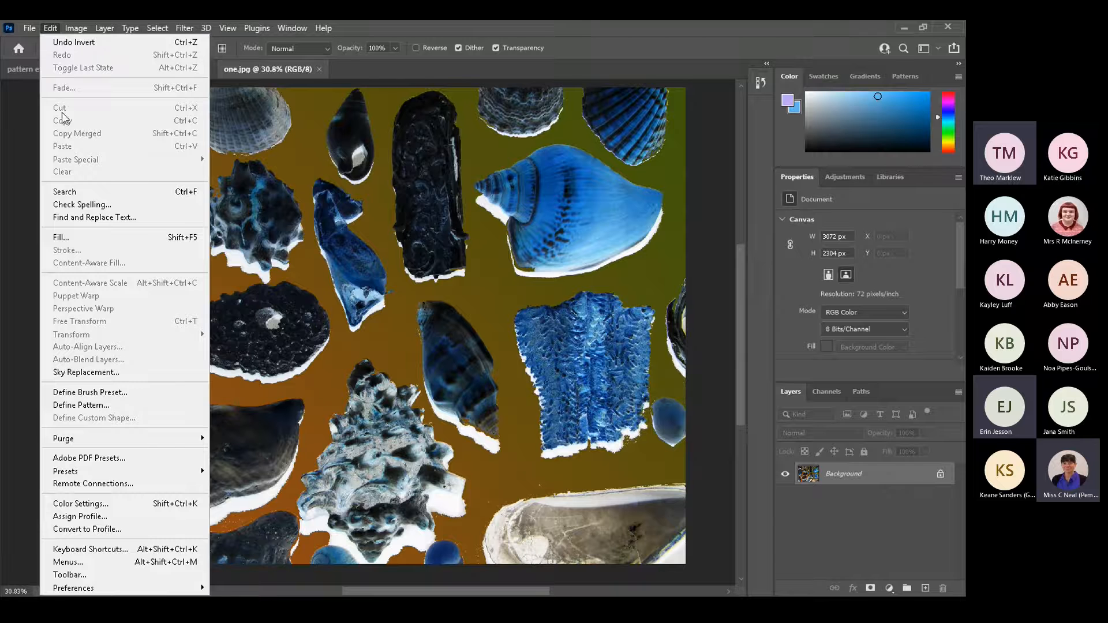
pyautogui.click(61, 43)
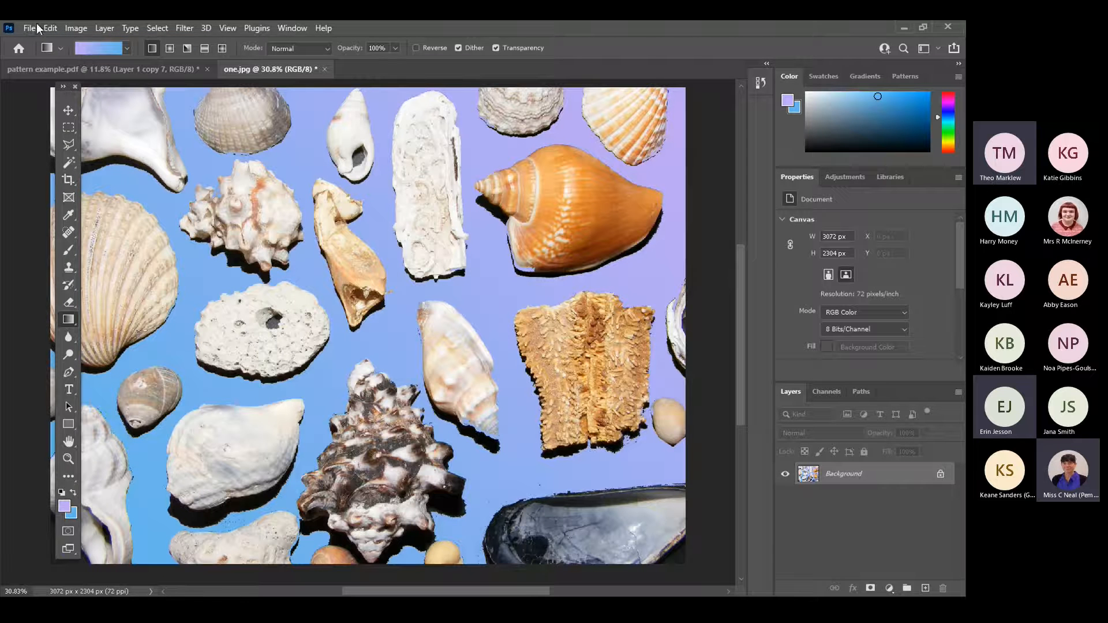
pyautogui.click(30, 28)
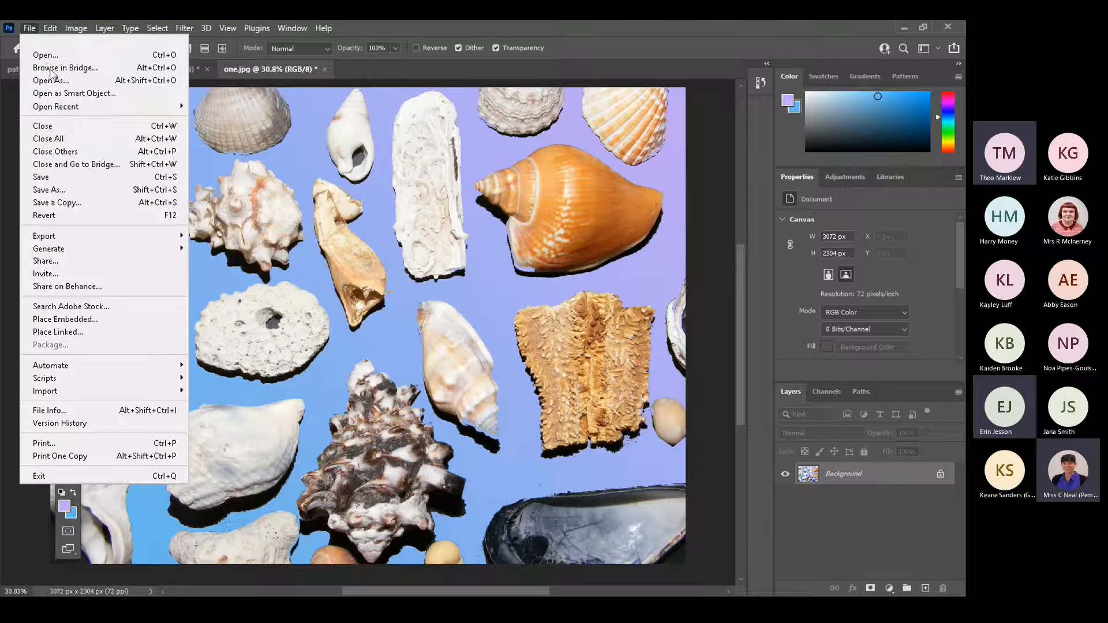
pyautogui.click(49, 189)
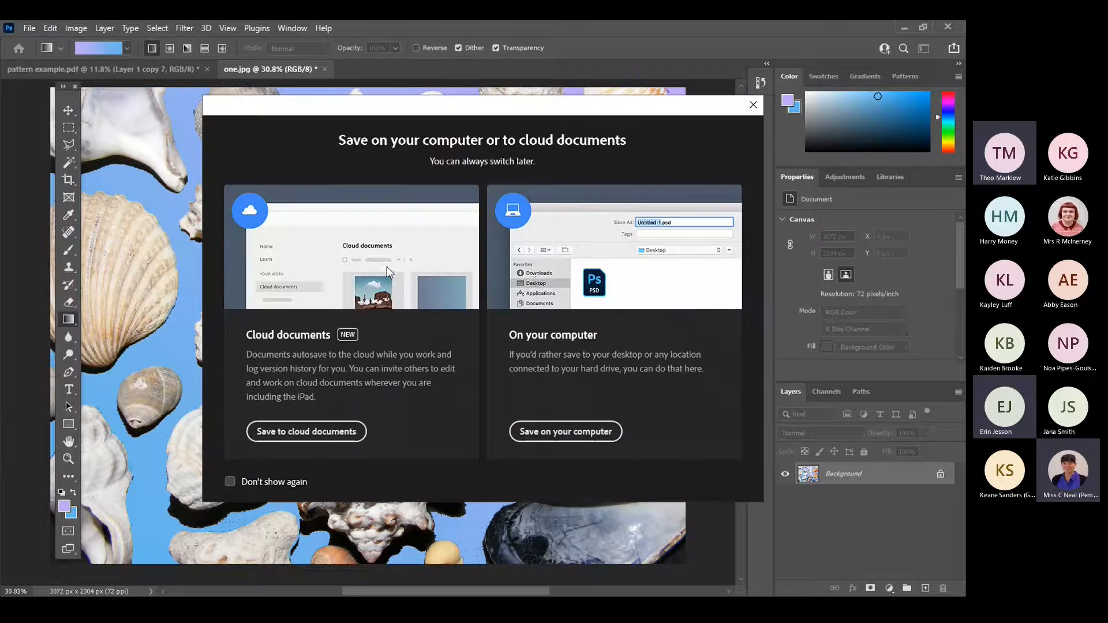
pyautogui.click(580, 432)
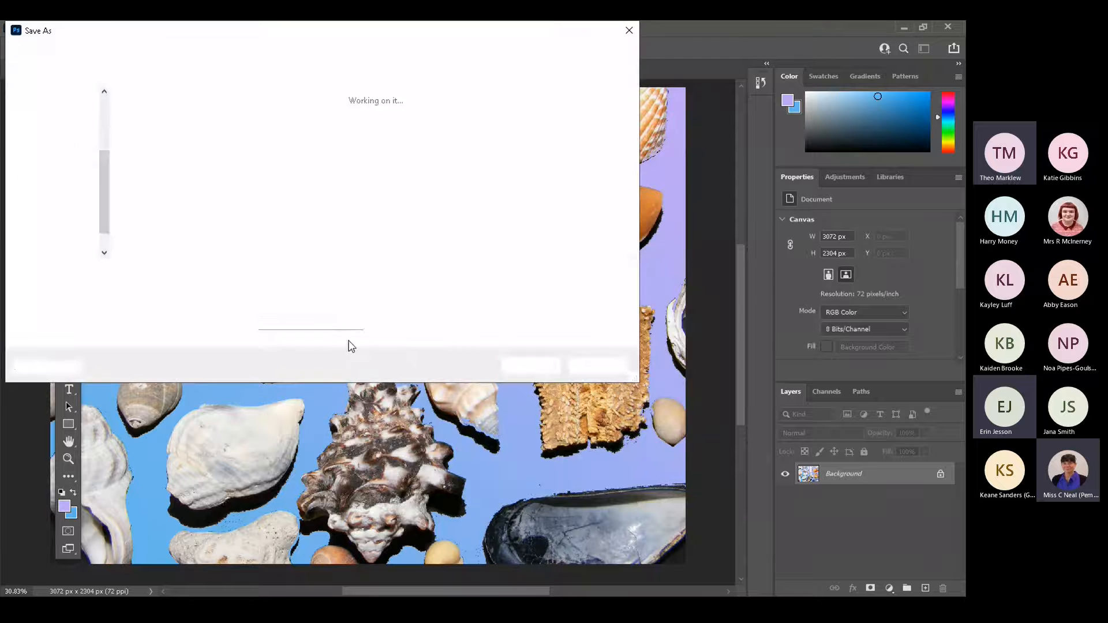
pyautogui.write('two')
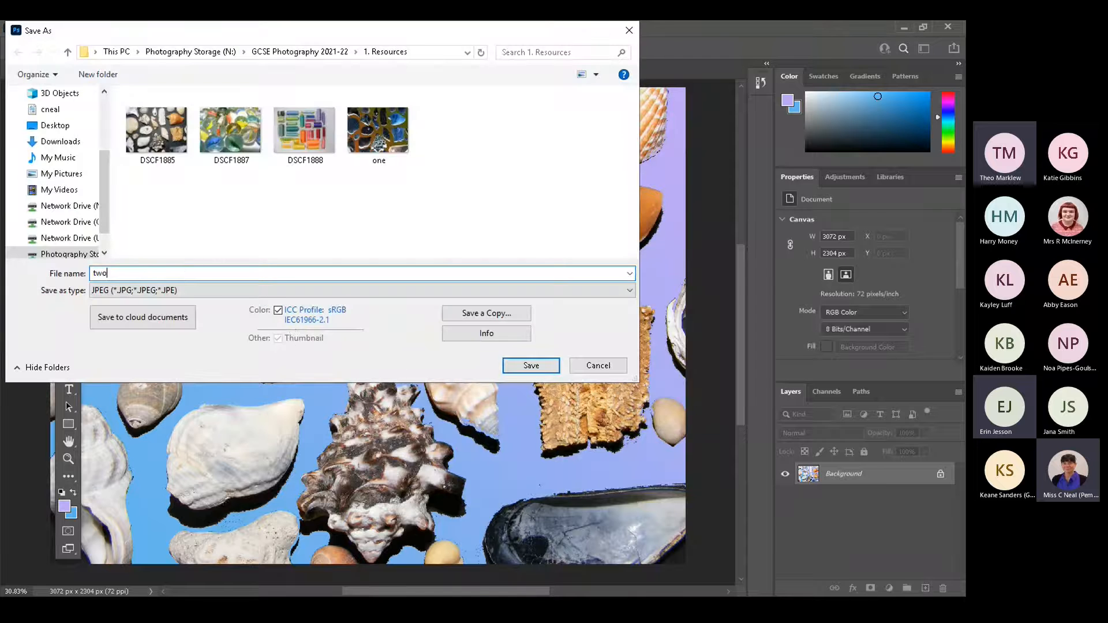
pyautogui.click(526, 366)
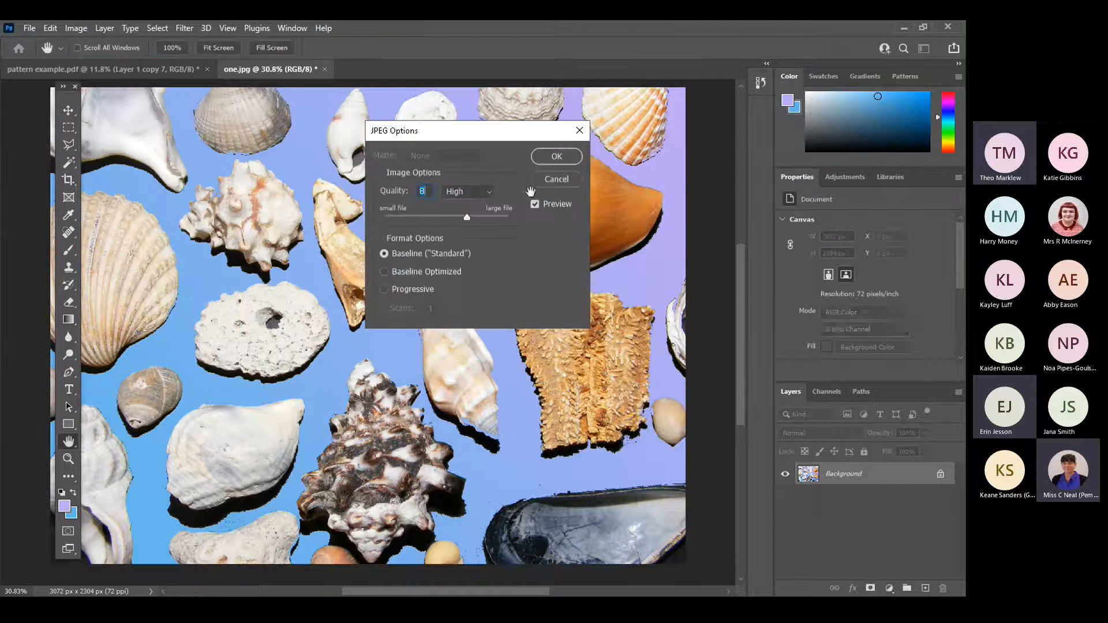
pyautogui.click(557, 156)
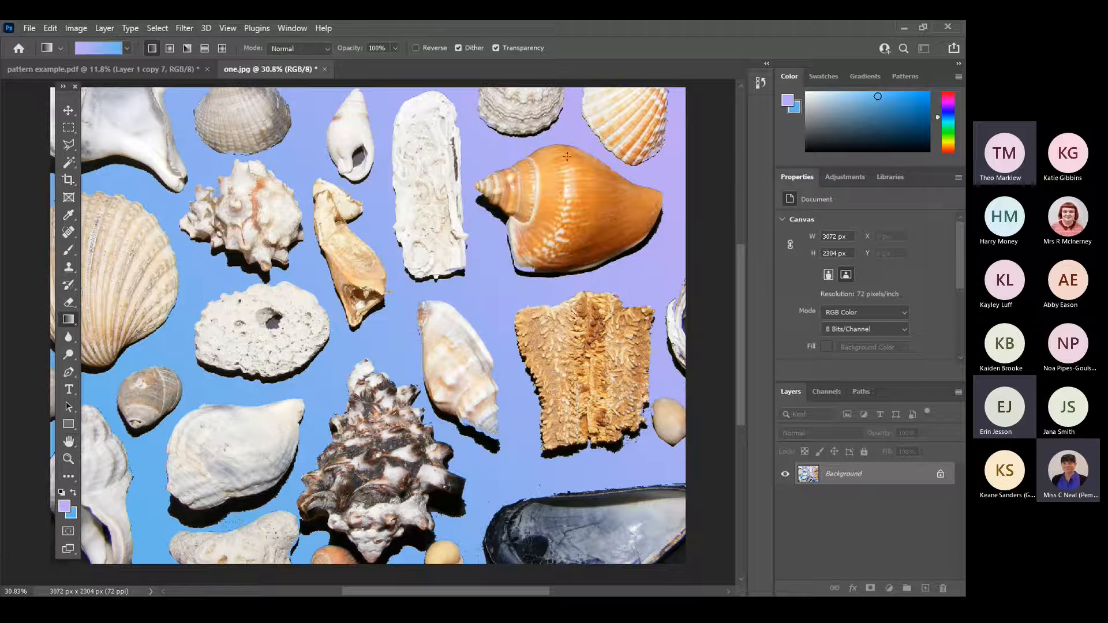
# Create a new document 21 cm wide and 30 cm high with a resolution of 150 pixels per centimetre.
pyautogui.click(29, 28)
pyautogui.click(35, 40)
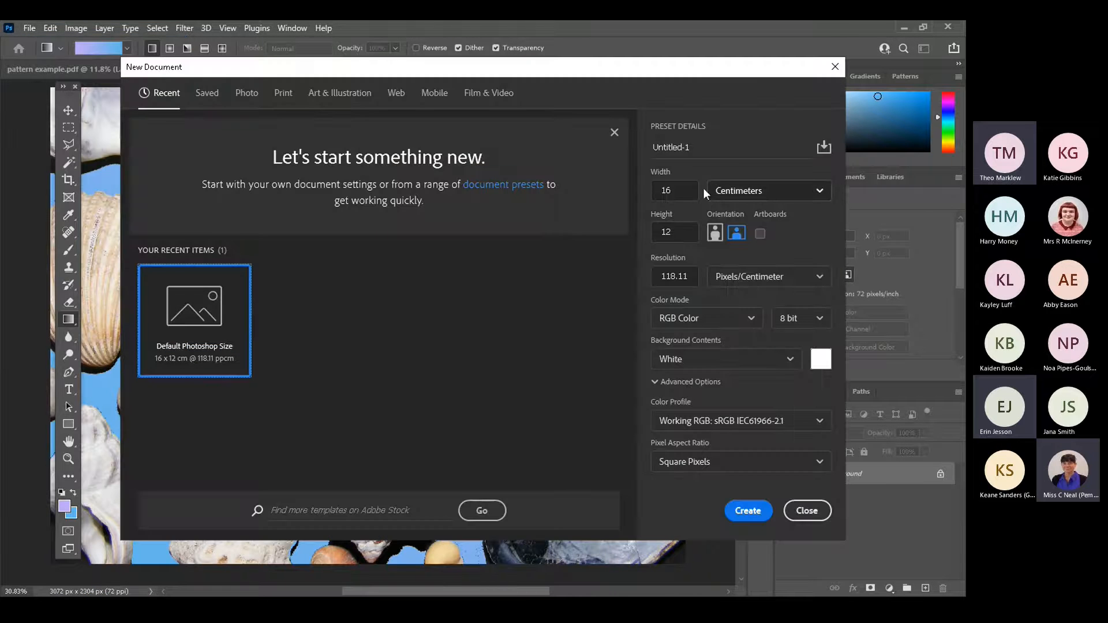
pyautogui.click(670, 191)
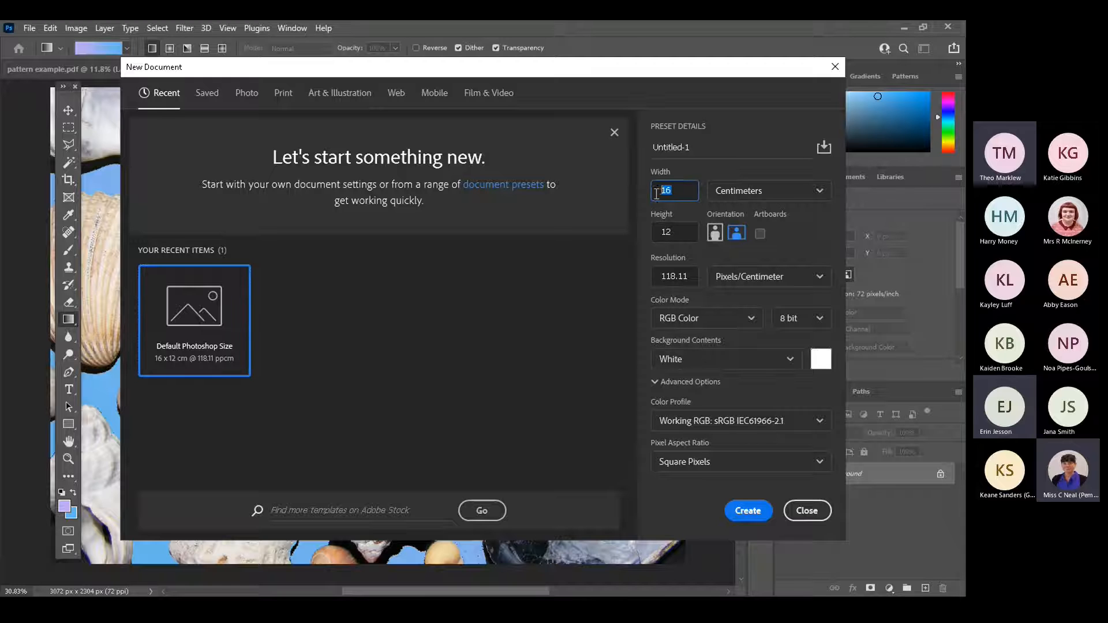
pyautogui.write('21')
pyautogui.click(664, 232)
pyautogui.write('30')
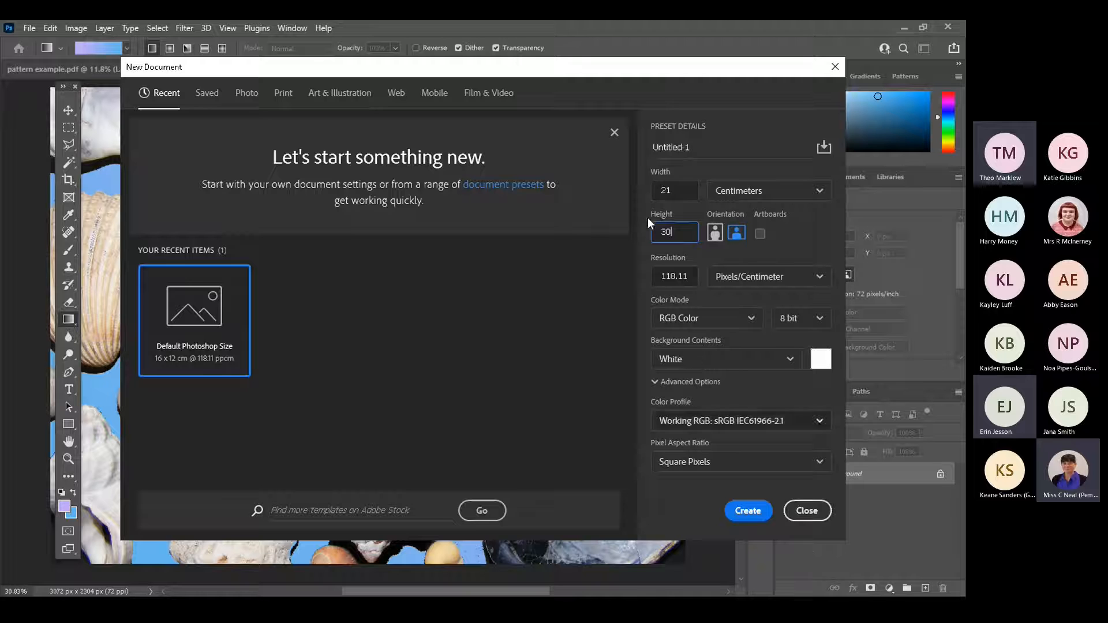
pyautogui.moveTo(687, 276); pyautogui.dragTo(659, 276)
pyautogui.write('150')
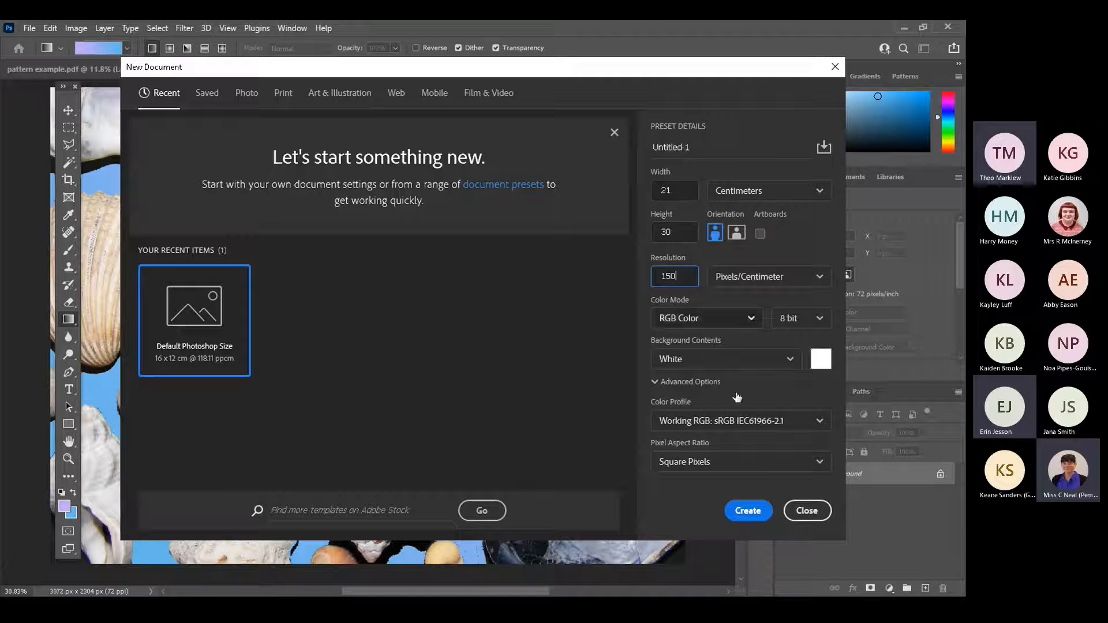
pyautogui.click(748, 512)
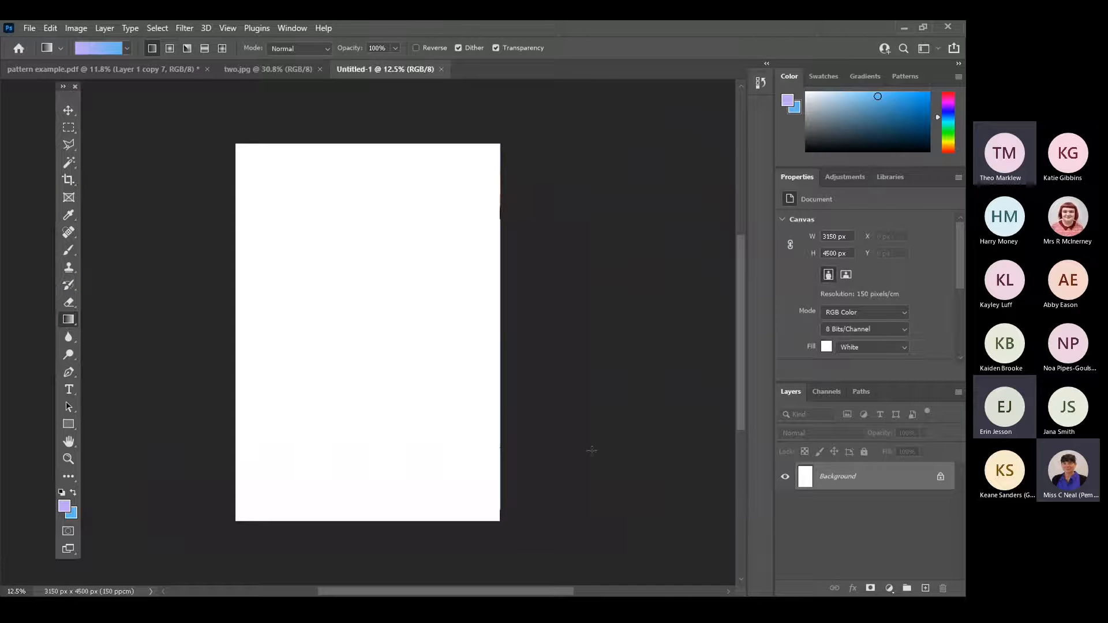
# Copy the entire canvas of two.jpg and return to the blank 21 × 30 cm document.
pyautogui.click(30, 28)
pyautogui.click(45, 55)
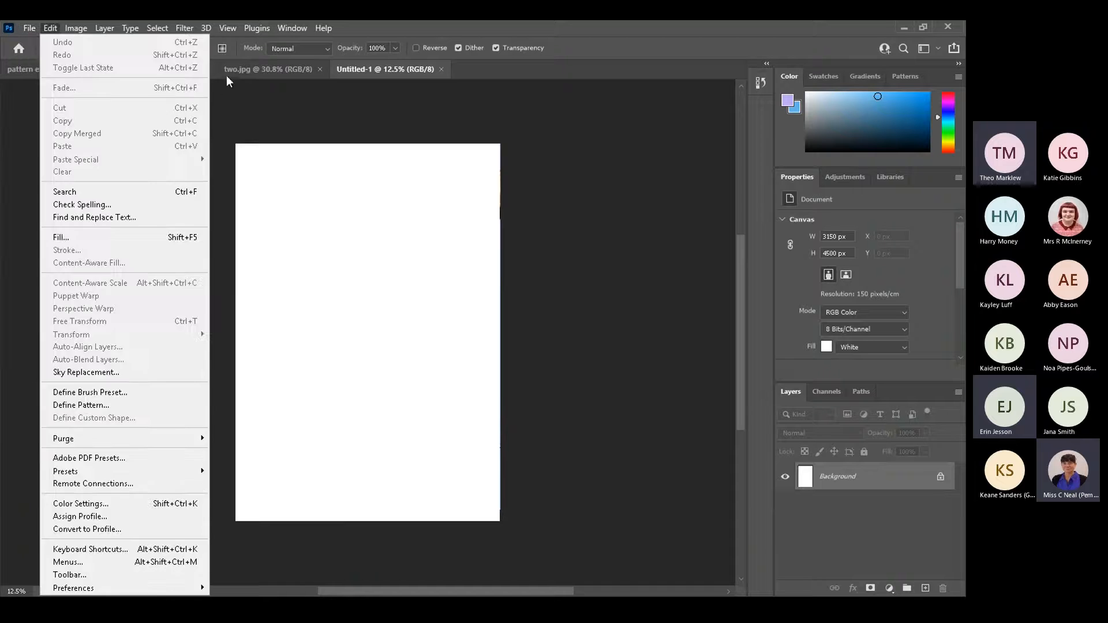
pyautogui.click(230, 68)
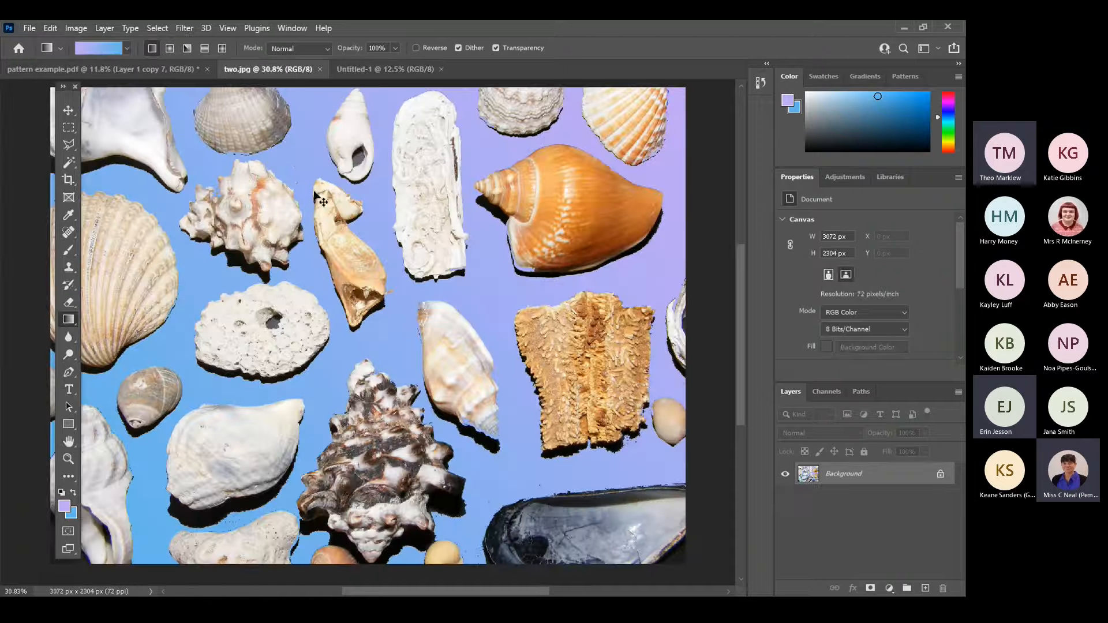
pyautogui.click(51, 28)
pyautogui.click(156, 26)
pyautogui.click(156, 26)
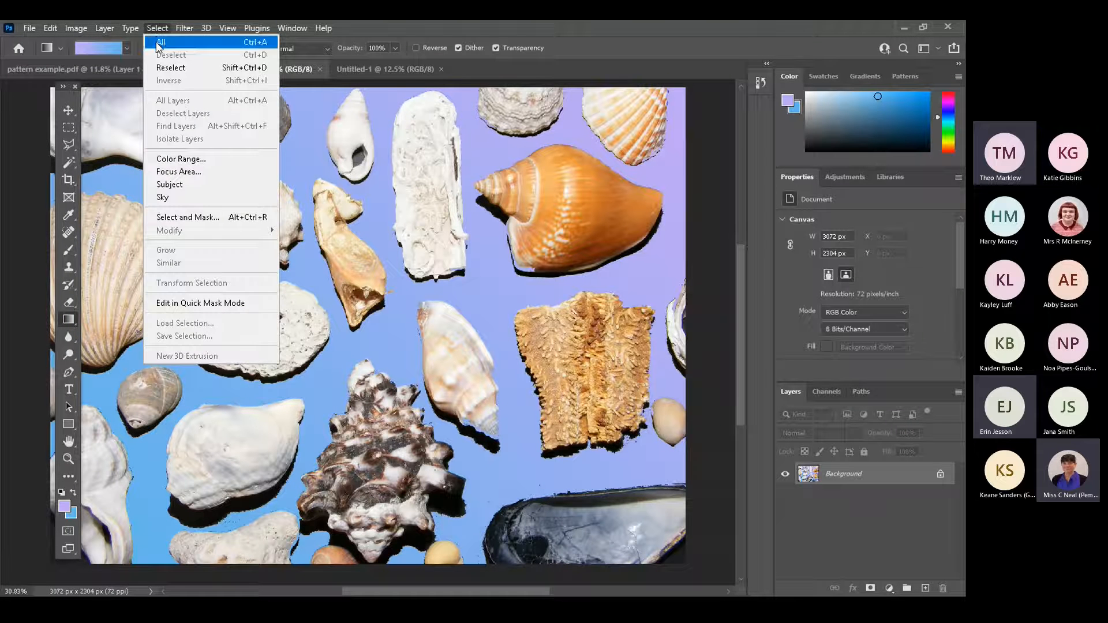
pyautogui.click(159, 43)
pyautogui.click(50, 27)
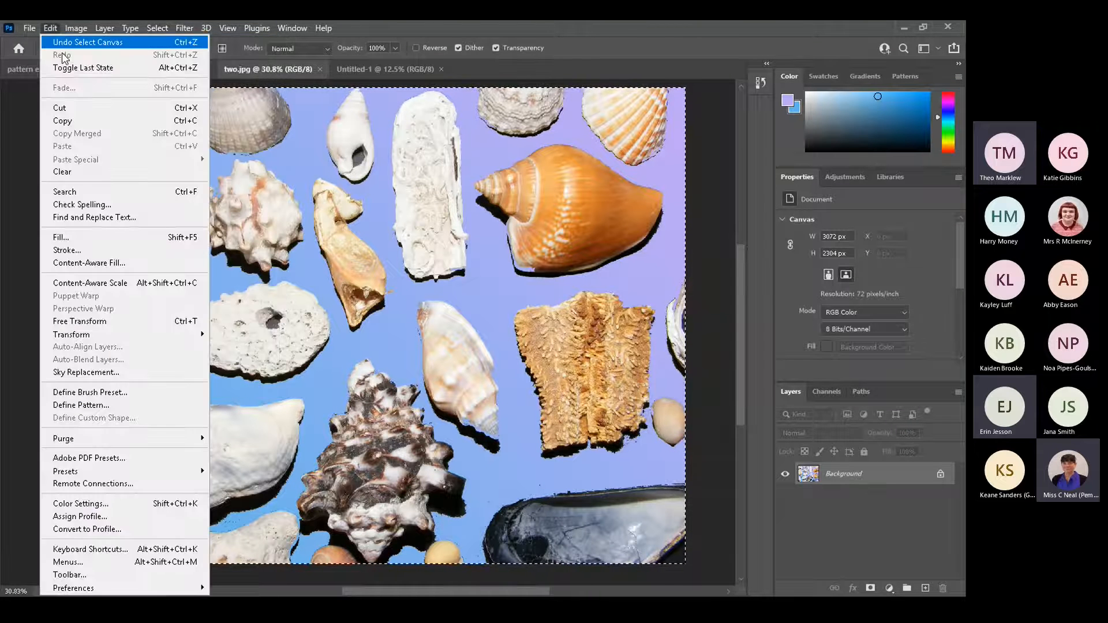
pyautogui.click(71, 121)
pyautogui.click(382, 67)
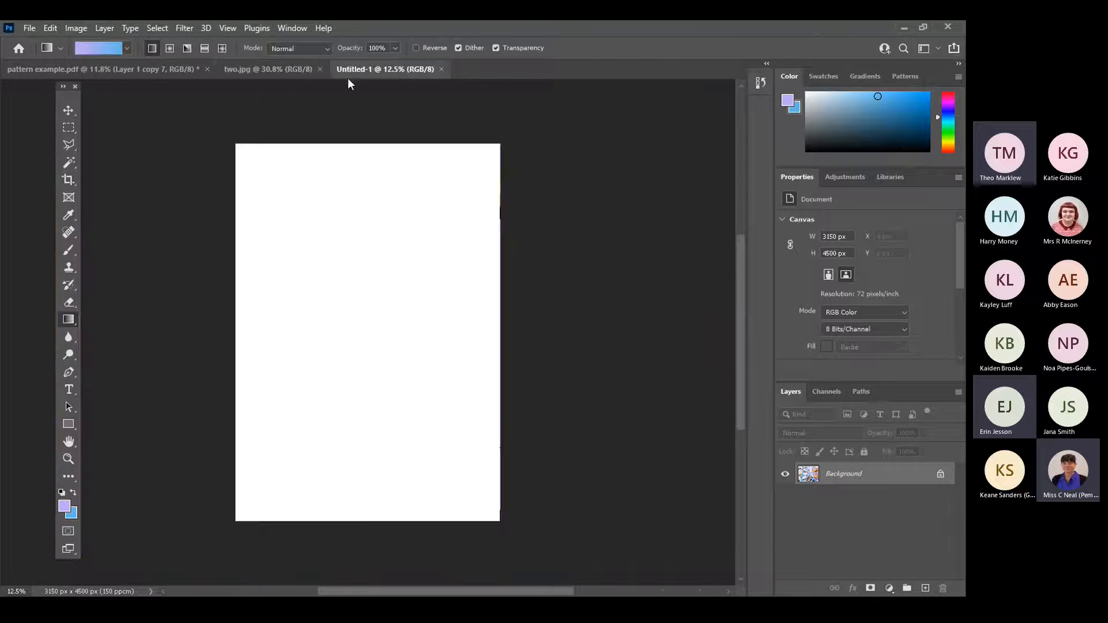
# Paste the copied shell image, scale it to about 785 × 589 px and fit it into the page's upper-left corner.
pyautogui.click(53, 26)
pyautogui.click(71, 144)
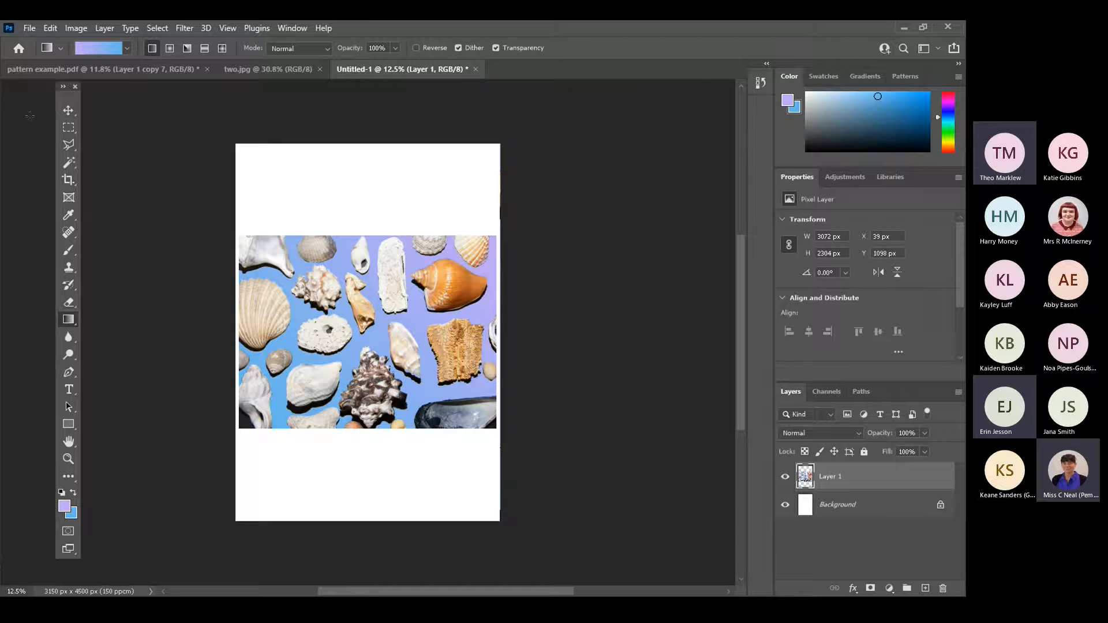
pyautogui.click(68, 111)
pyautogui.hotkey('ctrl', 't')
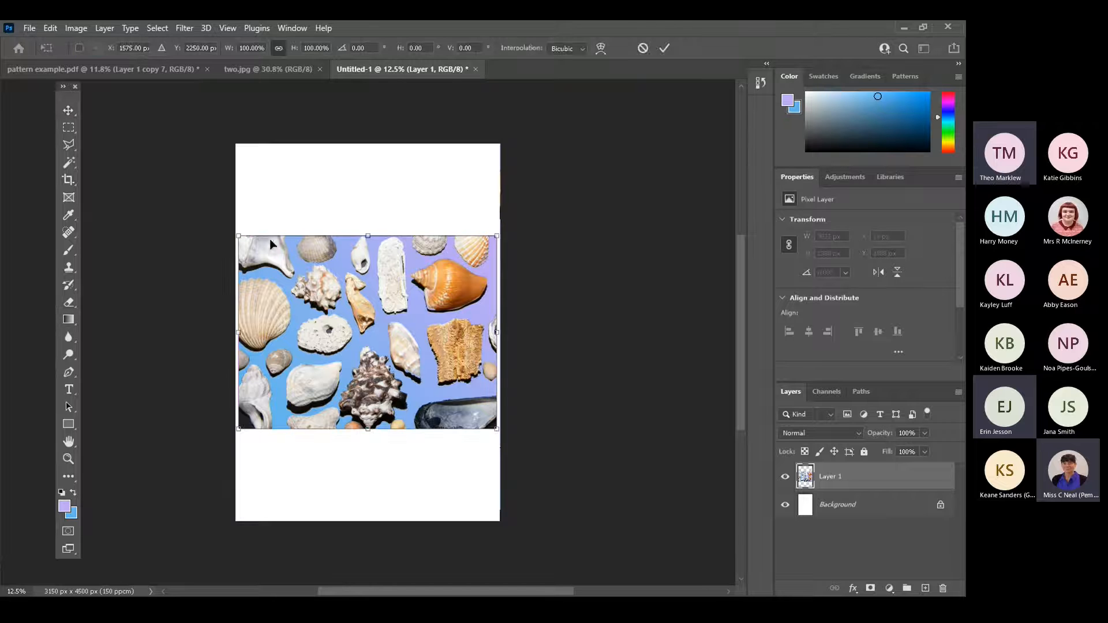
pyautogui.moveTo(249, 246); pyautogui.dragTo(262, 169)
pyautogui.press('Return')
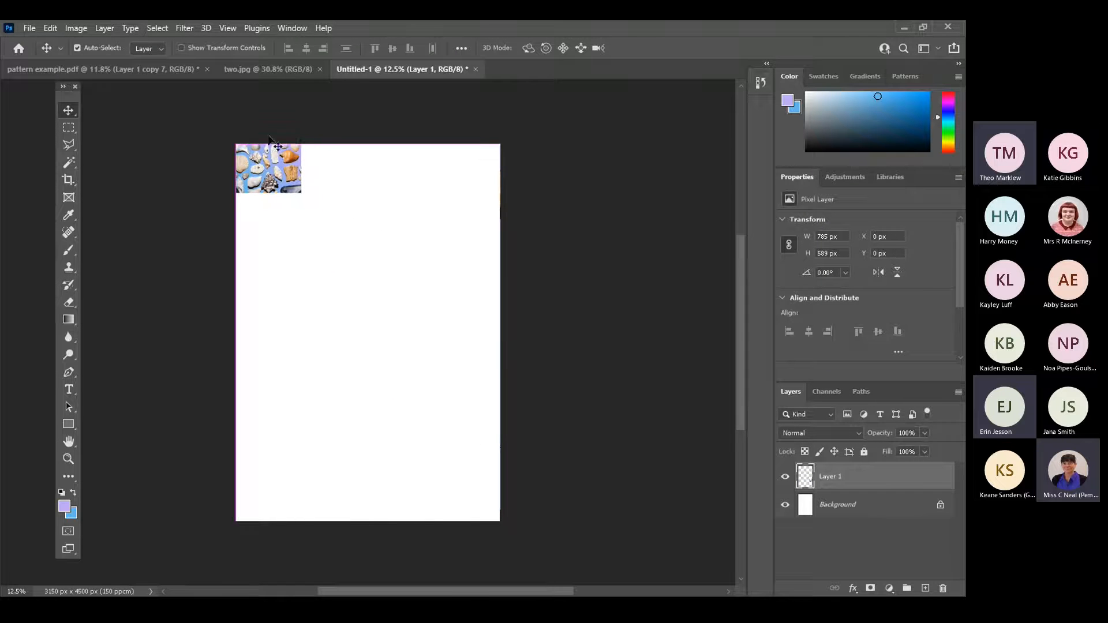
# Show the rulers and place a horizontal guide along the lower edge of the shell tile.
pyautogui.click(293, 26)
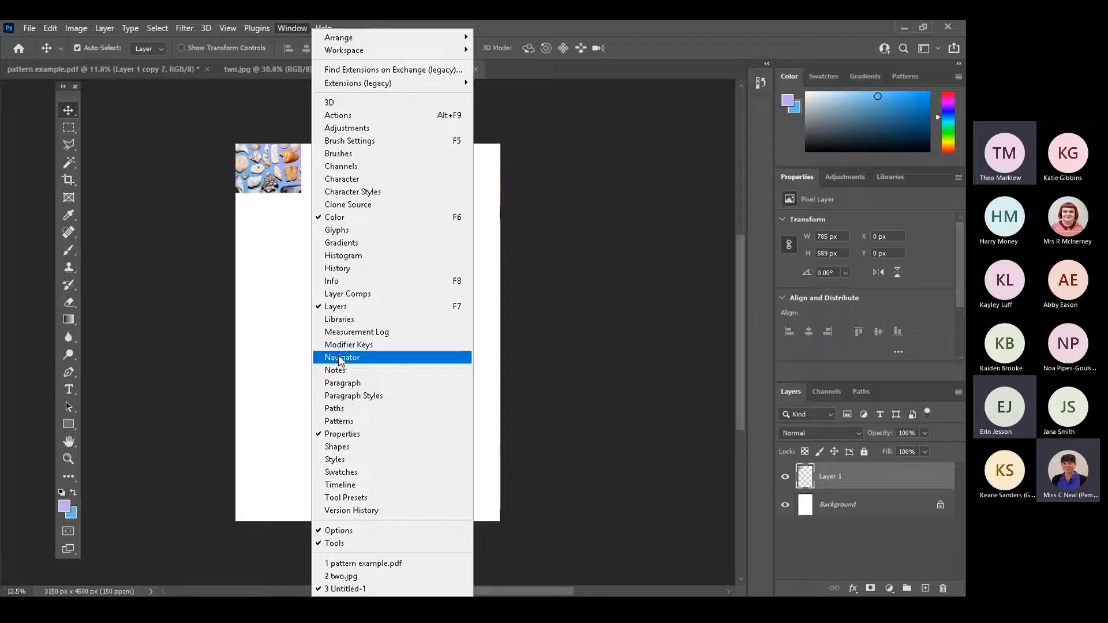
pyautogui.click(267, 21)
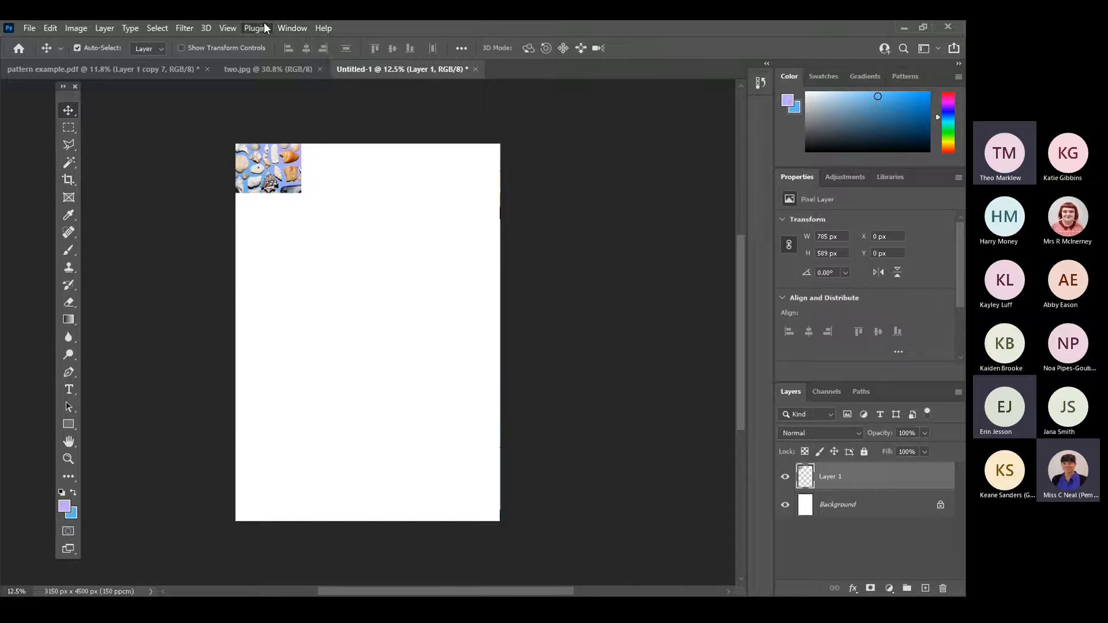
pyautogui.click(227, 28)
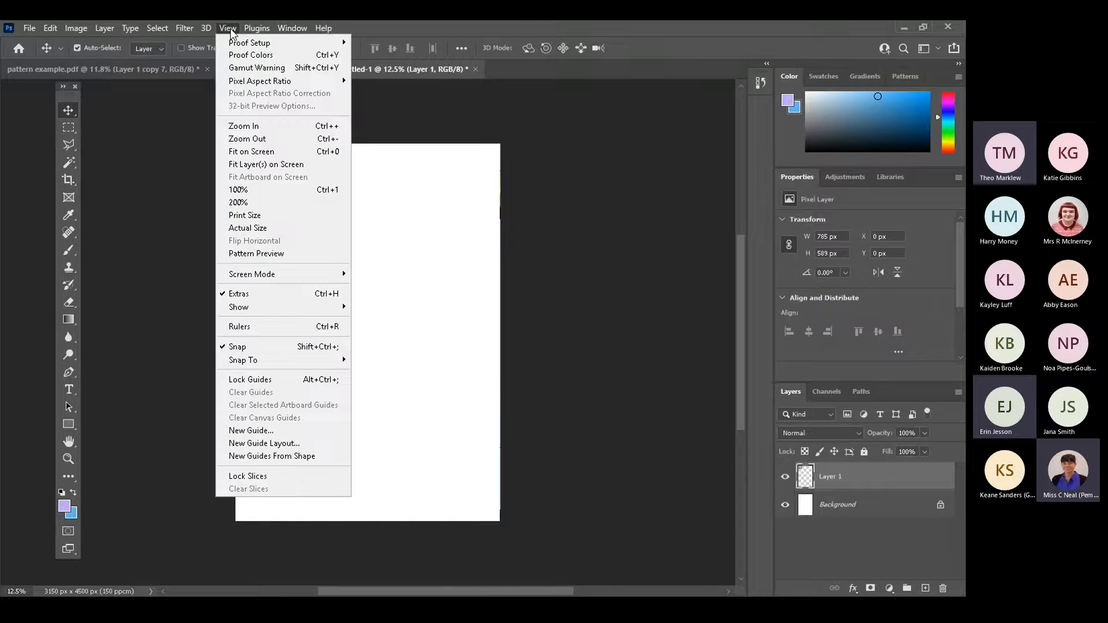
pyautogui.click(239, 327)
pyautogui.click(228, 29)
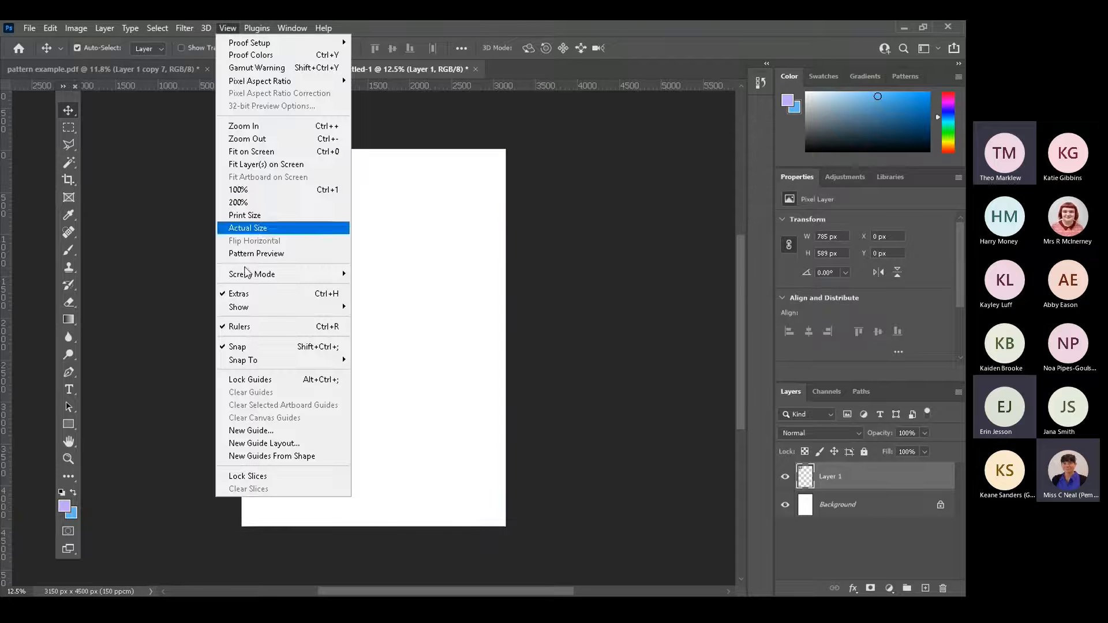
pyautogui.click(247, 348)
pyautogui.moveTo(339, 84); pyautogui.dragTo(324, 198)
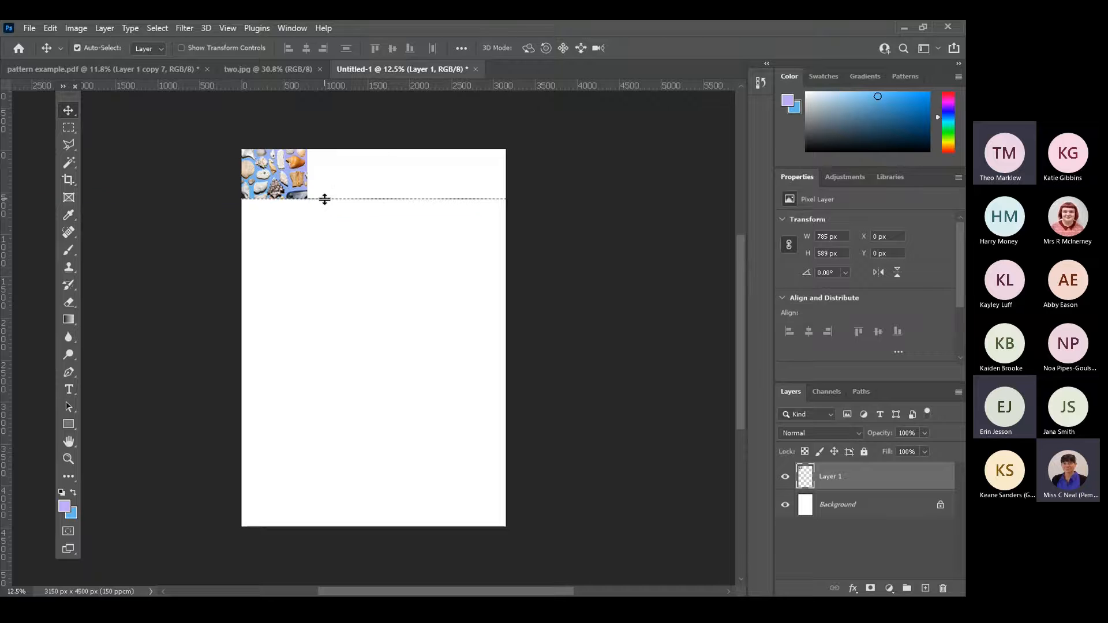
# Open the inverted shell image one.jpg and select its entire canvas for copying.
pyautogui.click(238, 71)
pyautogui.click(31, 27)
pyautogui.click(69, 67)
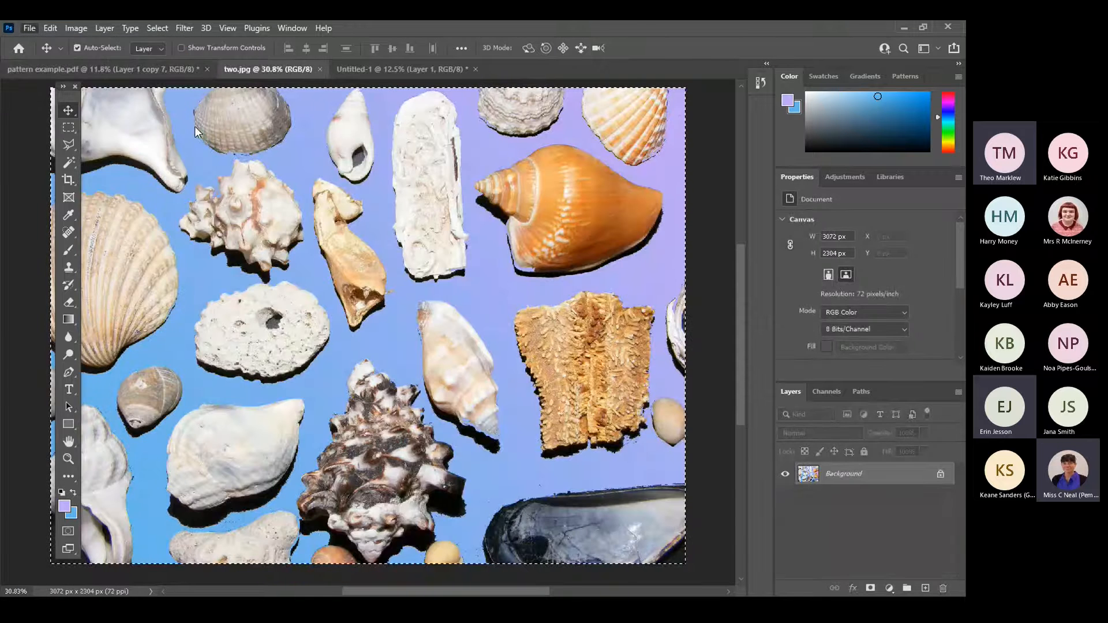
pyautogui.click(586, 136)
pyautogui.click(527, 343)
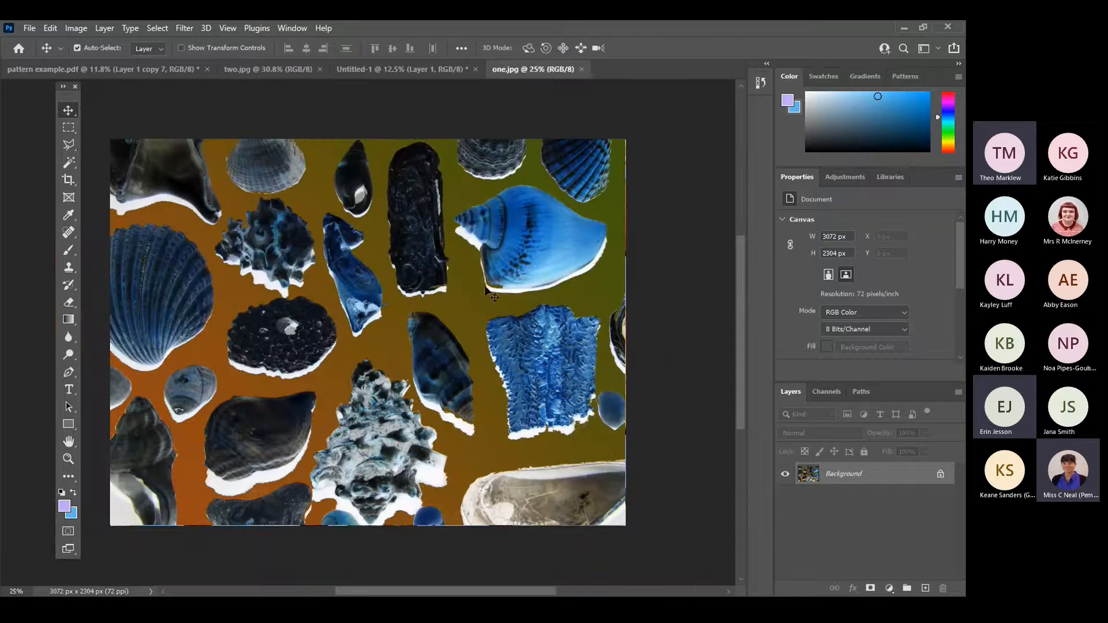
pyautogui.hotkey('ctrl', 'a')
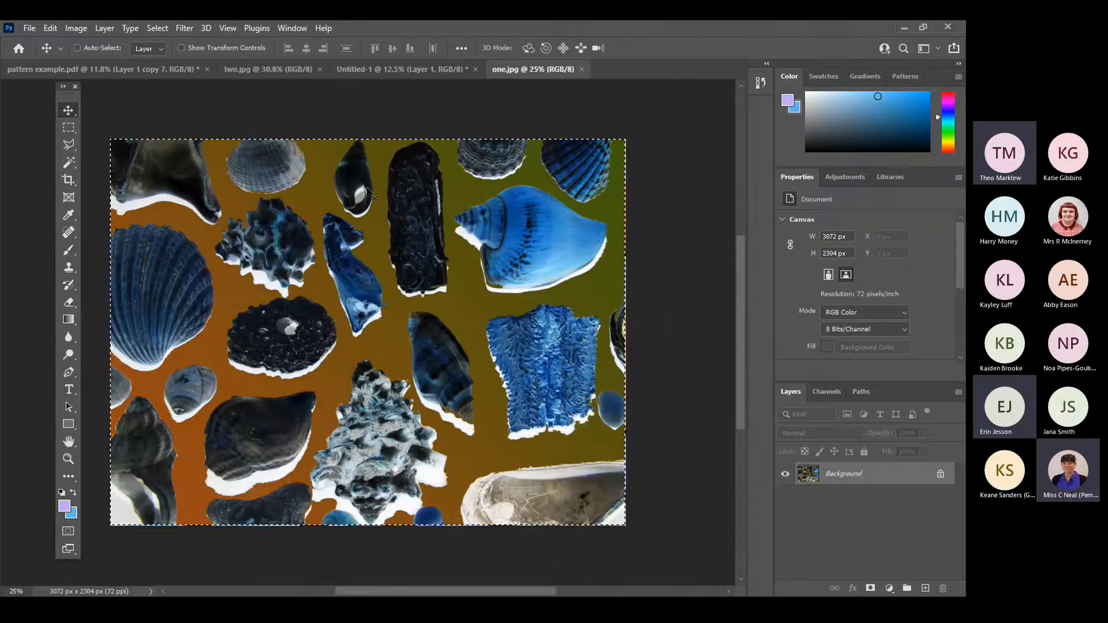
# Add the inverted image to the 21 × 30 cm document, scaled to about 773 × 580 px beside the first tile.
pyautogui.moveTo(346, 63); pyautogui.dragTo(392, 267)
pyautogui.hotkey('ctrl', 't')
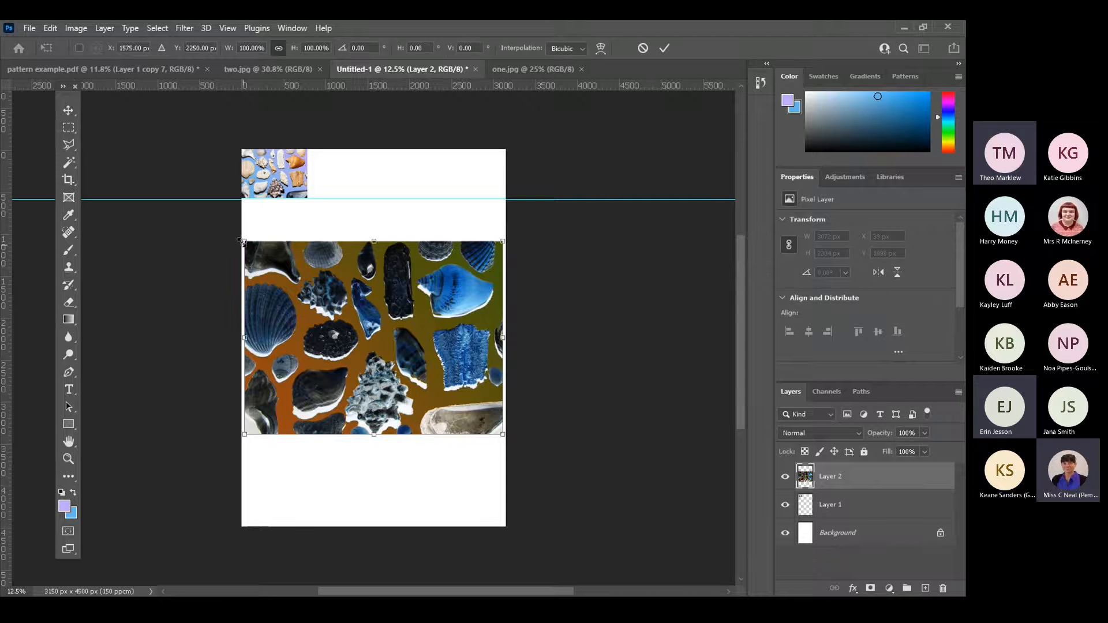
pyautogui.moveTo(276, 263); pyautogui.dragTo(326, 163)
pyautogui.press('Return')
pyautogui.hotkey('ctrl', 't')
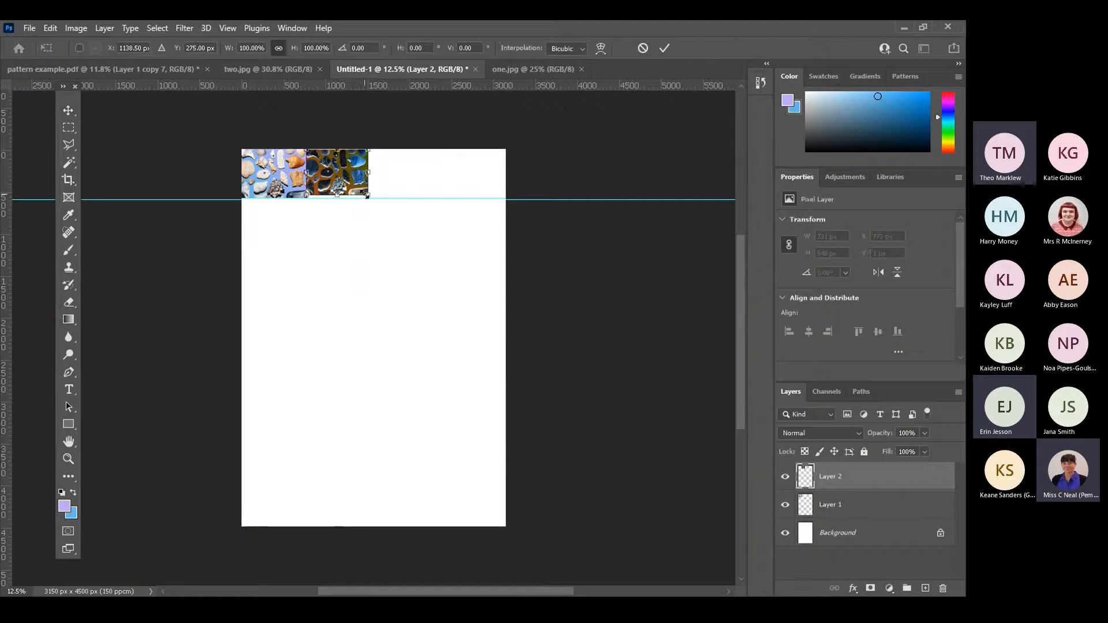
pyautogui.moveTo(374, 200); pyautogui.dragTo(373, 198)
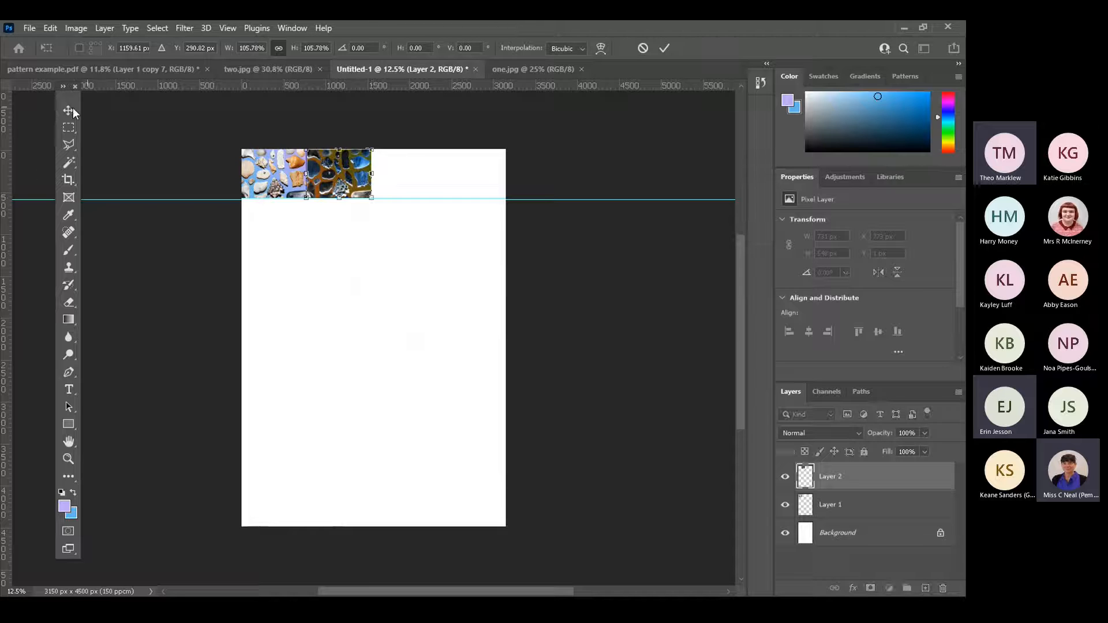
pyautogui.press('Return')
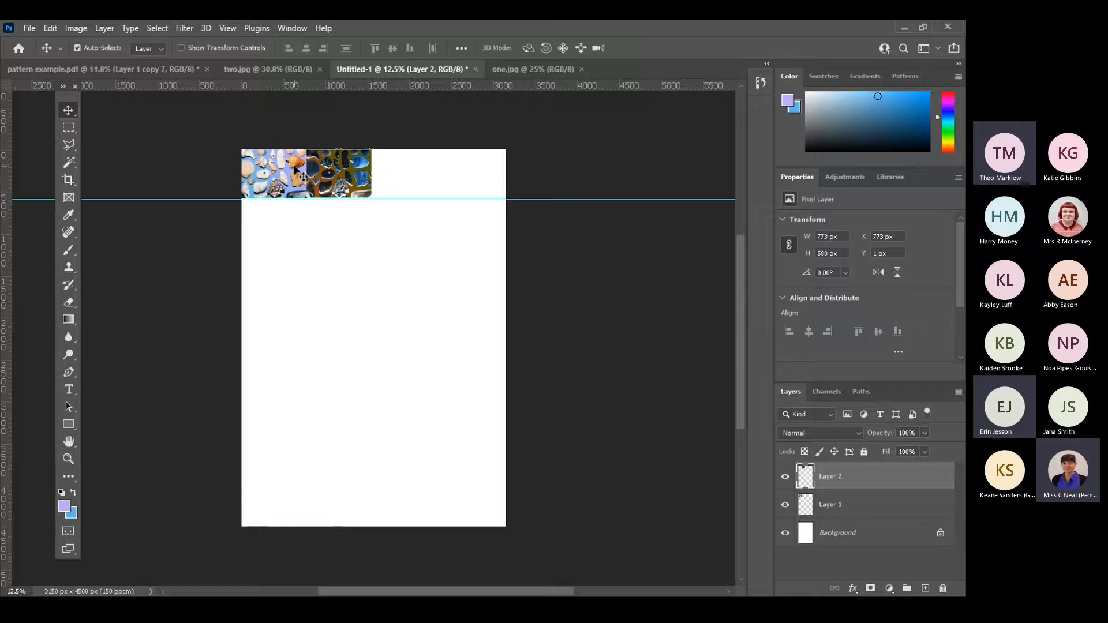
# Enlarge the inverted tile to match the first at 785 × 589 px and align it flush against that tile's right edge.
pyautogui.click(851, 507)
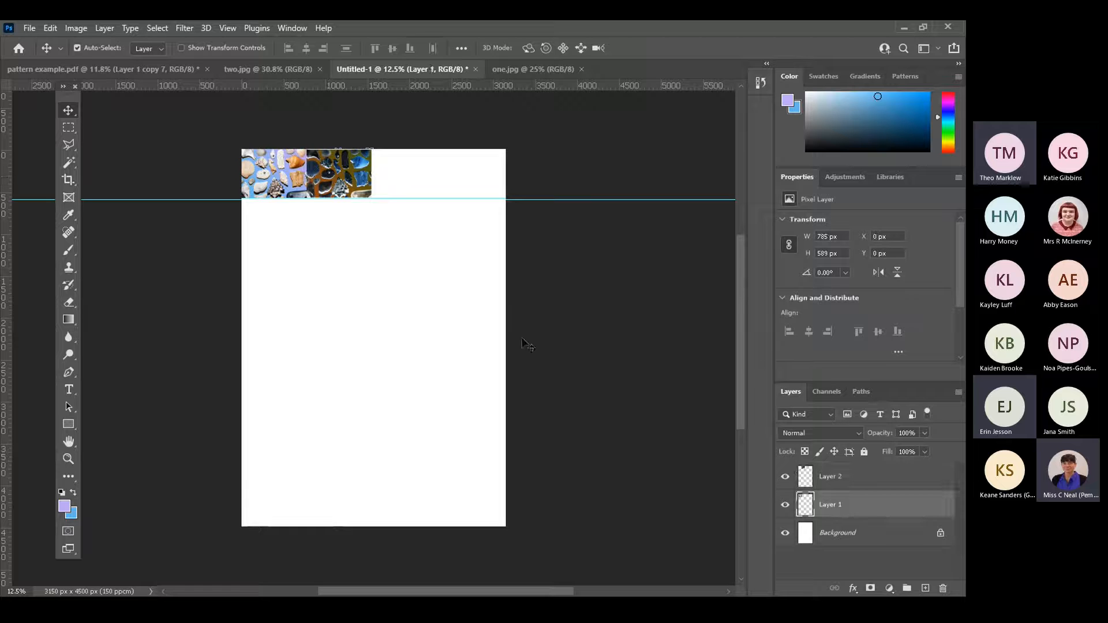
pyautogui.click(373, 150)
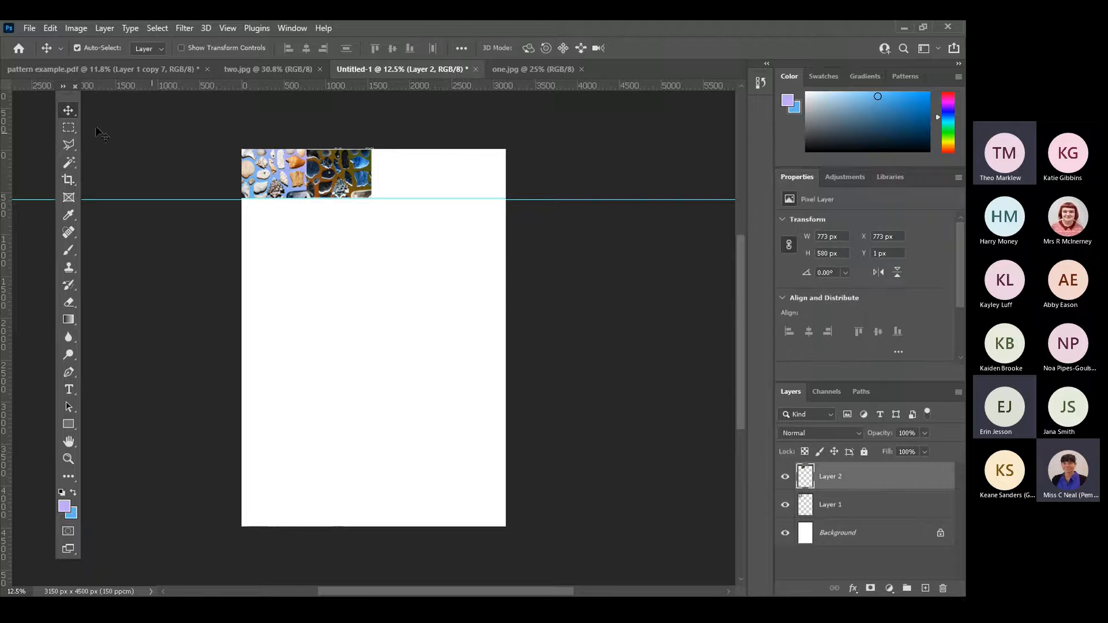
pyautogui.click(67, 461)
pyautogui.moveTo(394, 241); pyautogui.dragTo(225, 138)
pyautogui.click(74, 115)
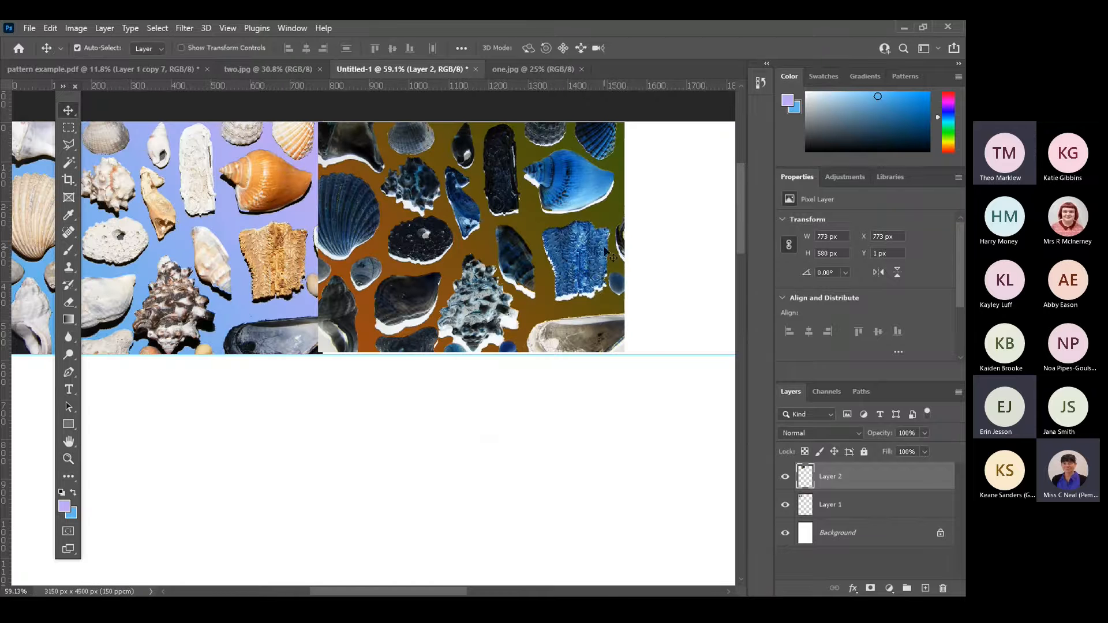
pyautogui.hotkey('ctrl', 't')
pyautogui.moveTo(625, 121); pyautogui.dragTo(629, 119)
pyautogui.press('Return')
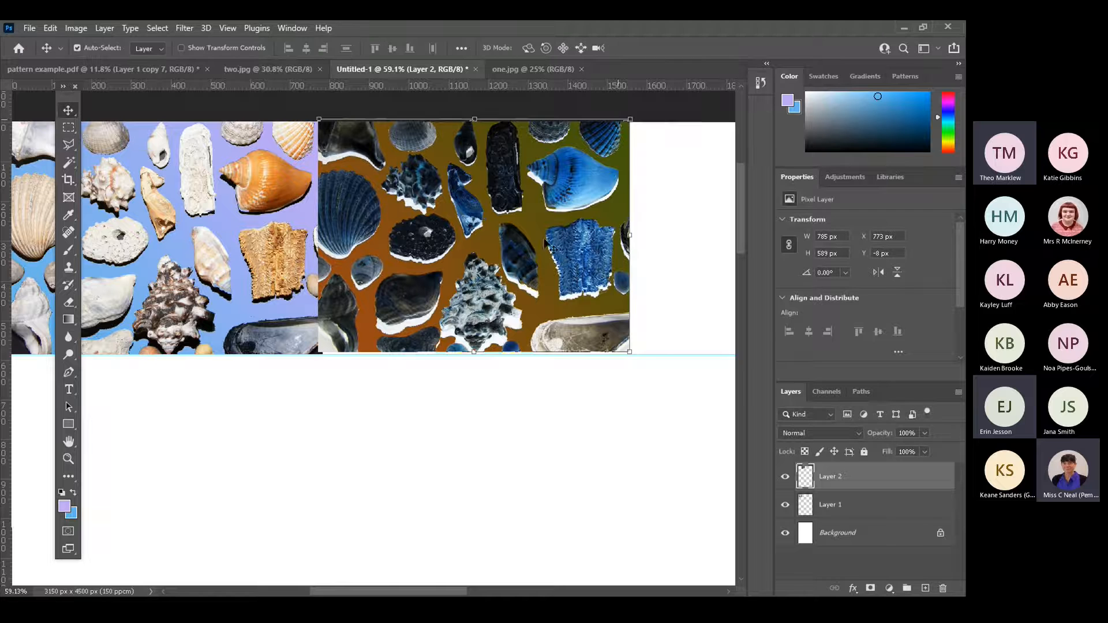
pyautogui.moveTo(466, 299)
pyautogui.mouseDown()
pyautogui.moveTo(479, 296)
pyautogui.moveTo(469, 304)
pyautogui.mouseUp()
pyautogui.hotkey('ctrl', '0')
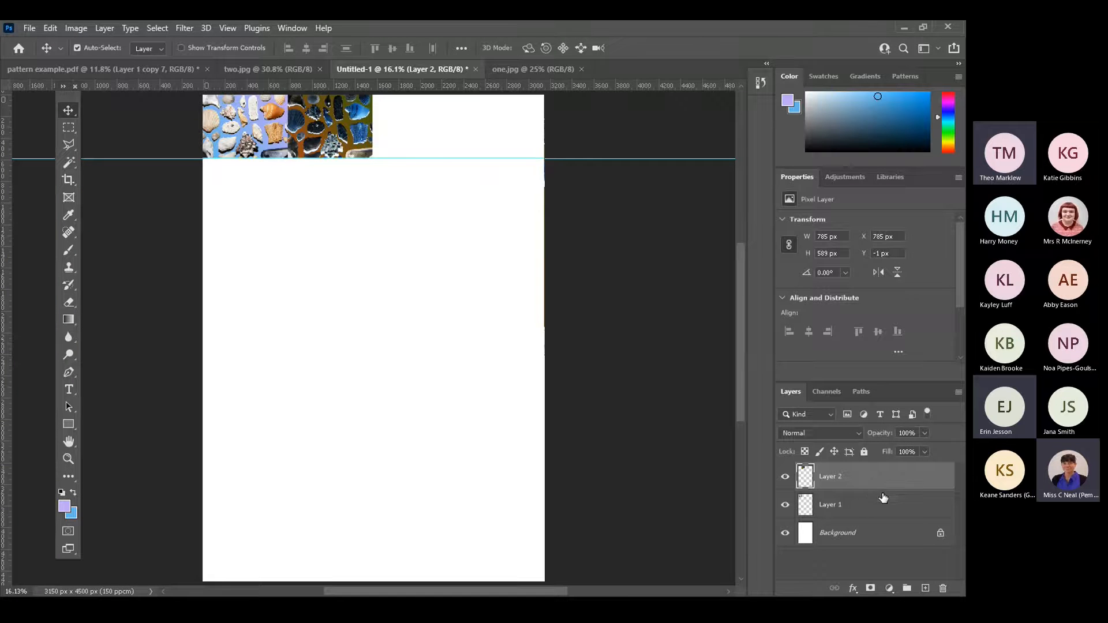
# Hide the Background layer and merge the normal and inverted tiles into one layer.
pyautogui.click(785, 534)
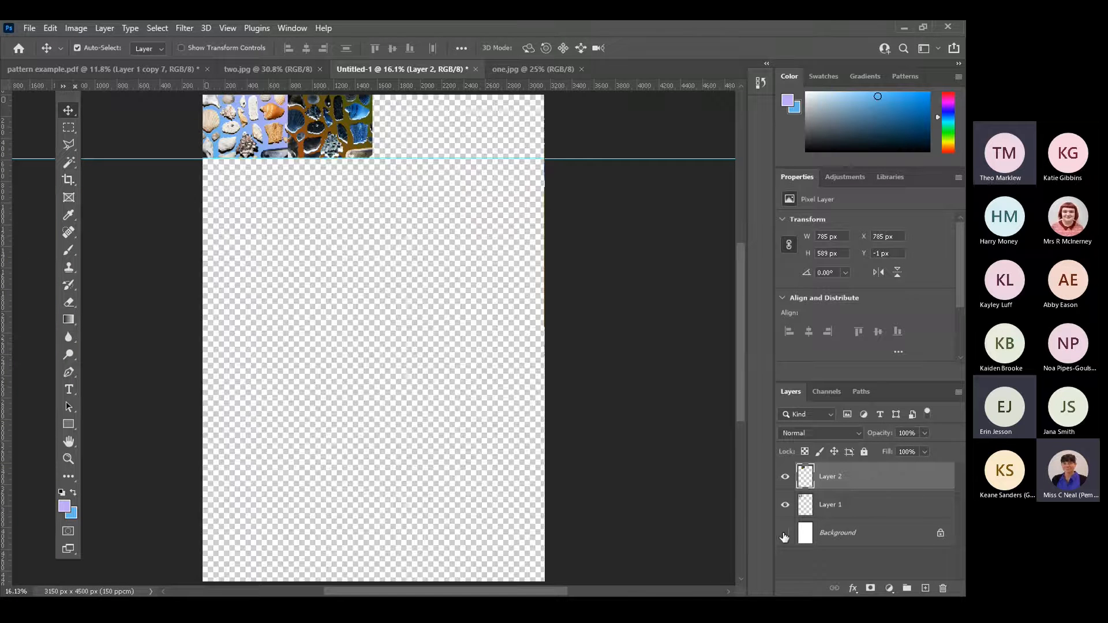
pyautogui.click(958, 393)
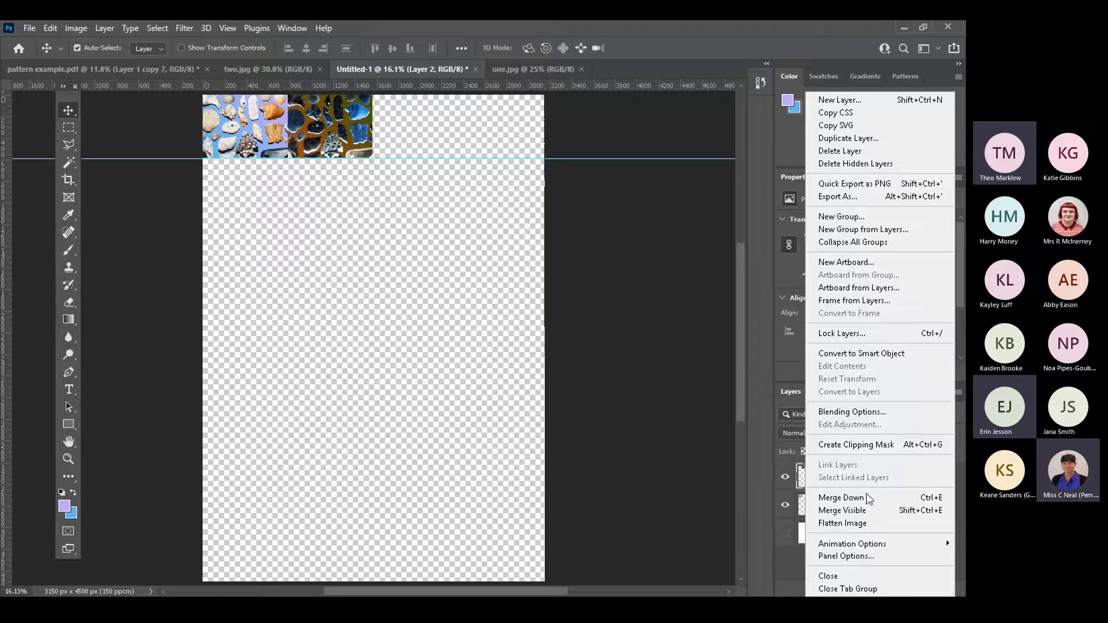
pyautogui.click(864, 512)
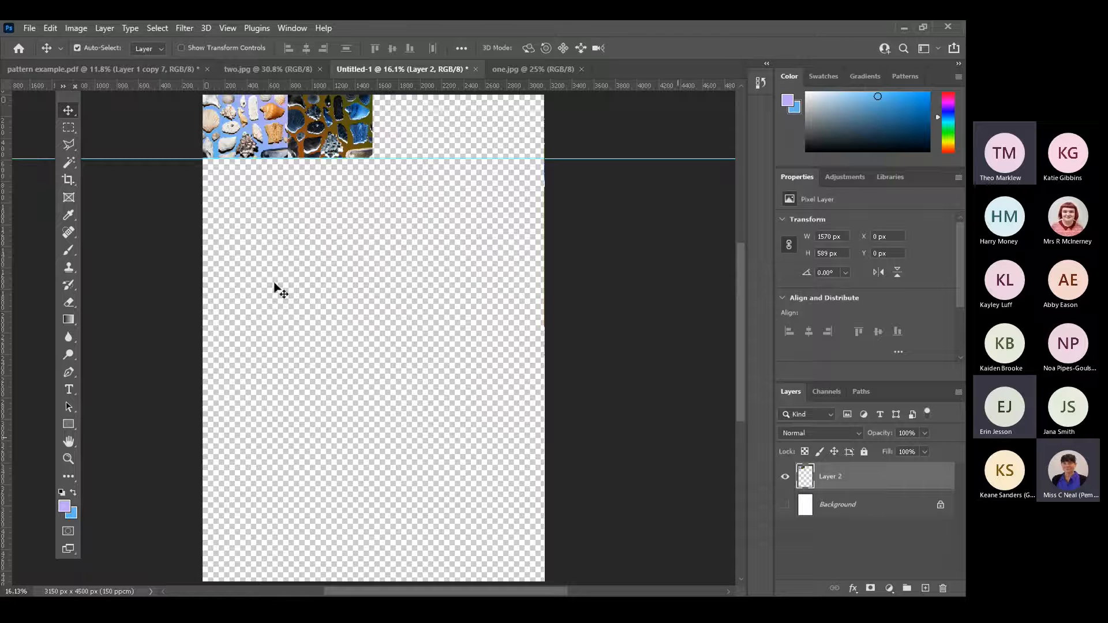
pyautogui.moveTo(299, 138)
pyautogui.mouseDown()
pyautogui.moveTo(319, 243)
pyautogui.moveTo(301, 140)
pyautogui.mouseUp()
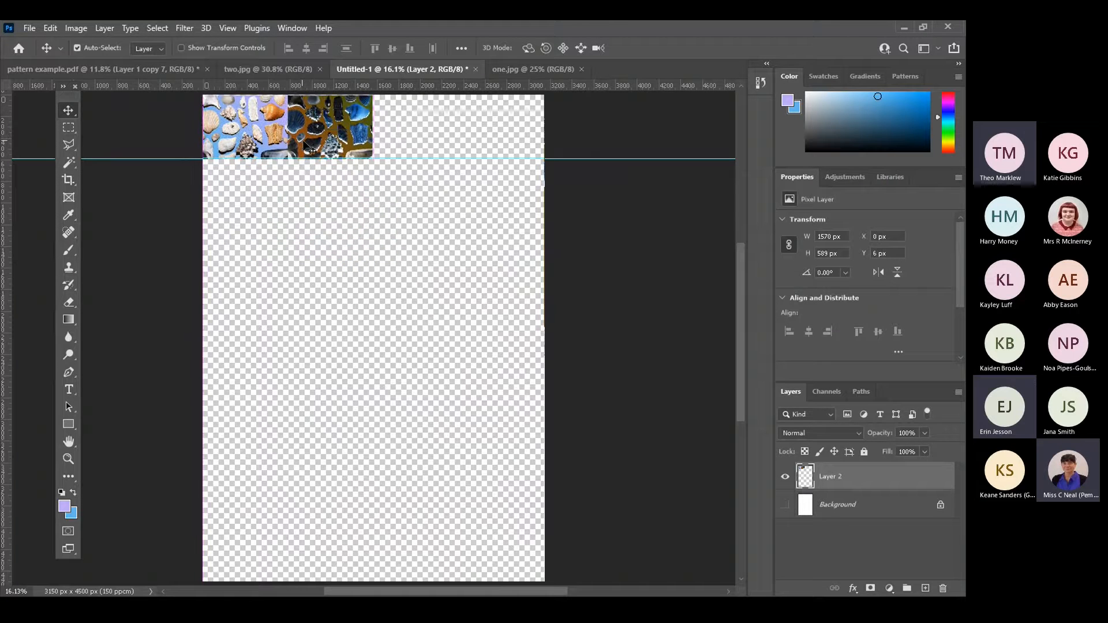
# Duplicate the merged tile pair and place the copy beside the original to fill the first row.
pyautogui.click(954, 391)
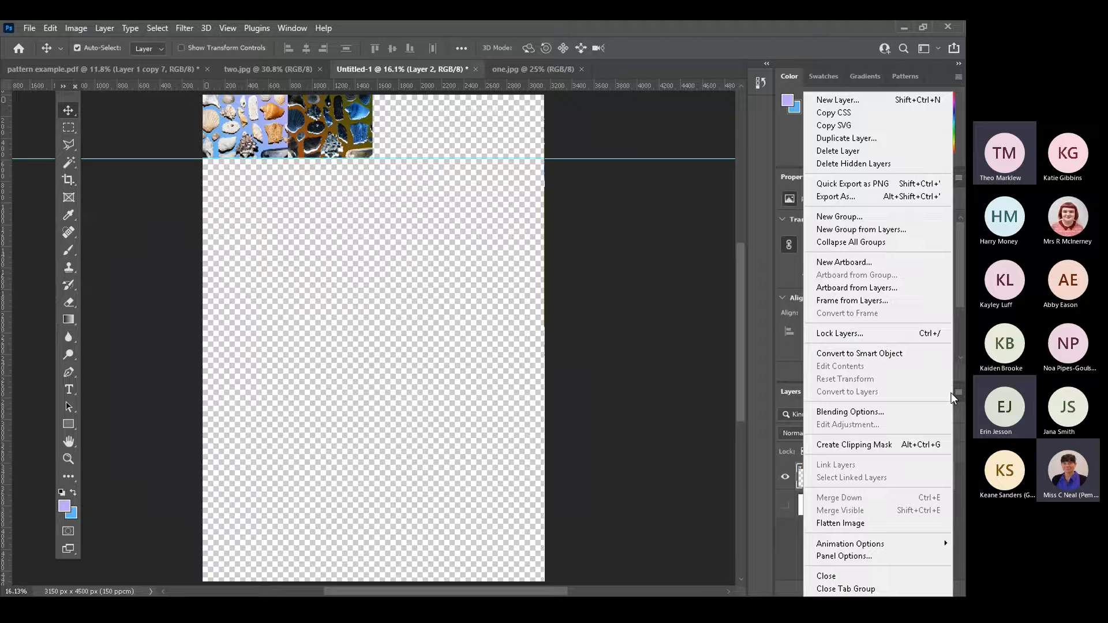
pyautogui.click(846, 137)
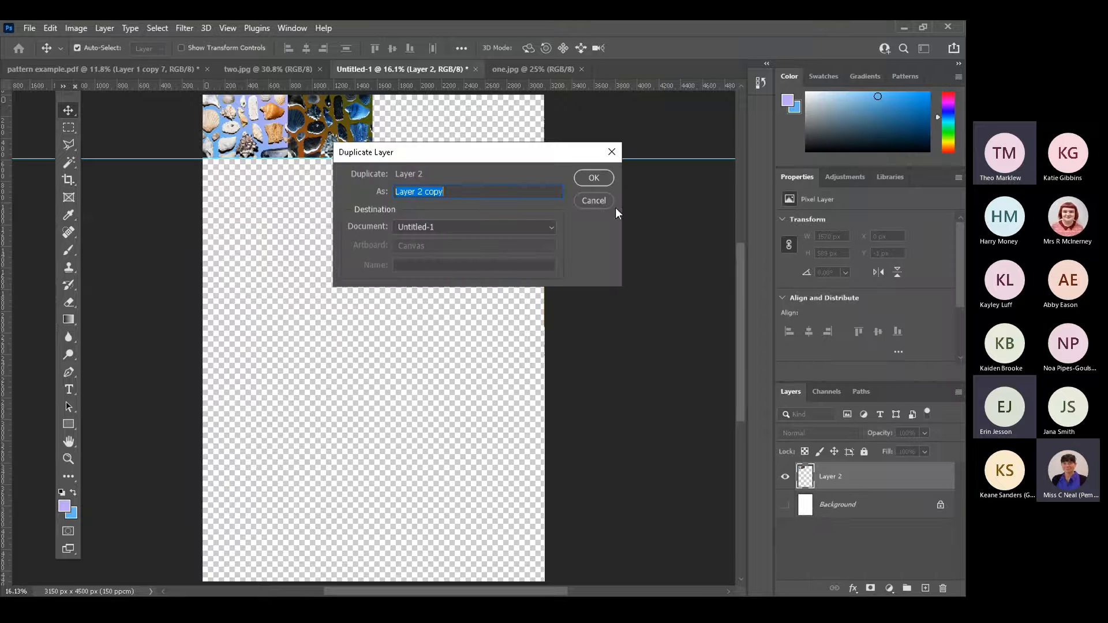
pyautogui.click(595, 180)
pyautogui.moveTo(327, 139); pyautogui.dragTo(488, 139)
pyautogui.press('Up')
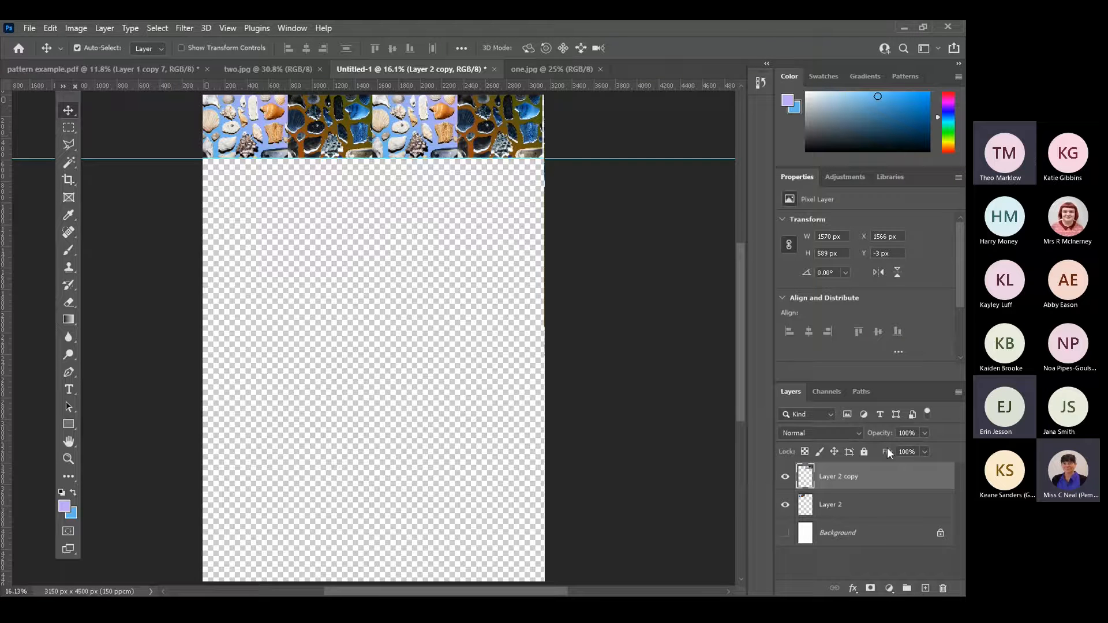
# Duplicate the tile pair and place the copy in the second row, offset by half a tile at about X 401 px, Y 579 px.
pyautogui.click(958, 393)
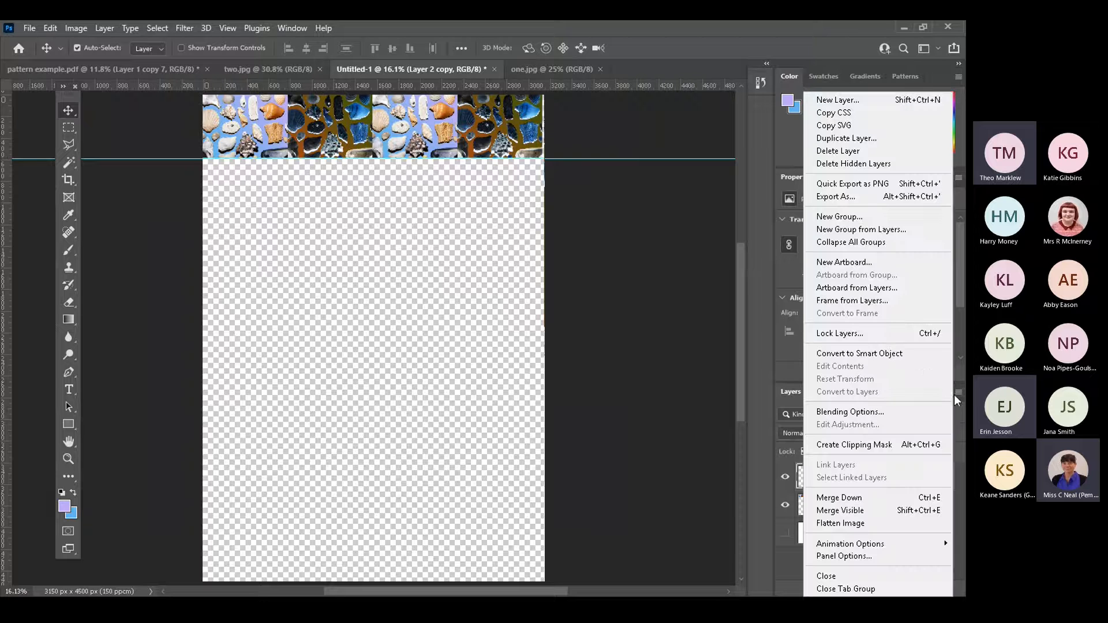
pyautogui.click(851, 139)
pyautogui.click(594, 175)
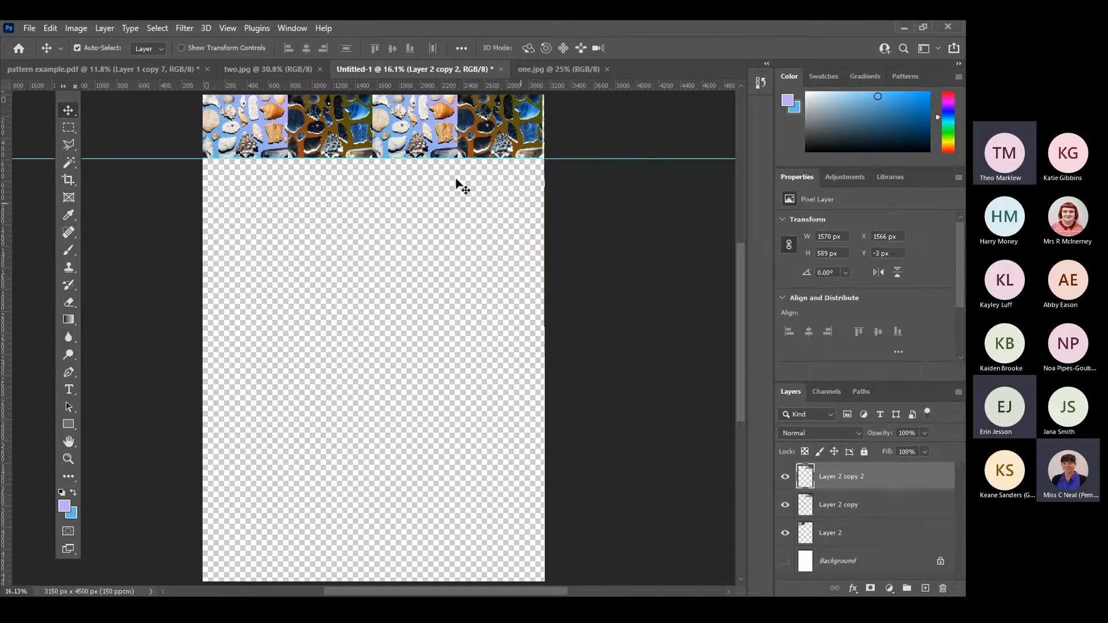
pyautogui.moveTo(424, 138); pyautogui.dragTo(297, 203)
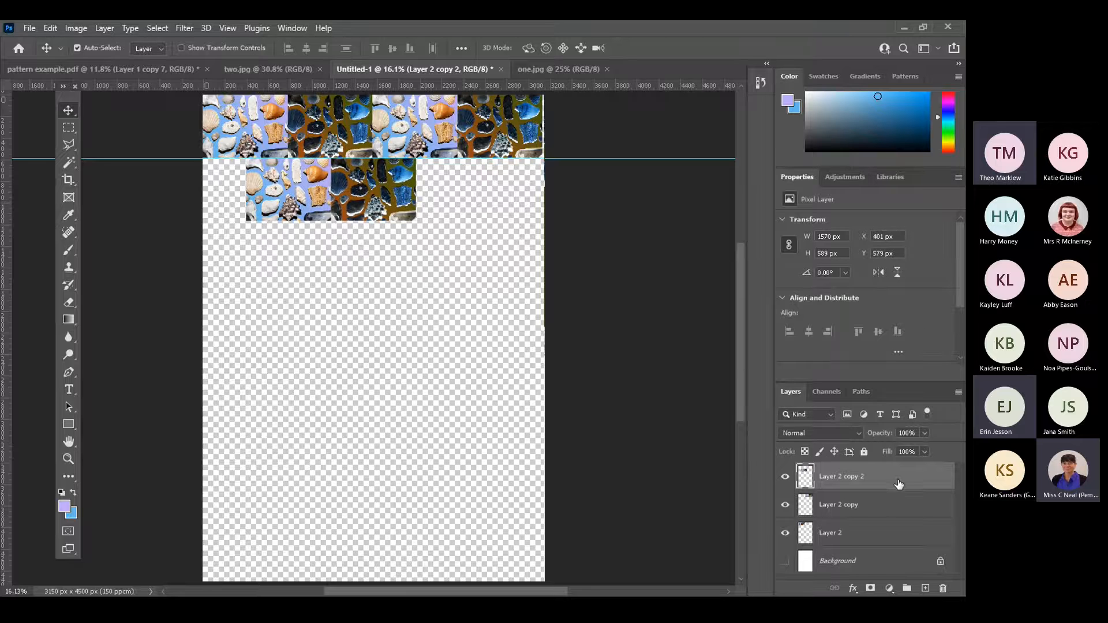
pyautogui.click(958, 393)
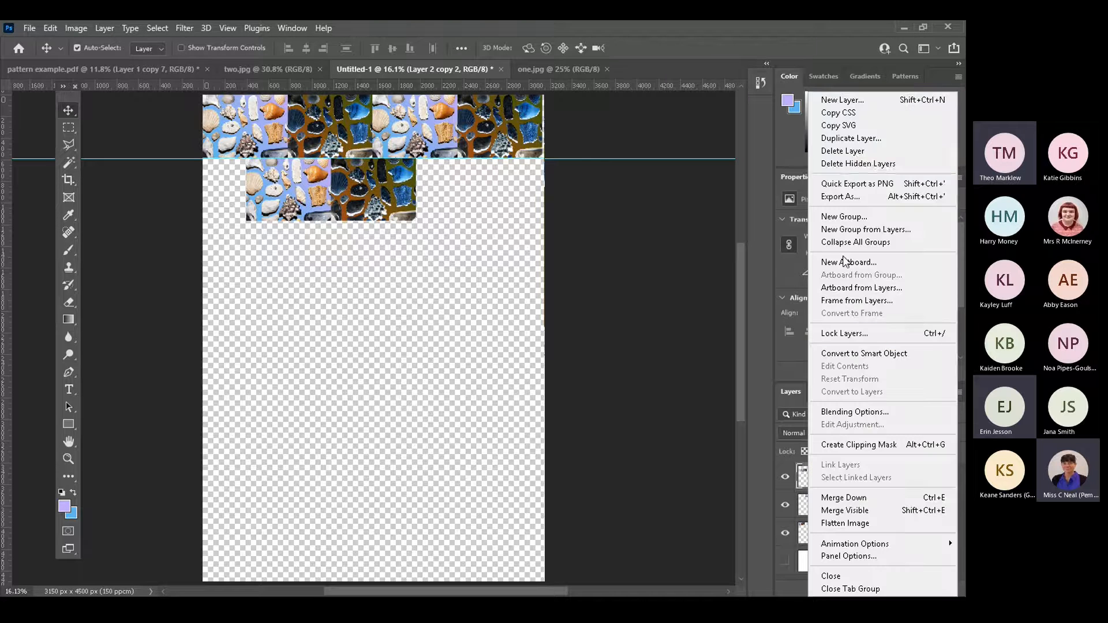
pyautogui.click(850, 148)
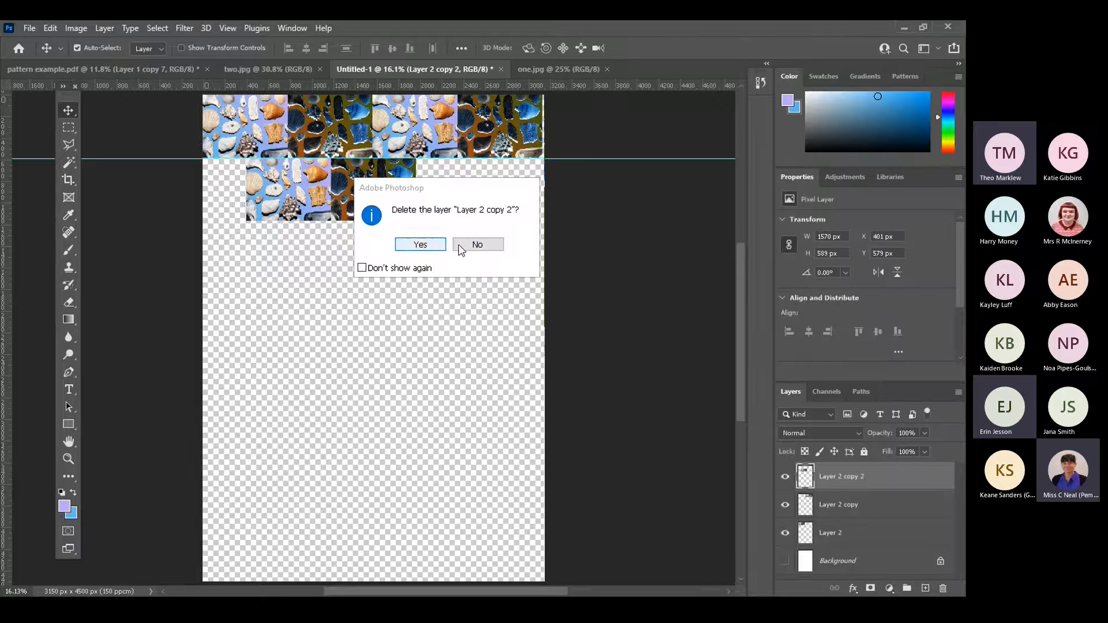
pyautogui.click(478, 244)
# Duplicate the second-row tile pair and extend the row to the page's right edge, at about X 1961 px, Y 584 px.
pyautogui.click(958, 393)
pyautogui.click(855, 136)
pyautogui.click(588, 179)
pyautogui.moveTo(361, 190); pyautogui.dragTo(539, 196)
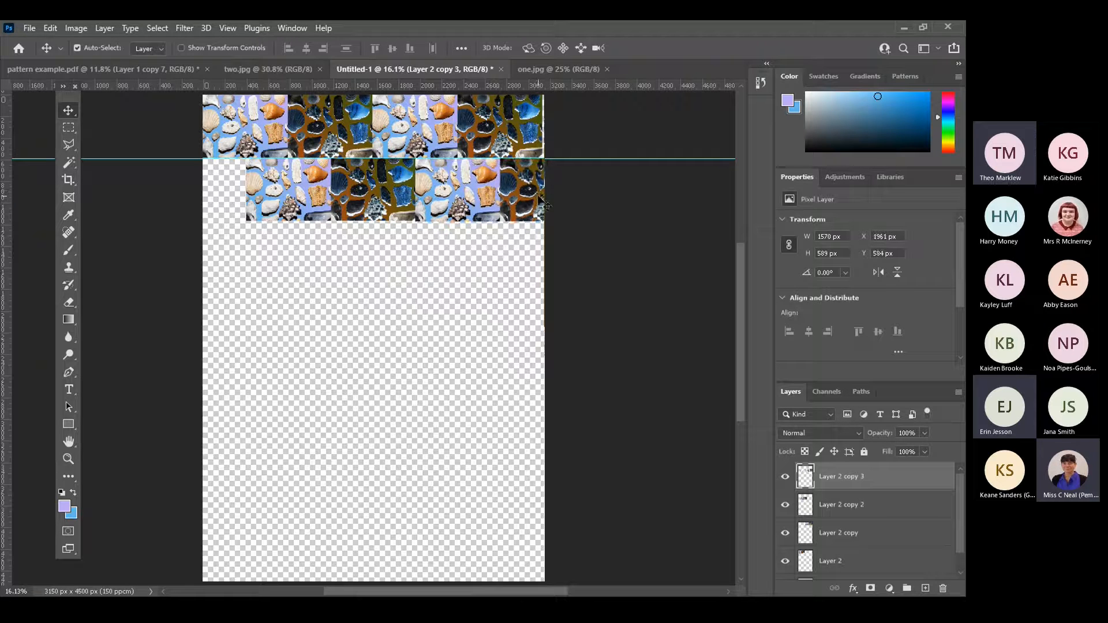
# Duplicate the tile pair again and fill the gap at the left end of the second row, at about X -1165 px, Y 584 px.
pyautogui.click(958, 392)
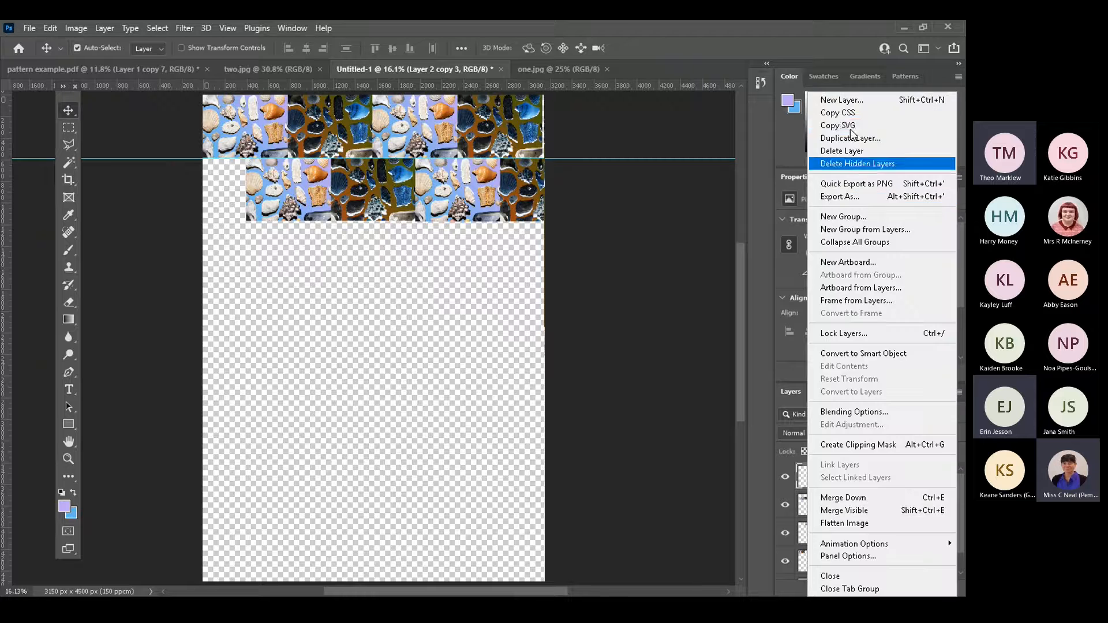
pyautogui.click(837, 138)
pyautogui.click(594, 178)
pyautogui.moveTo(404, 190); pyautogui.dragTo(144, 208)
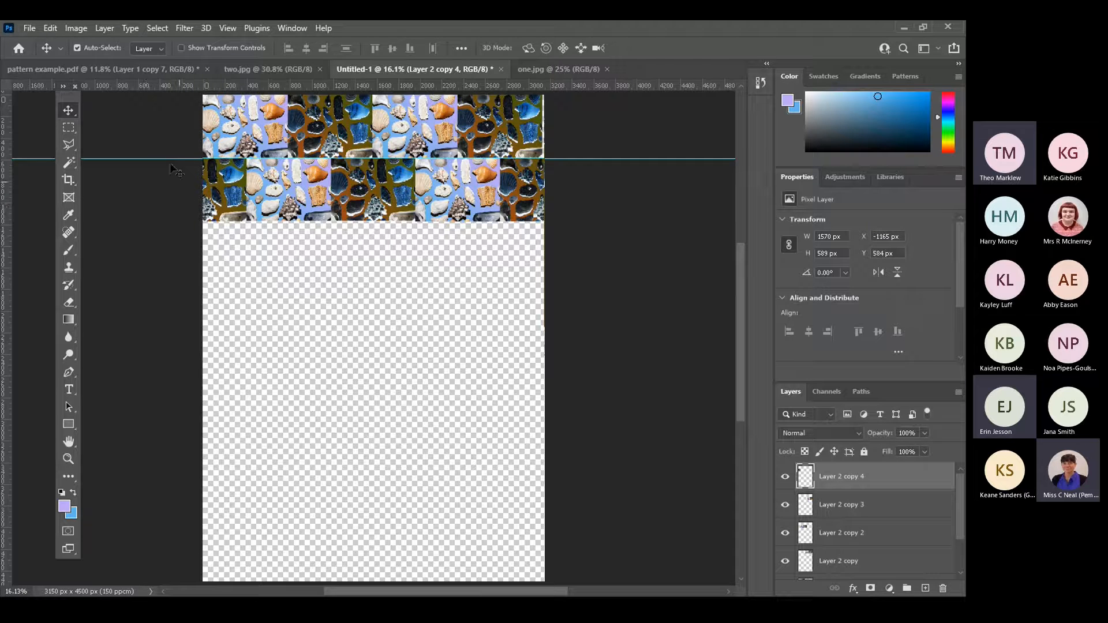
# Add a horizontal guide along the second row's lower edge and merge all visible tile layers into one.
pyautogui.moveTo(196, 87); pyautogui.dragTo(201, 221)
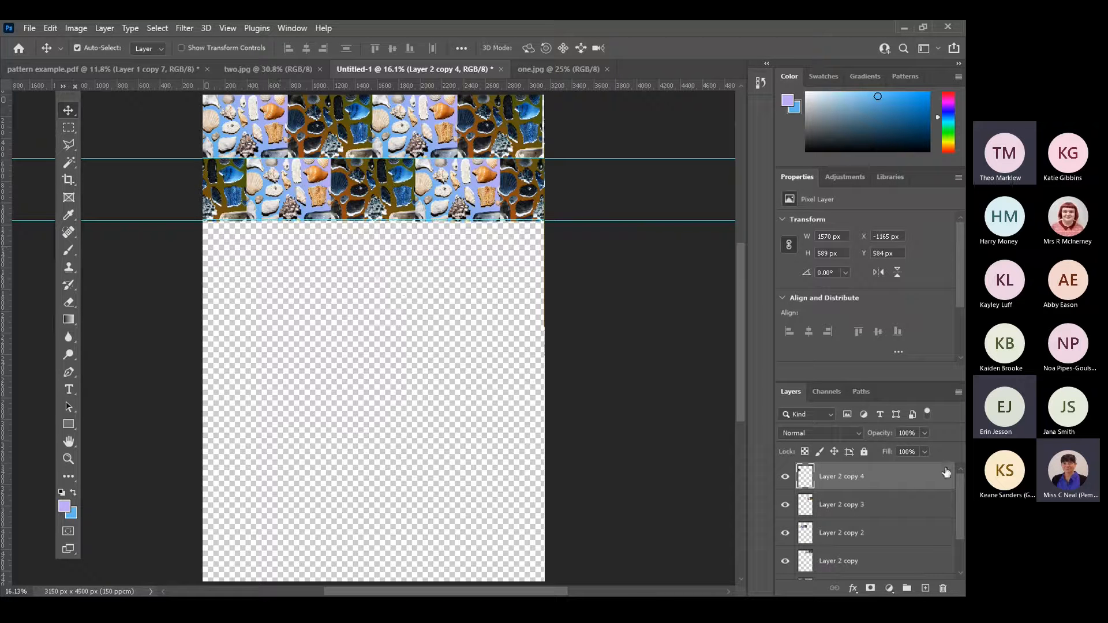
pyautogui.click(958, 393)
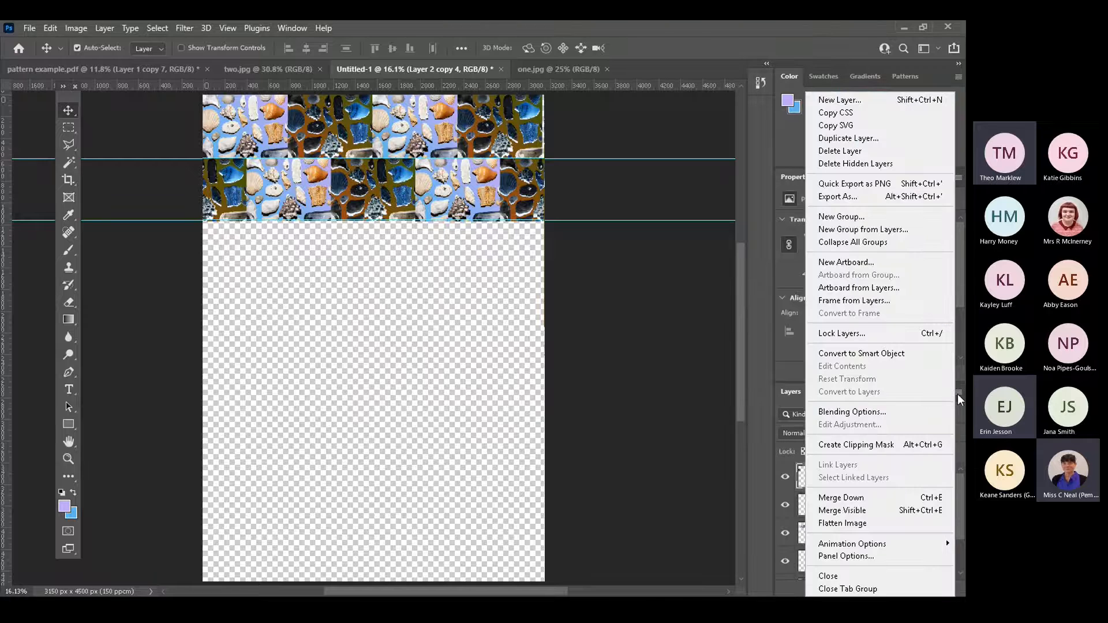
pyautogui.click(846, 516)
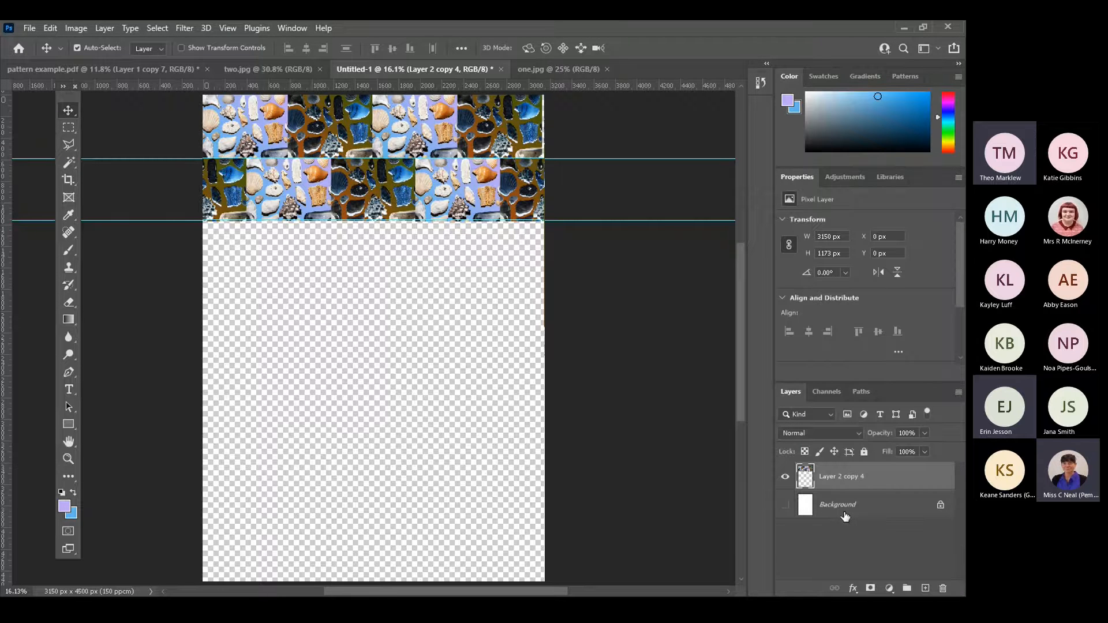
# Duplicate the merged two-row layer and place the copy directly beneath as rows three and four, at X 0 px, Y 1163 px.
pyautogui.click(958, 392)
pyautogui.click(845, 144)
pyautogui.moveTo(408, 196); pyautogui.dragTo(408, 325)
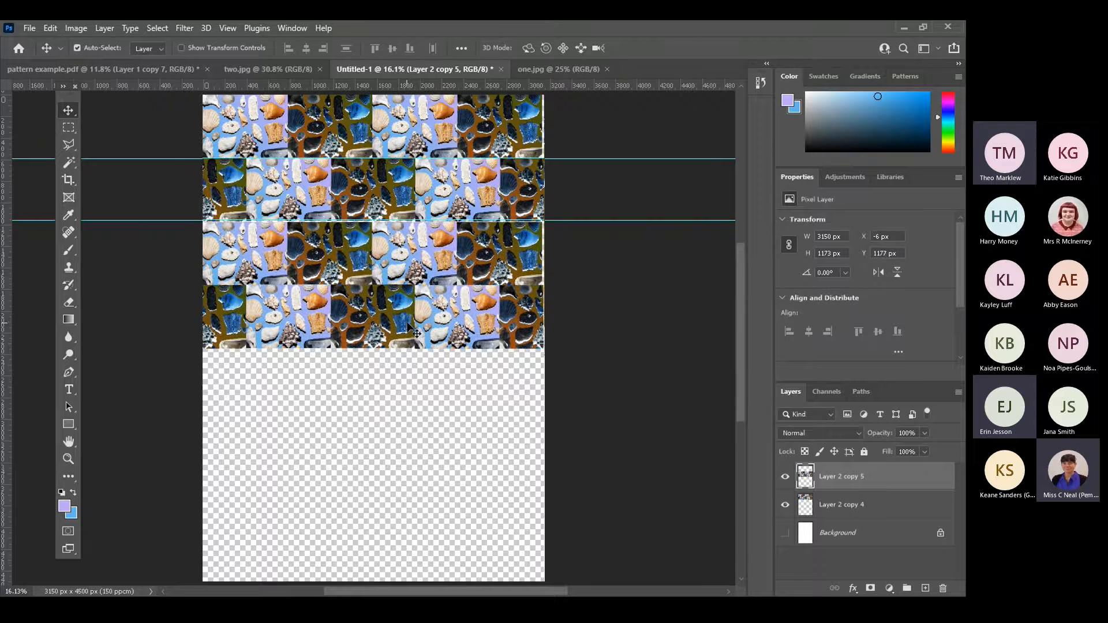
pyautogui.press('Up')
pyautogui.press('Right')
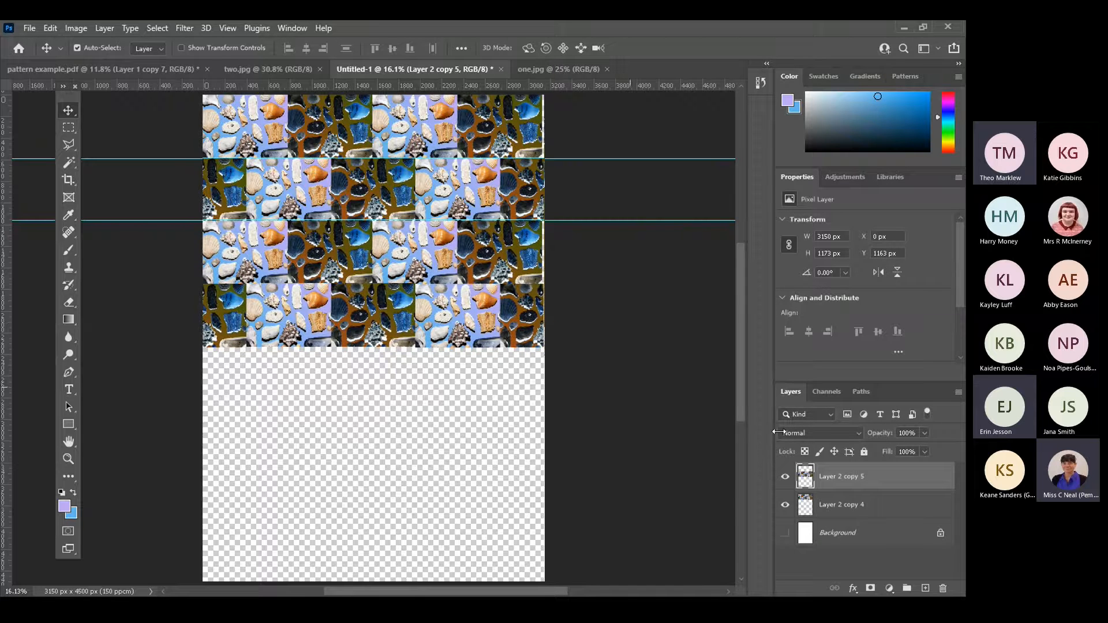
# Duplicate the two-row layer again and align the copy below the fourth row to form rows five and six.
pyautogui.click(957, 392)
pyautogui.click(850, 140)
pyautogui.click(596, 181)
pyautogui.moveTo(385, 282); pyautogui.dragTo(394, 415)
pyautogui.press('Left')
# Duplicate the two-row layer once more and fill the rest of the page below row six, at about X -1 px, Y 3503 px.
pyautogui.click(959, 394)
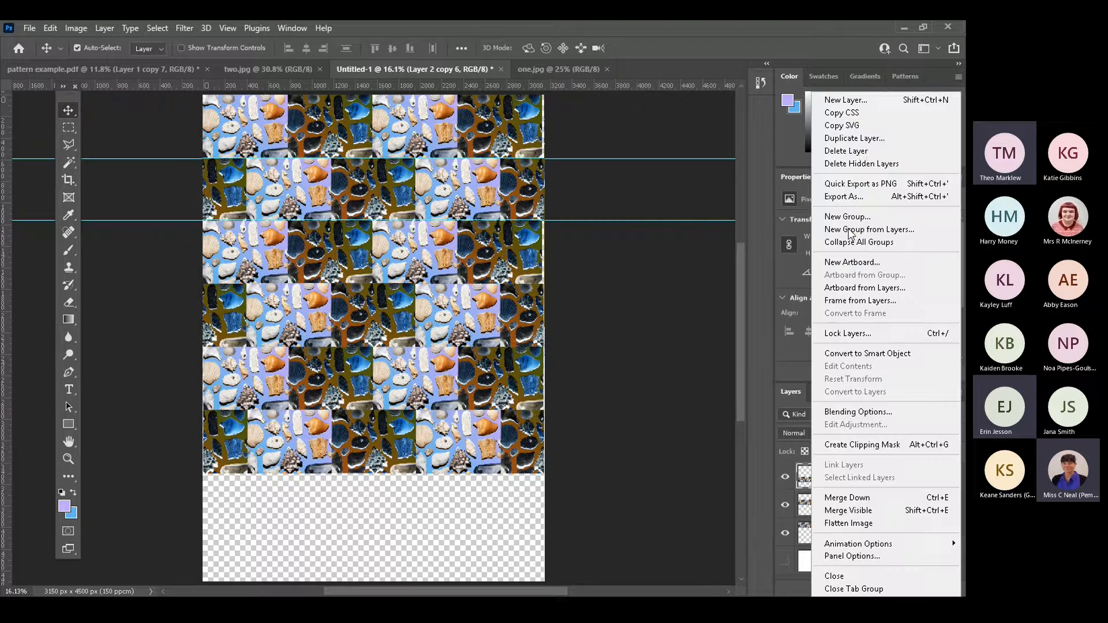
pyautogui.click(848, 137)
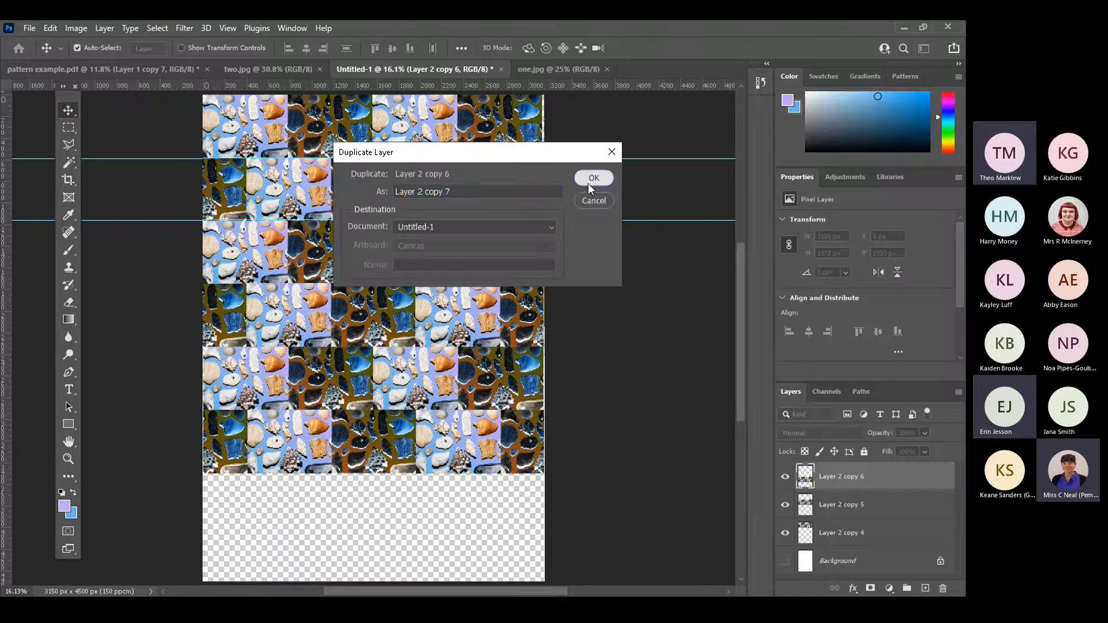
pyautogui.click(594, 180)
pyautogui.moveTo(411, 408); pyautogui.dragTo(420, 546)
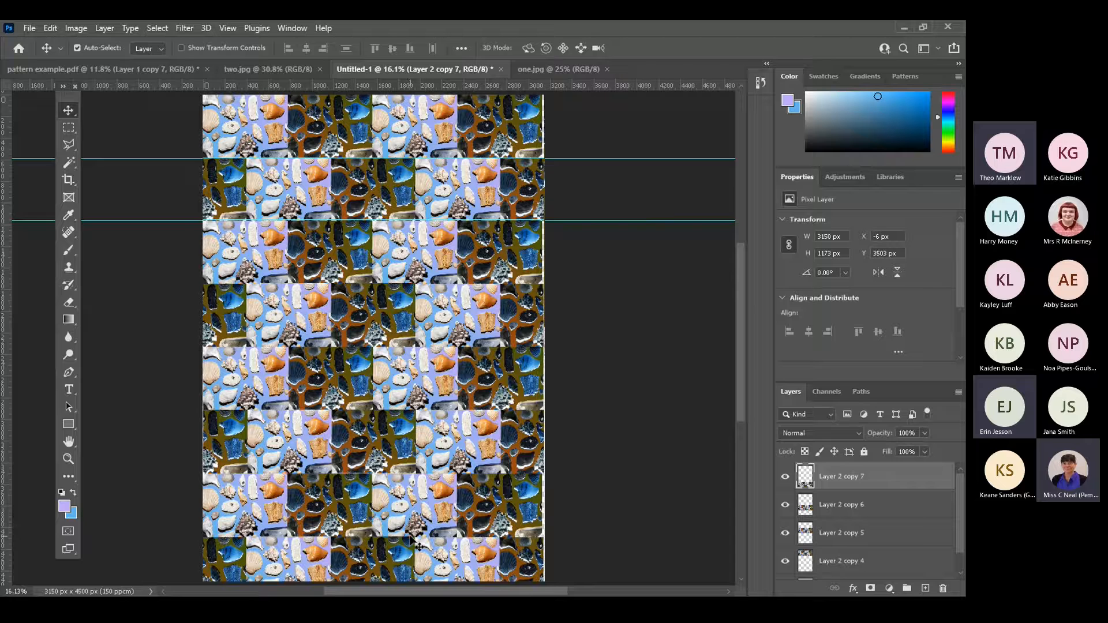
pyautogui.press('Right')
pyautogui.press('Right')
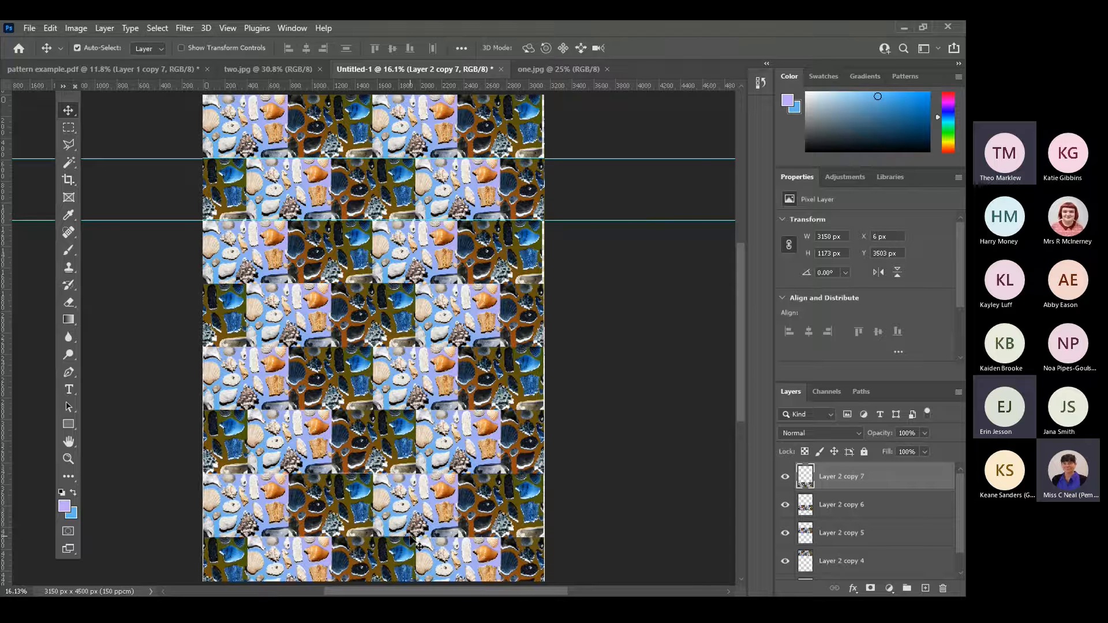
pyautogui.press('Left')
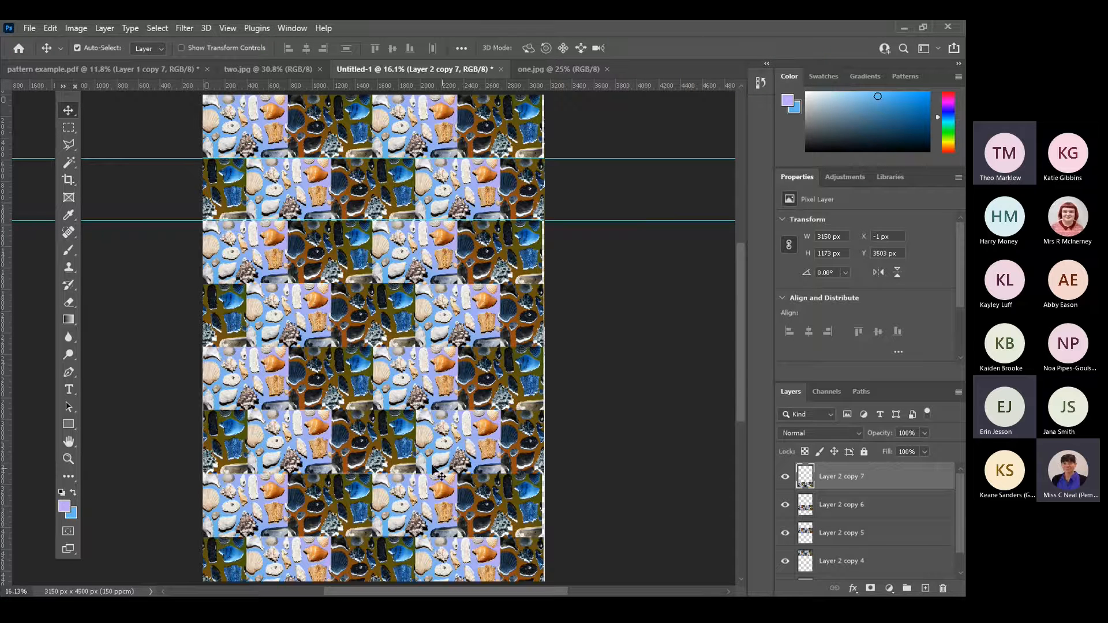
# Flatten the finished pattern into a single background layer, discarding the hidden layer.
pyautogui.click(959, 392)
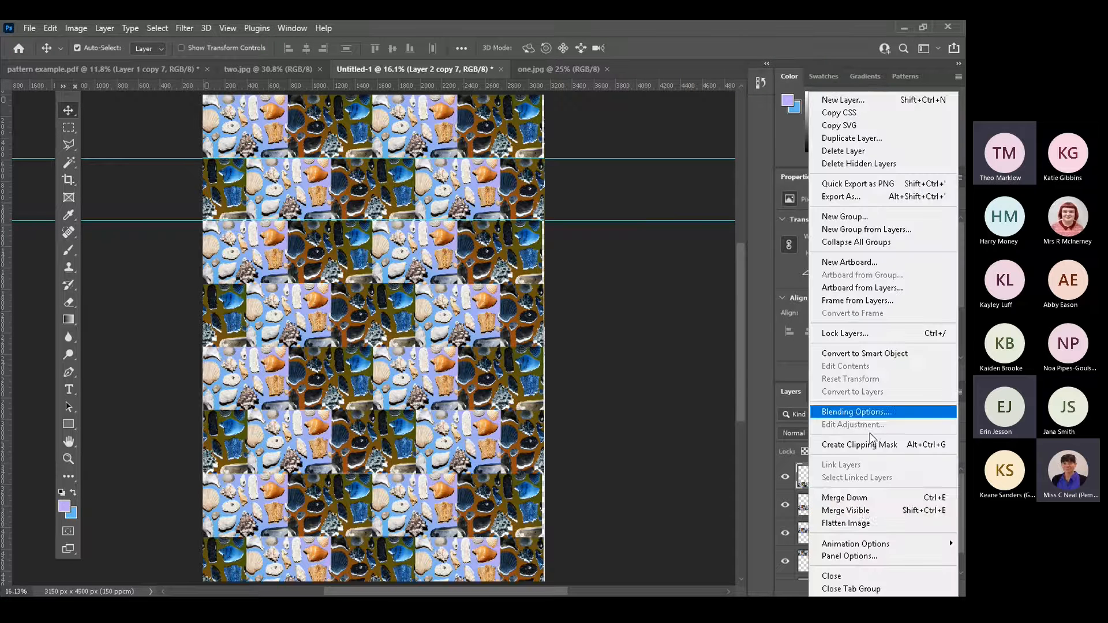
pyautogui.click(855, 525)
pyautogui.click(420, 245)
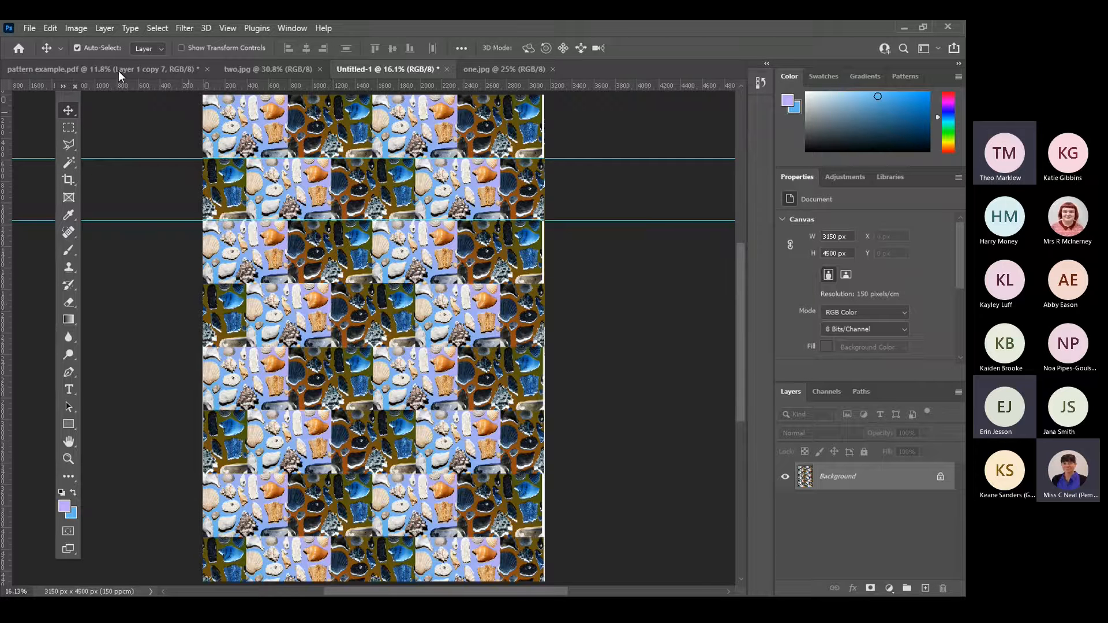
# Review the source images two.jpg and one.jpg, and return to the Untitled-1 pattern document.
pyautogui.click(231, 67)
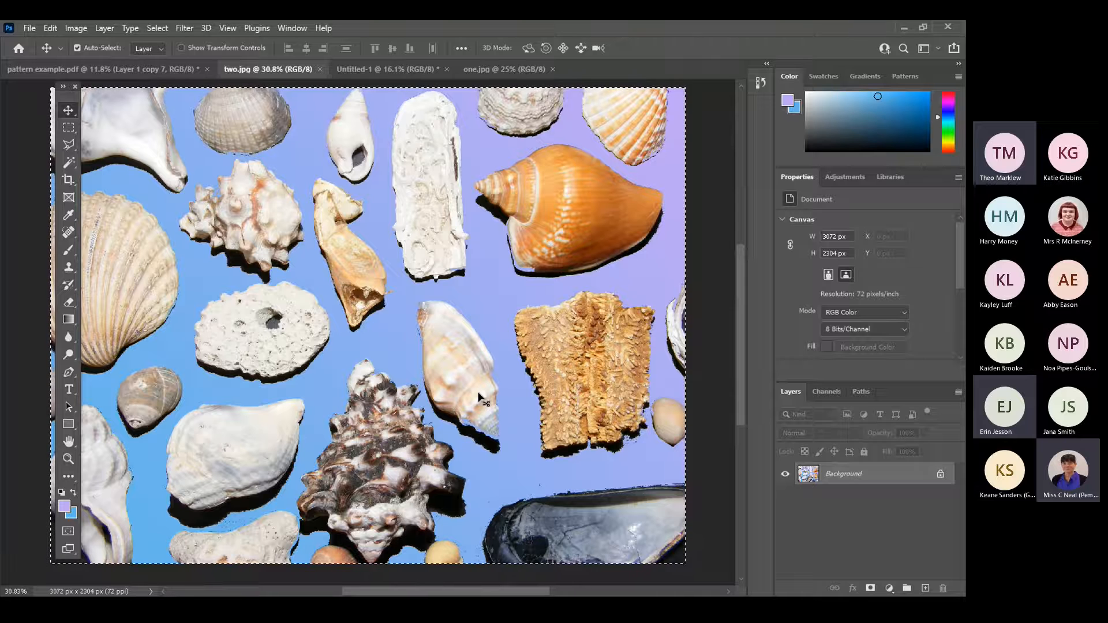
pyautogui.click(497, 67)
pyautogui.click(414, 71)
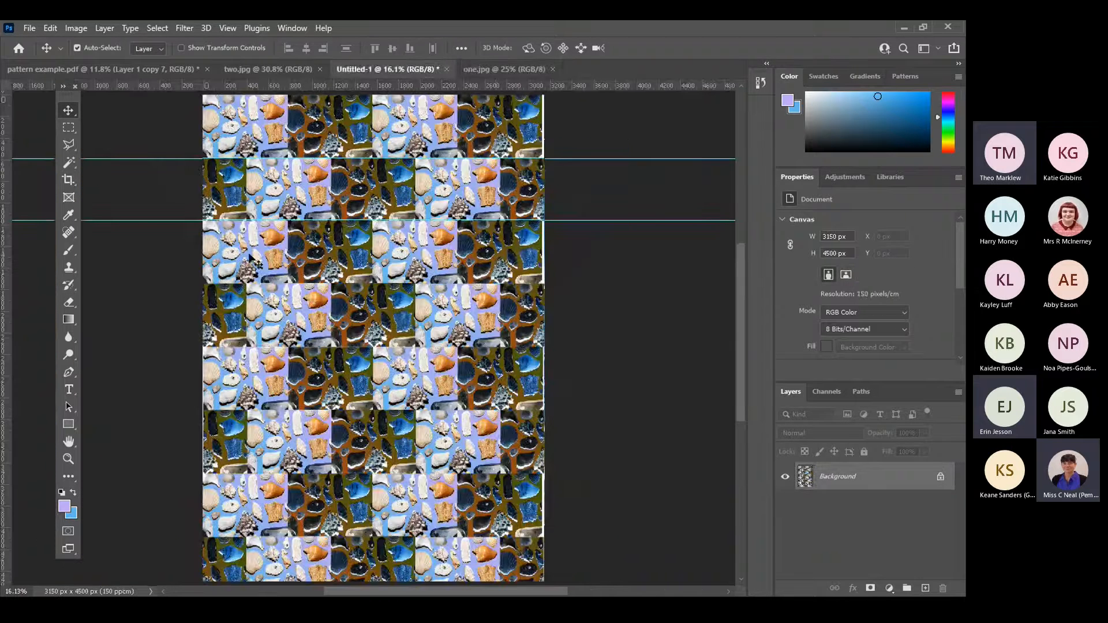